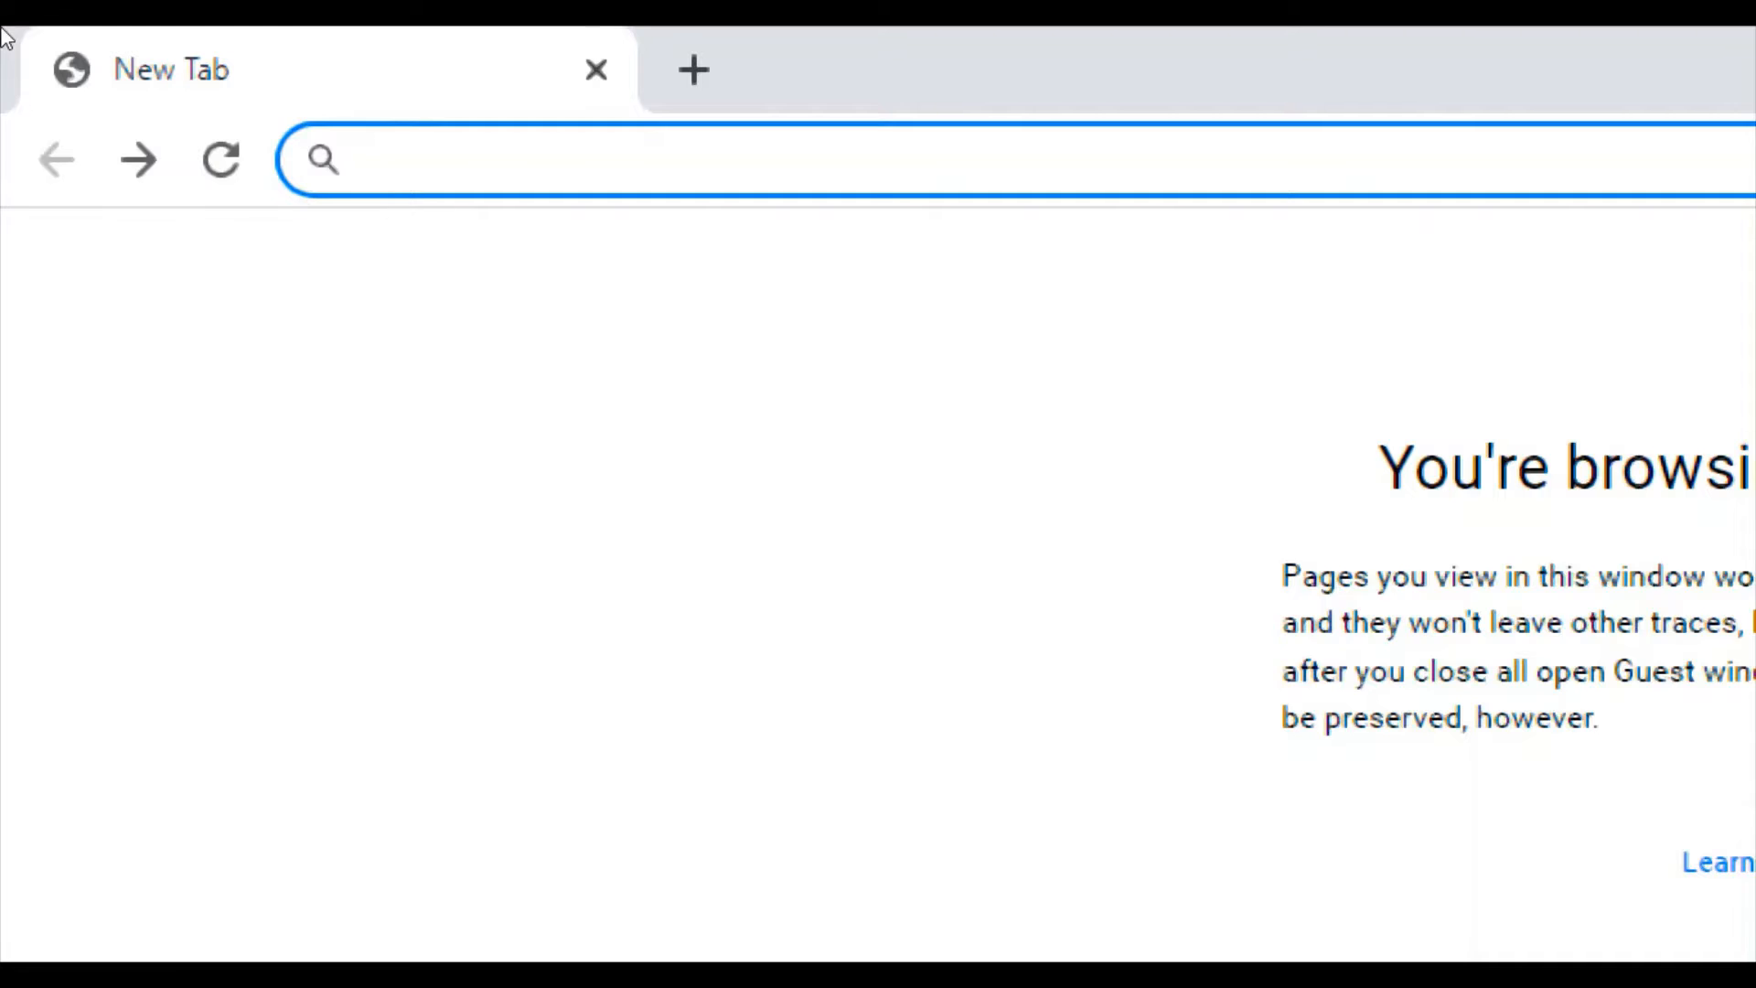
Step: Open forms.google.com and submit the account's email address on the Google sign-in page
type("forms.google.com")
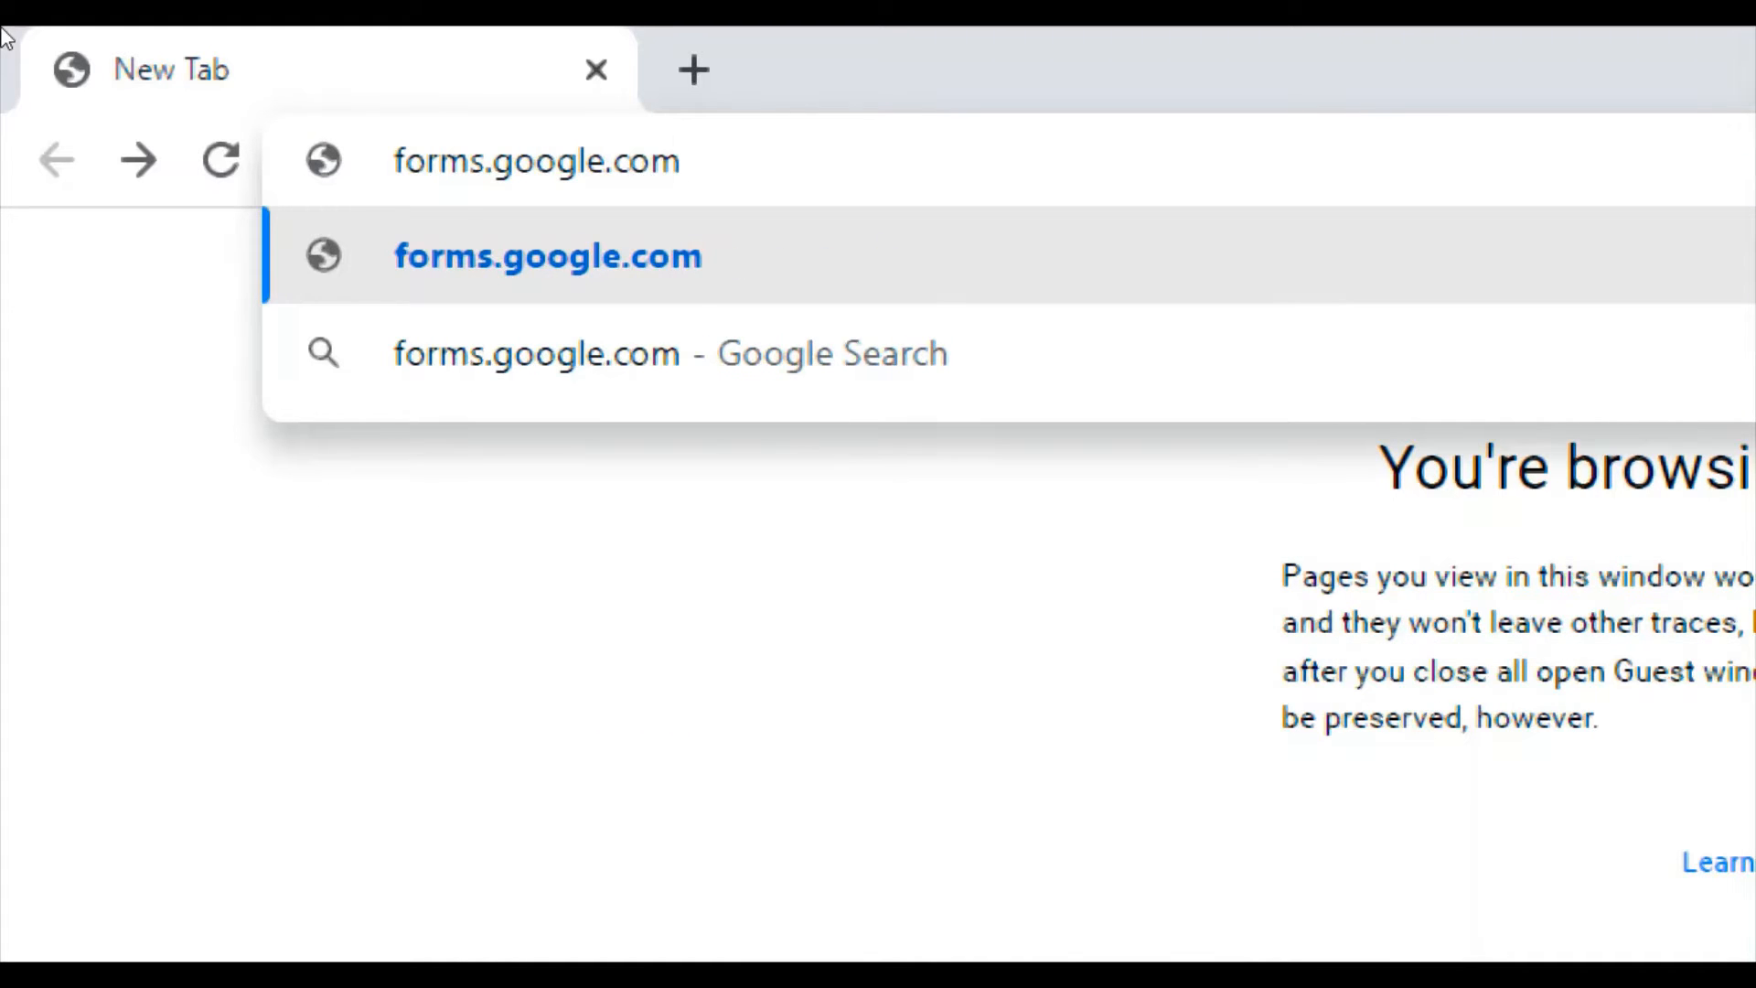
key("Return")
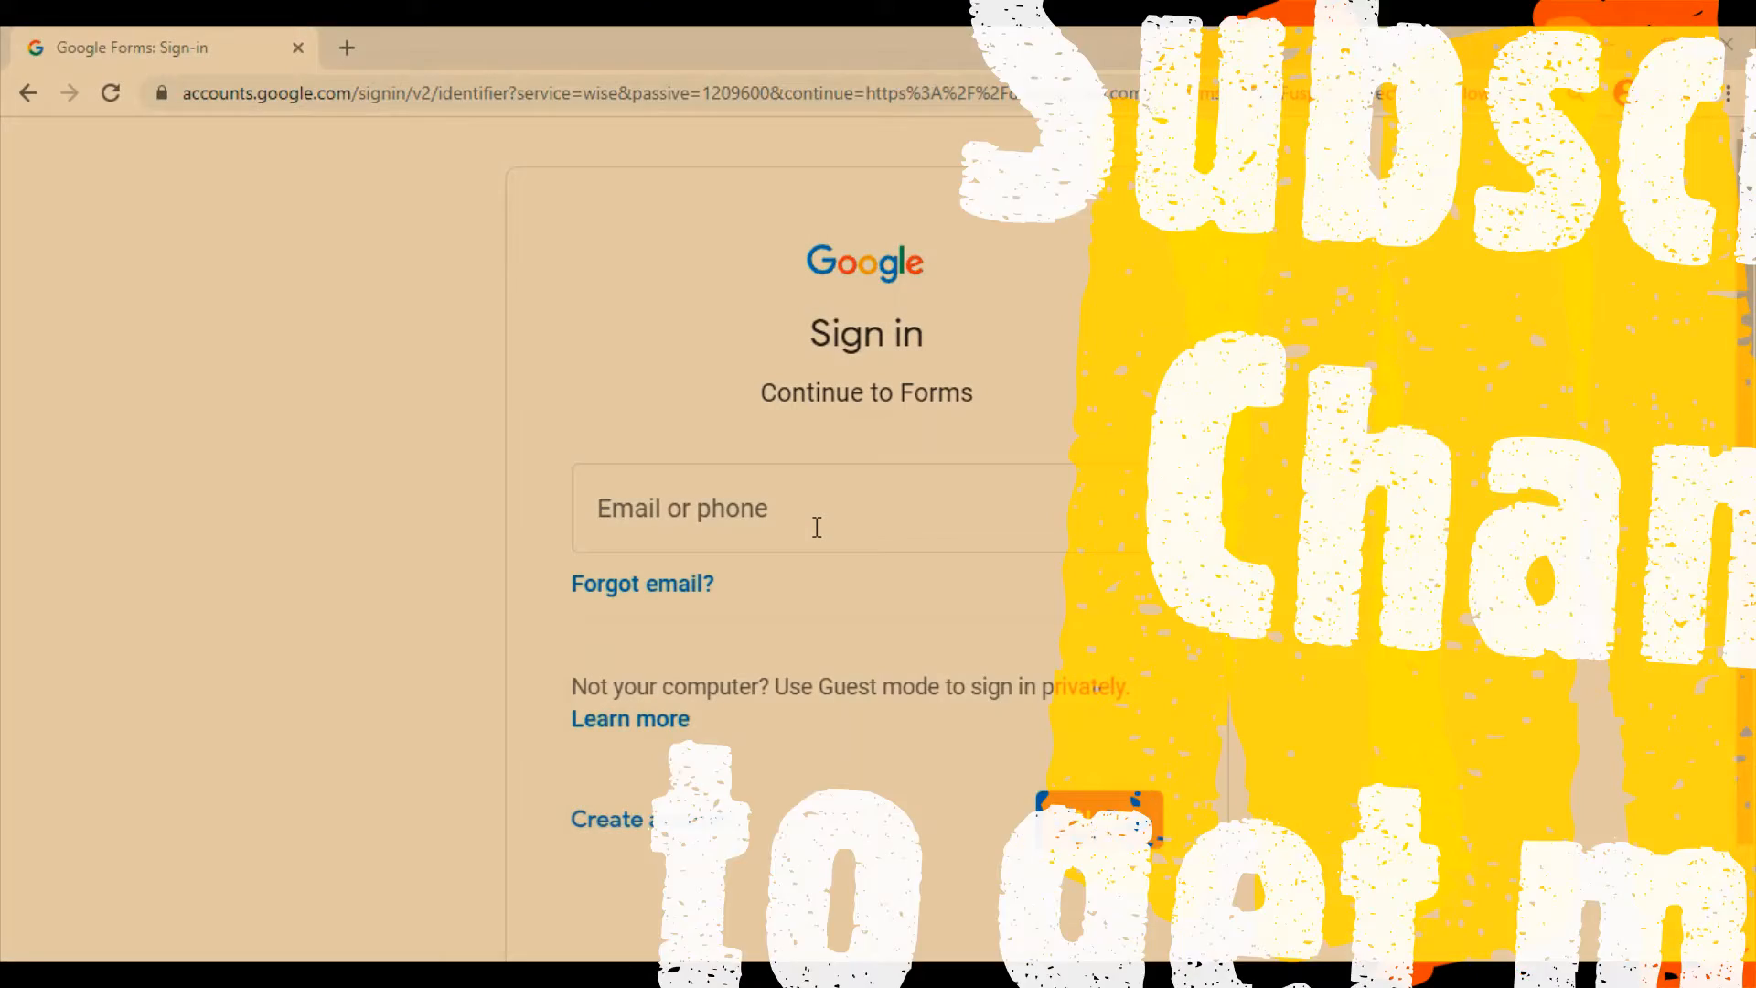
left_click(817, 527)
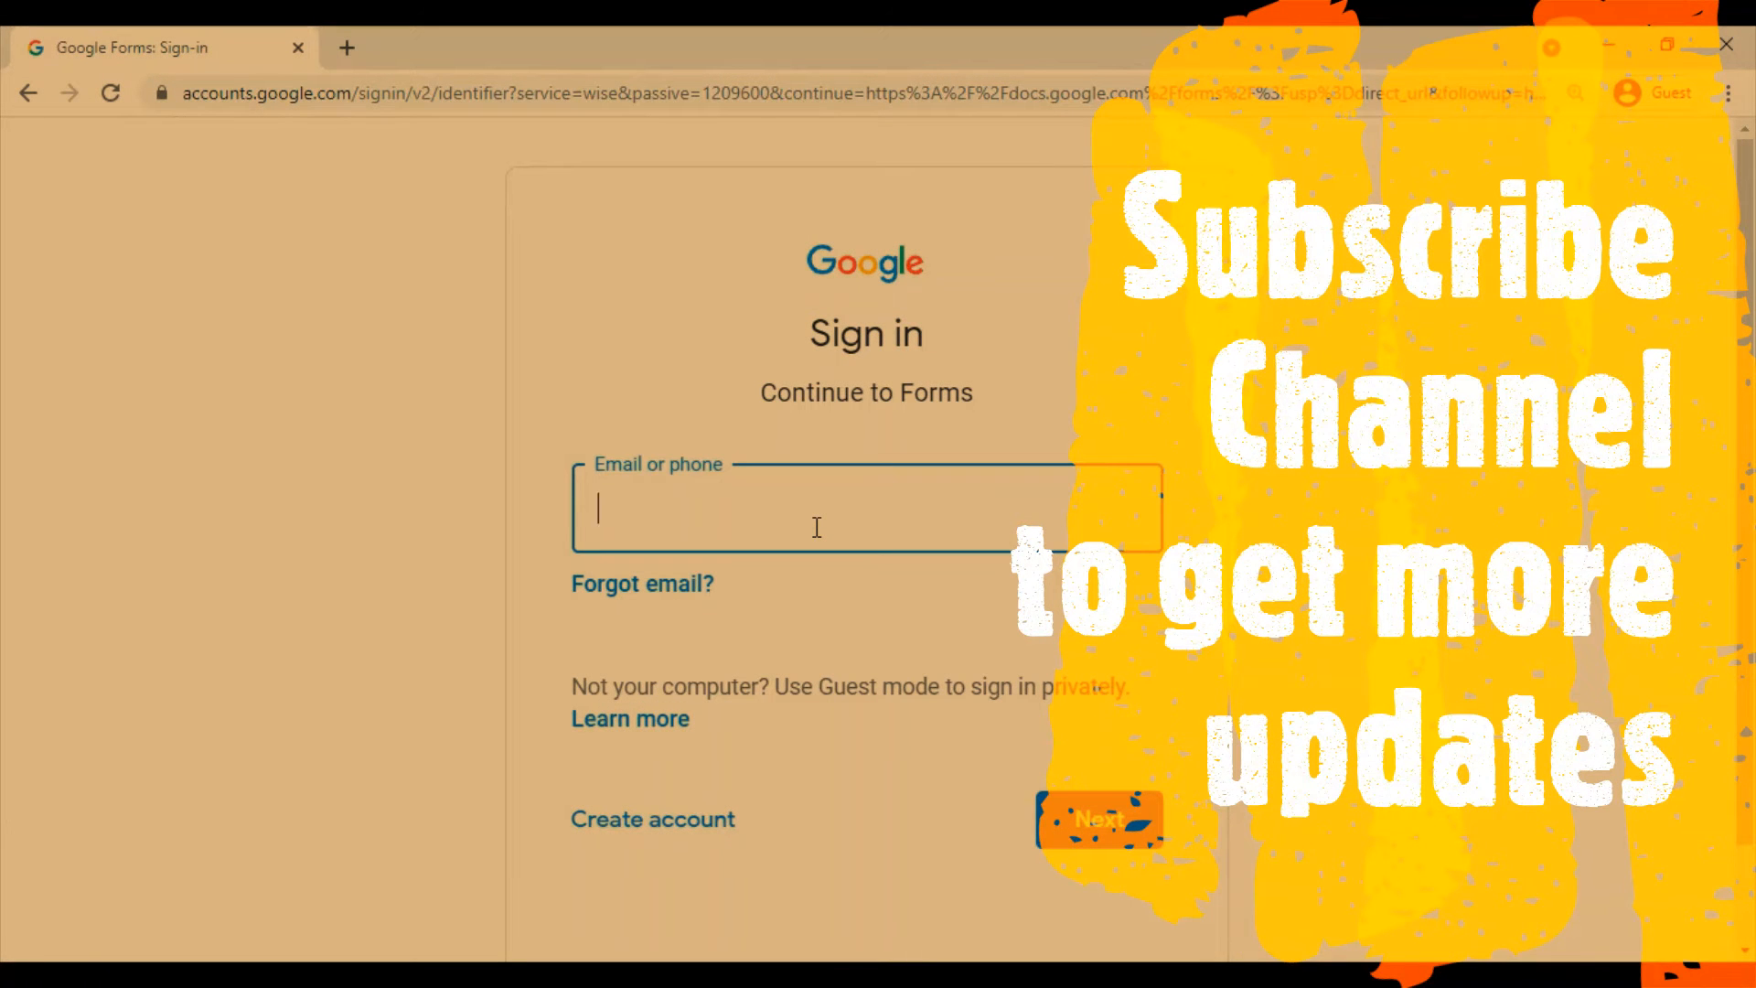
type("k*****")
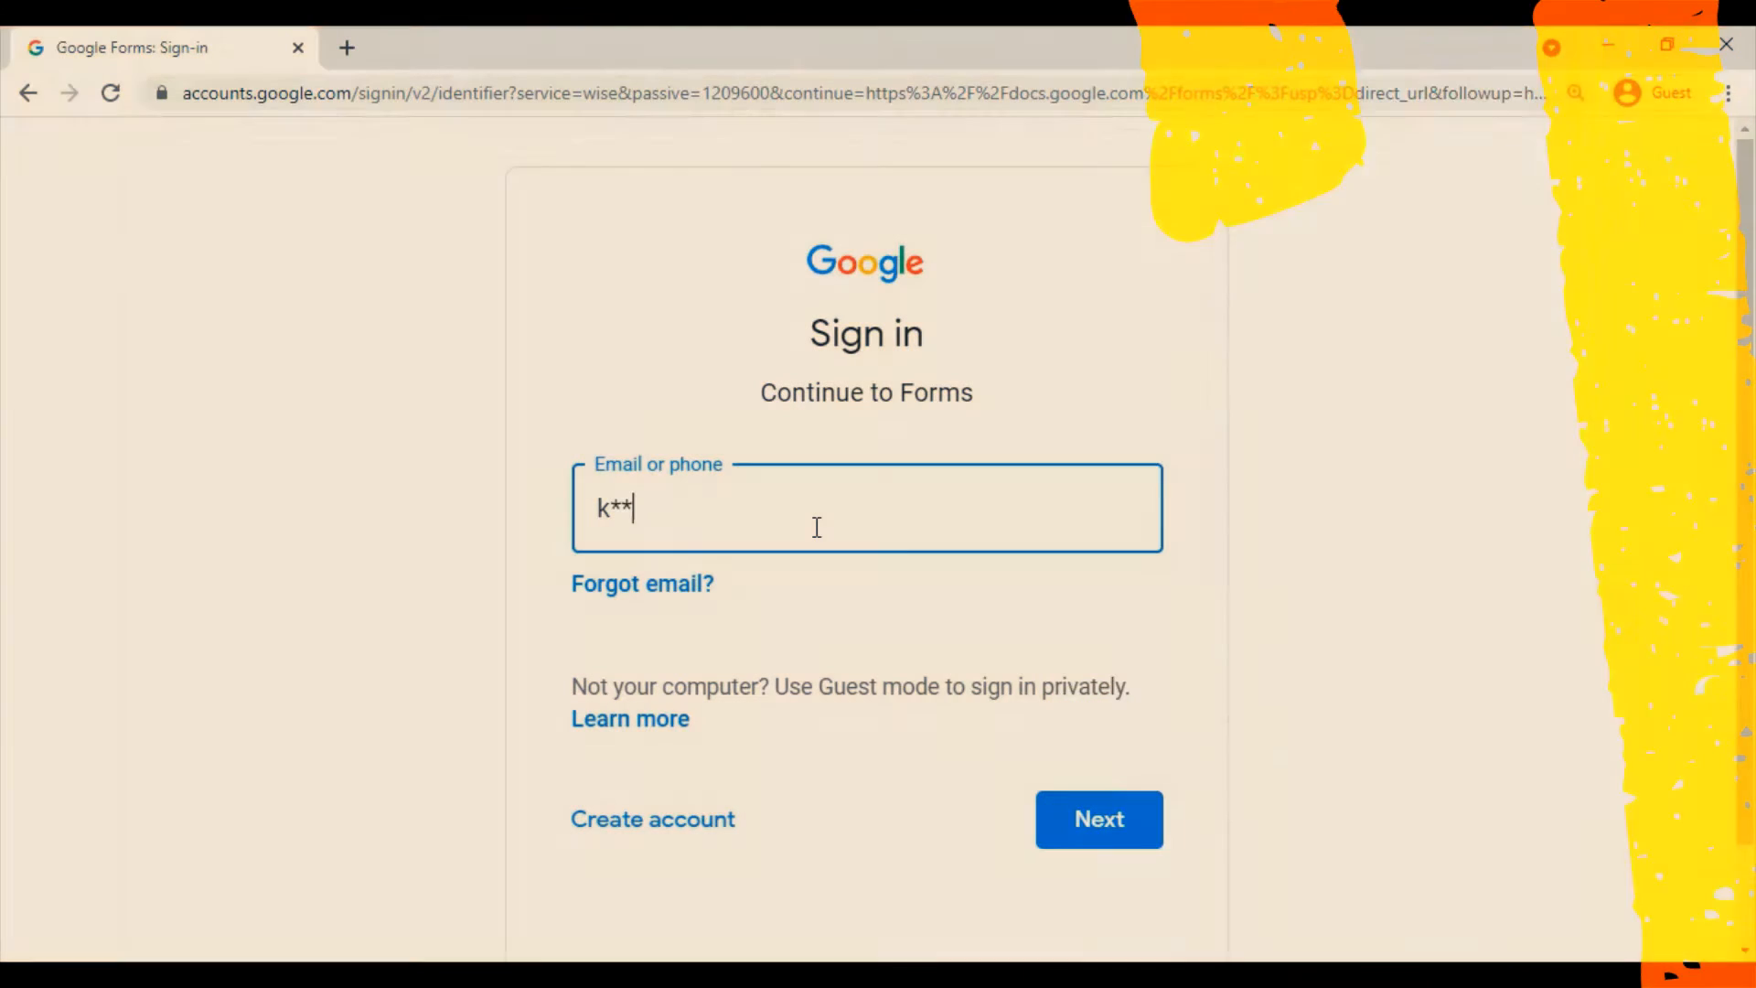
type("@gmail.")
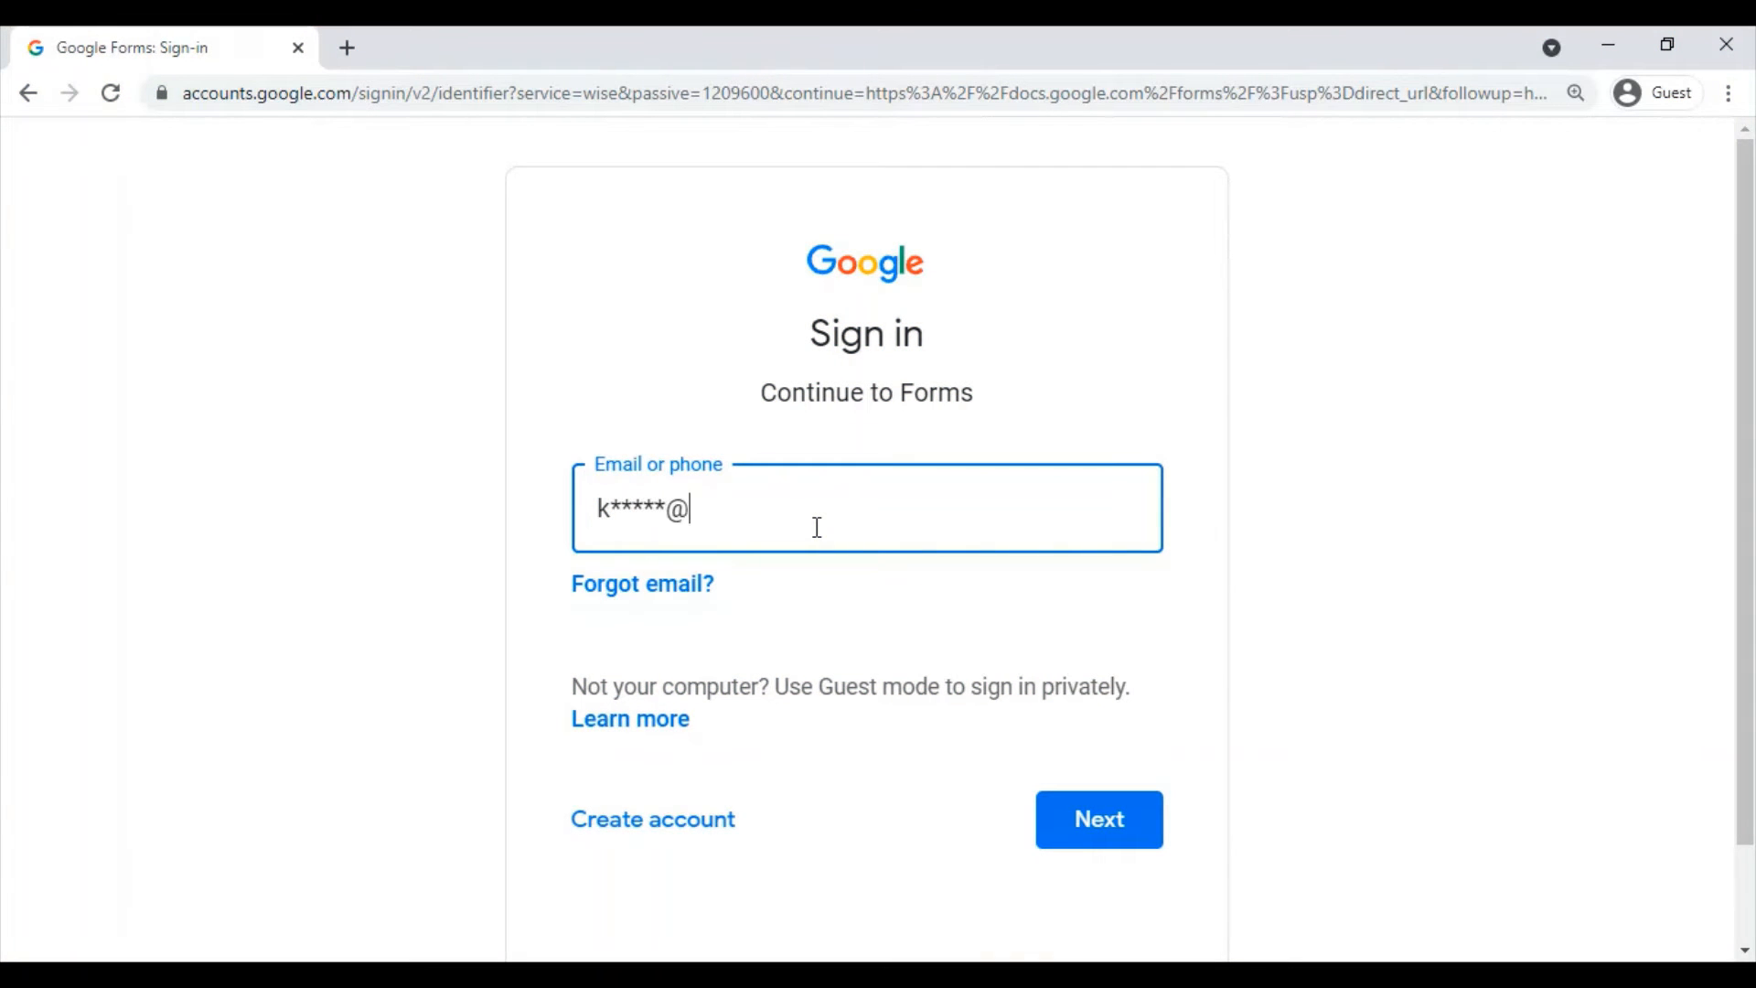
type("com")
left_click(1119, 836)
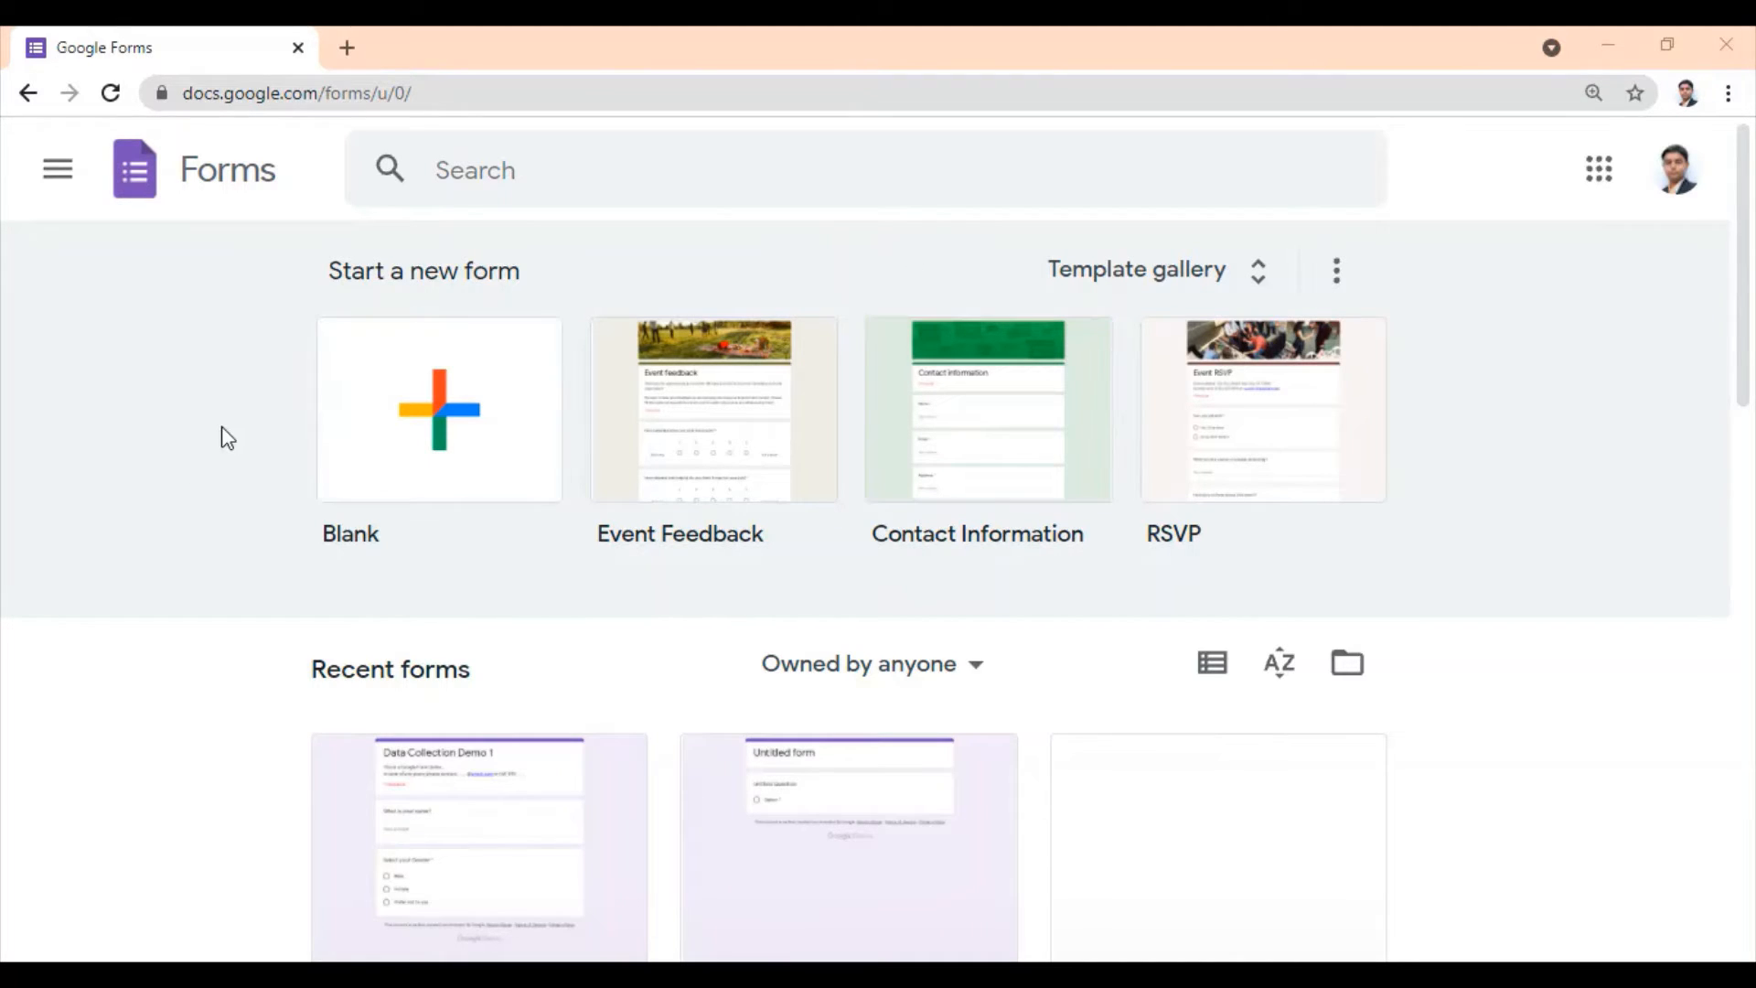
Step: Create a new blank form and replace its title with "Survey Form 1"
left_click(459, 439)
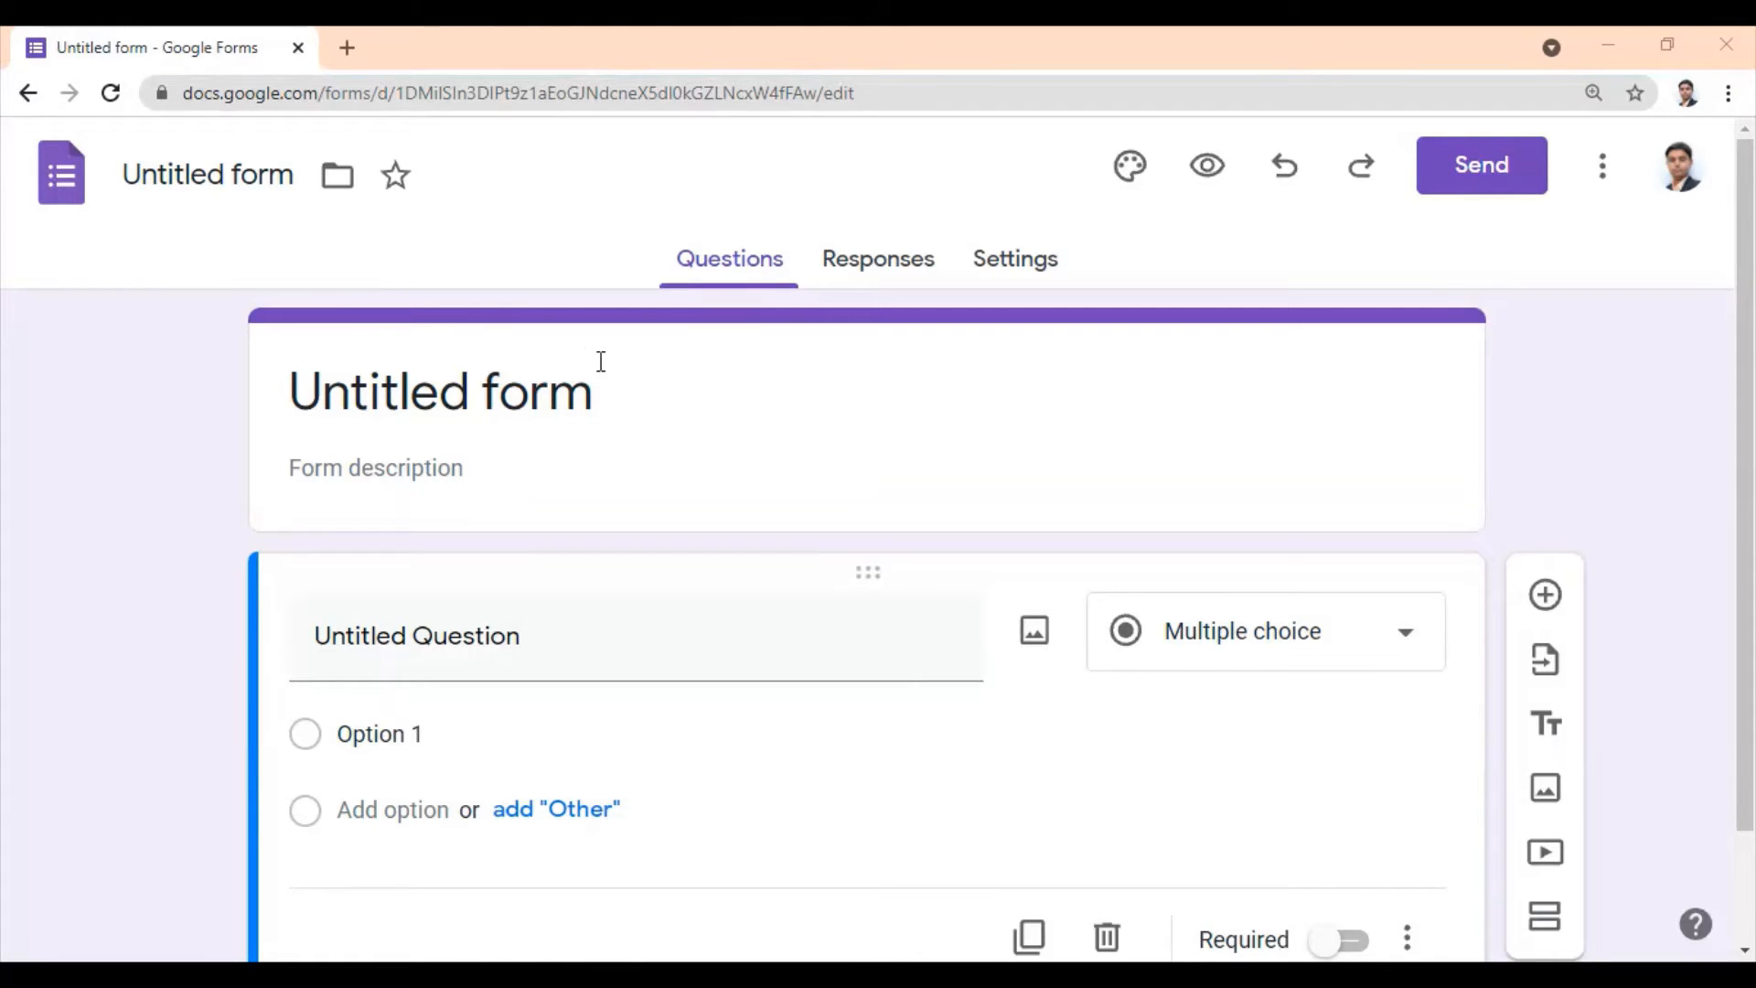
left_click(626, 394)
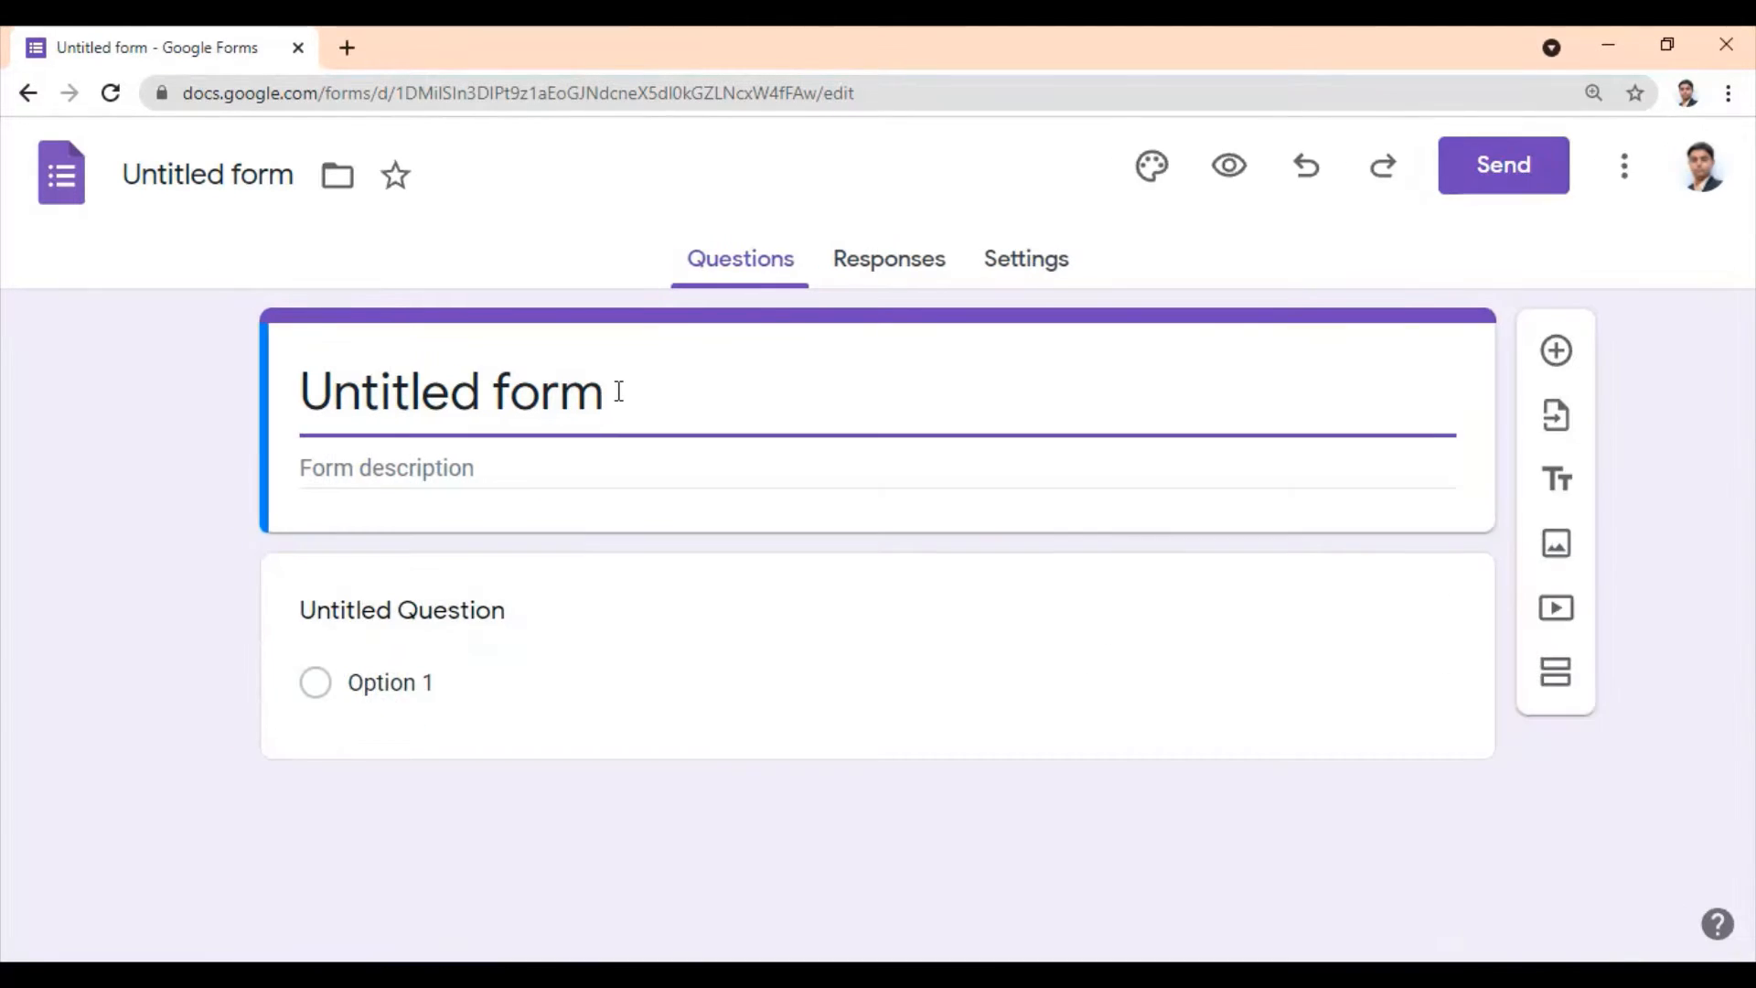
key("BackSpace")
key("BackSpace")
key("BackSpace")
key("BackSpace")
key("BackSpace")
key("BackSpace")
key("BackSpace")
key("BackSpace")
key("BackSpace")
key("BackSpace")
key("BackSpace")
key("BackSpace")
key("BackSpace")
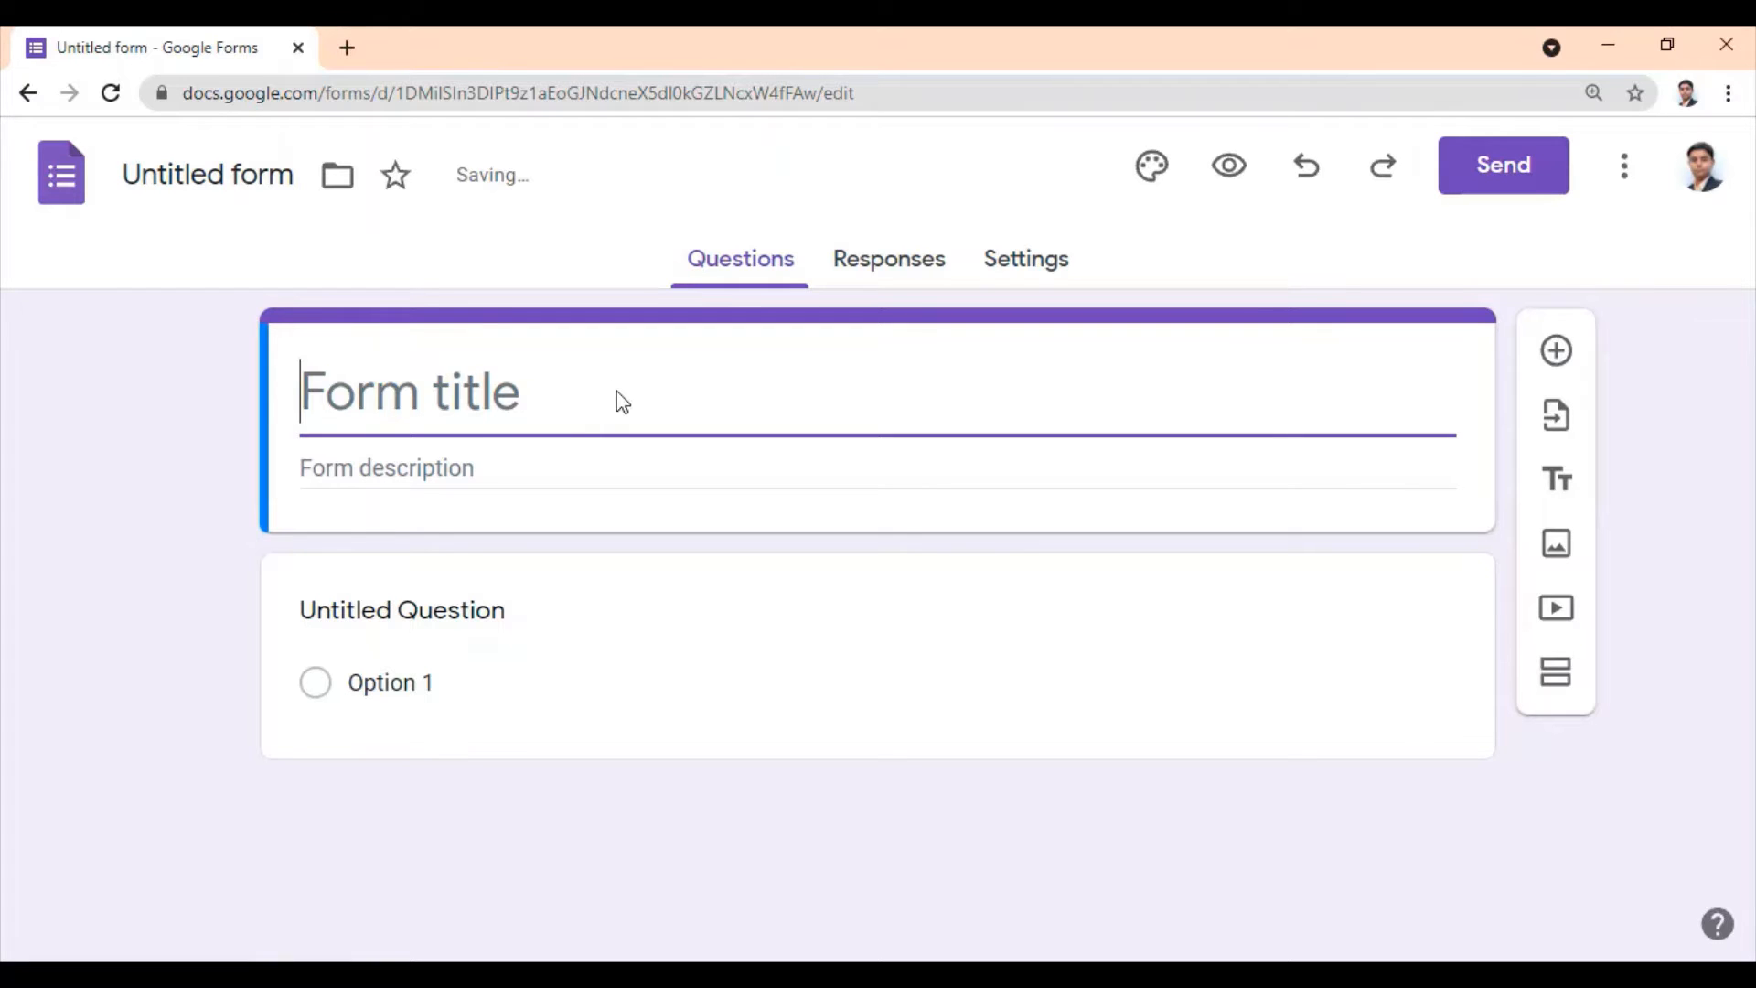
type("Survey Form")
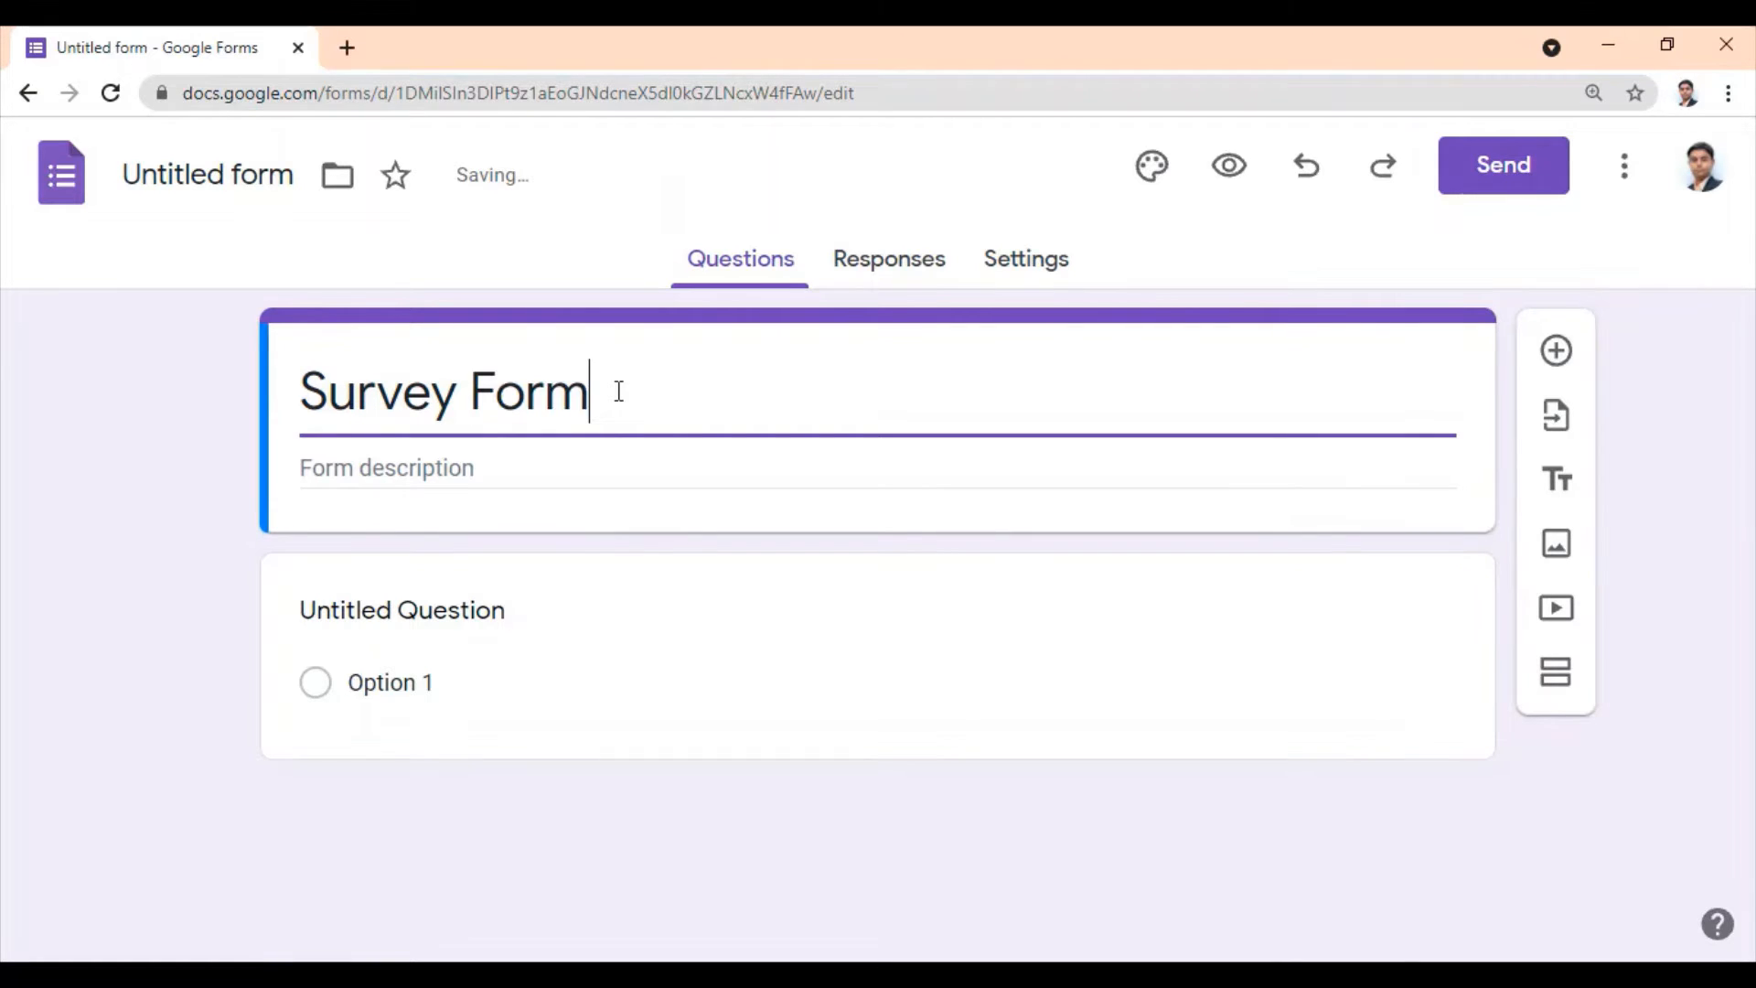
type(" 1")
Step: Enter the form description "This is data collection demo using Google Form."
left_click(530, 476)
type("Thi")
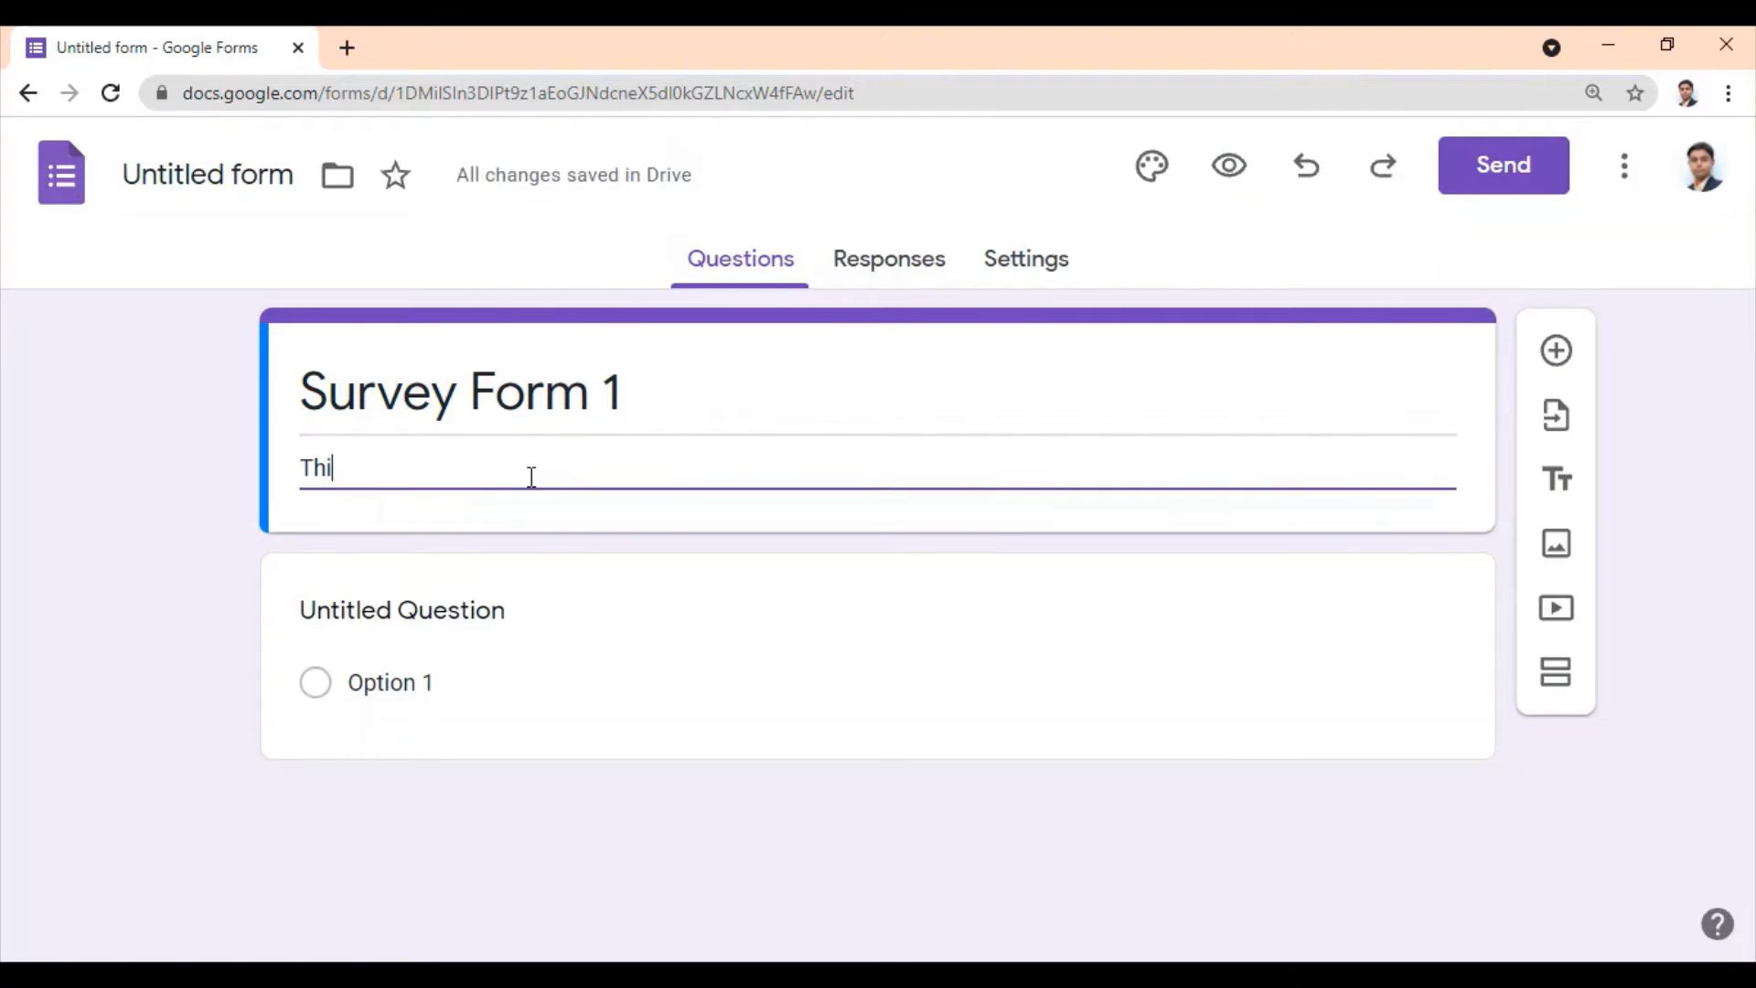
type("s is data c")
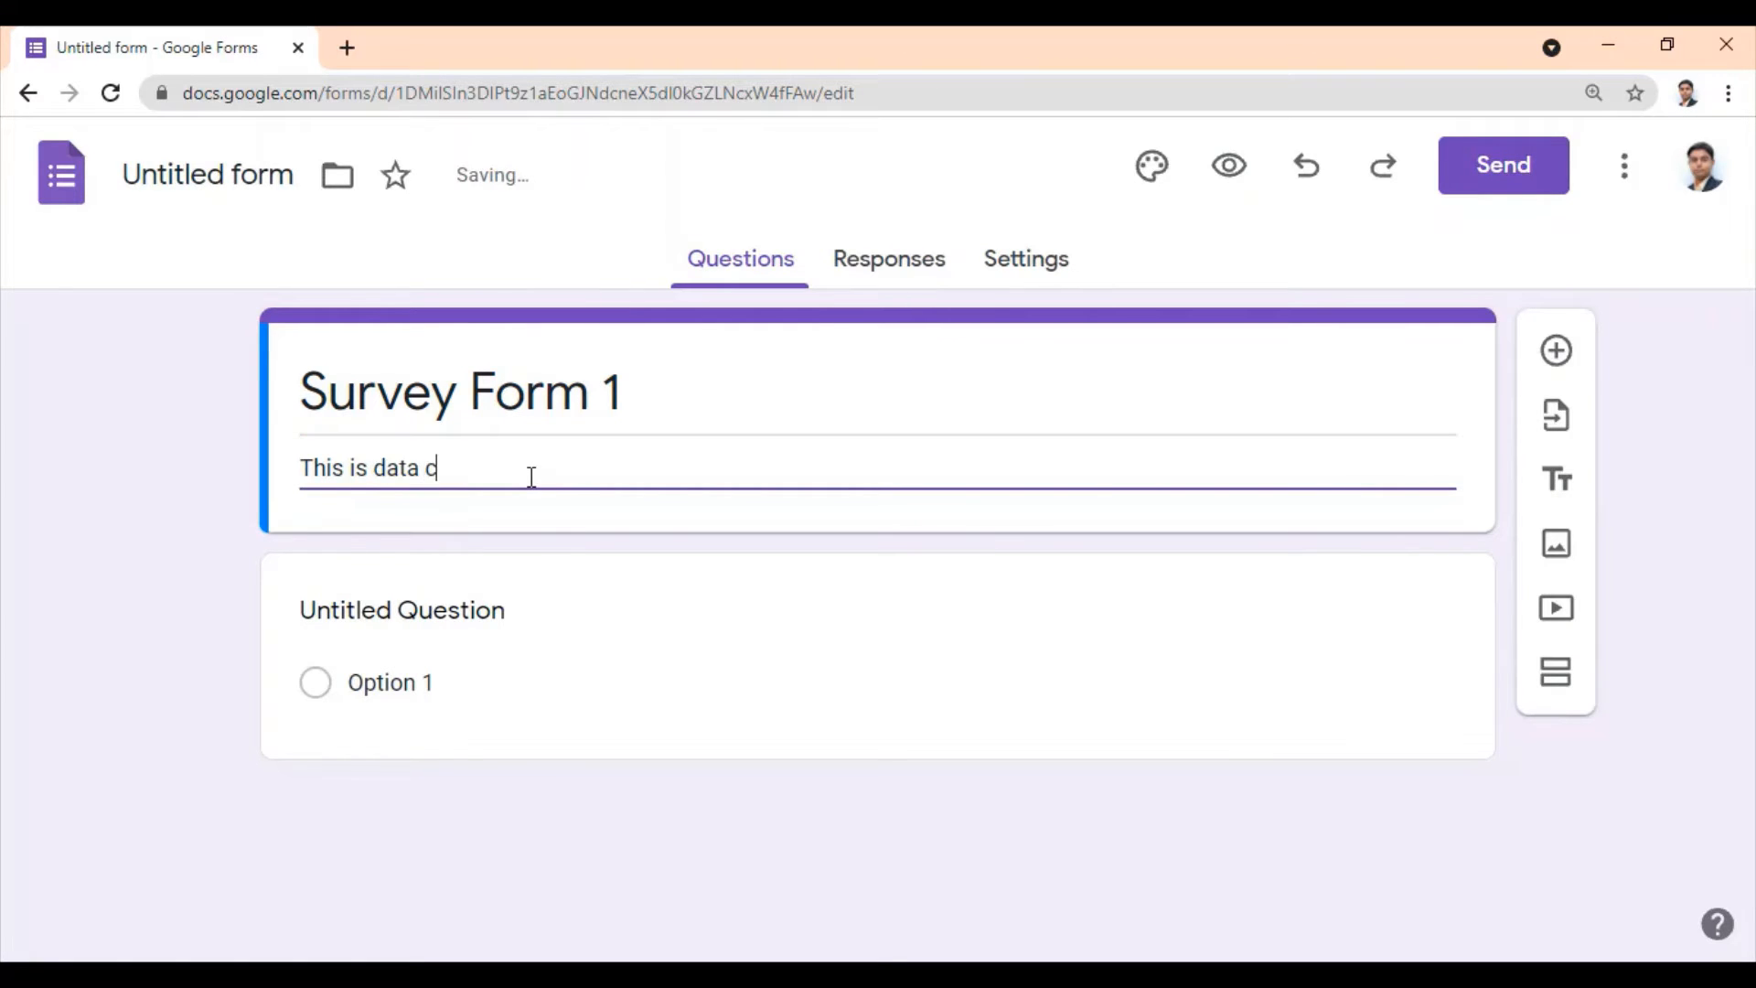
type("ollection demo")
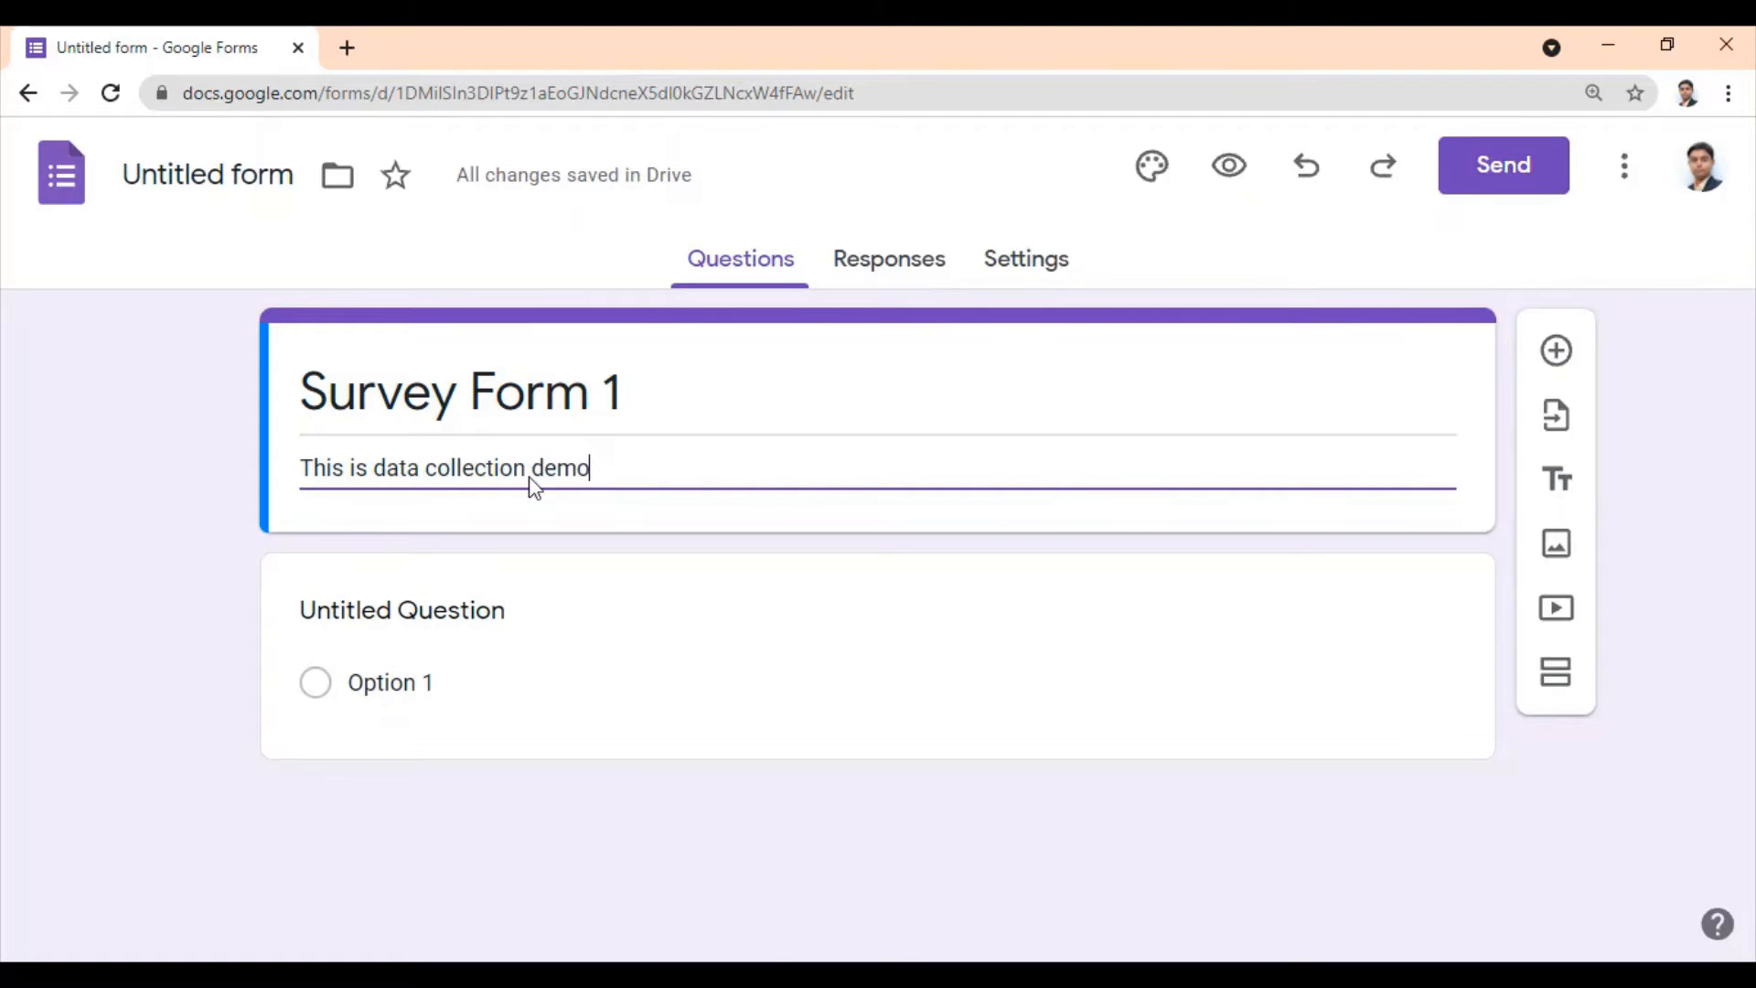
type(" using Google Form.")
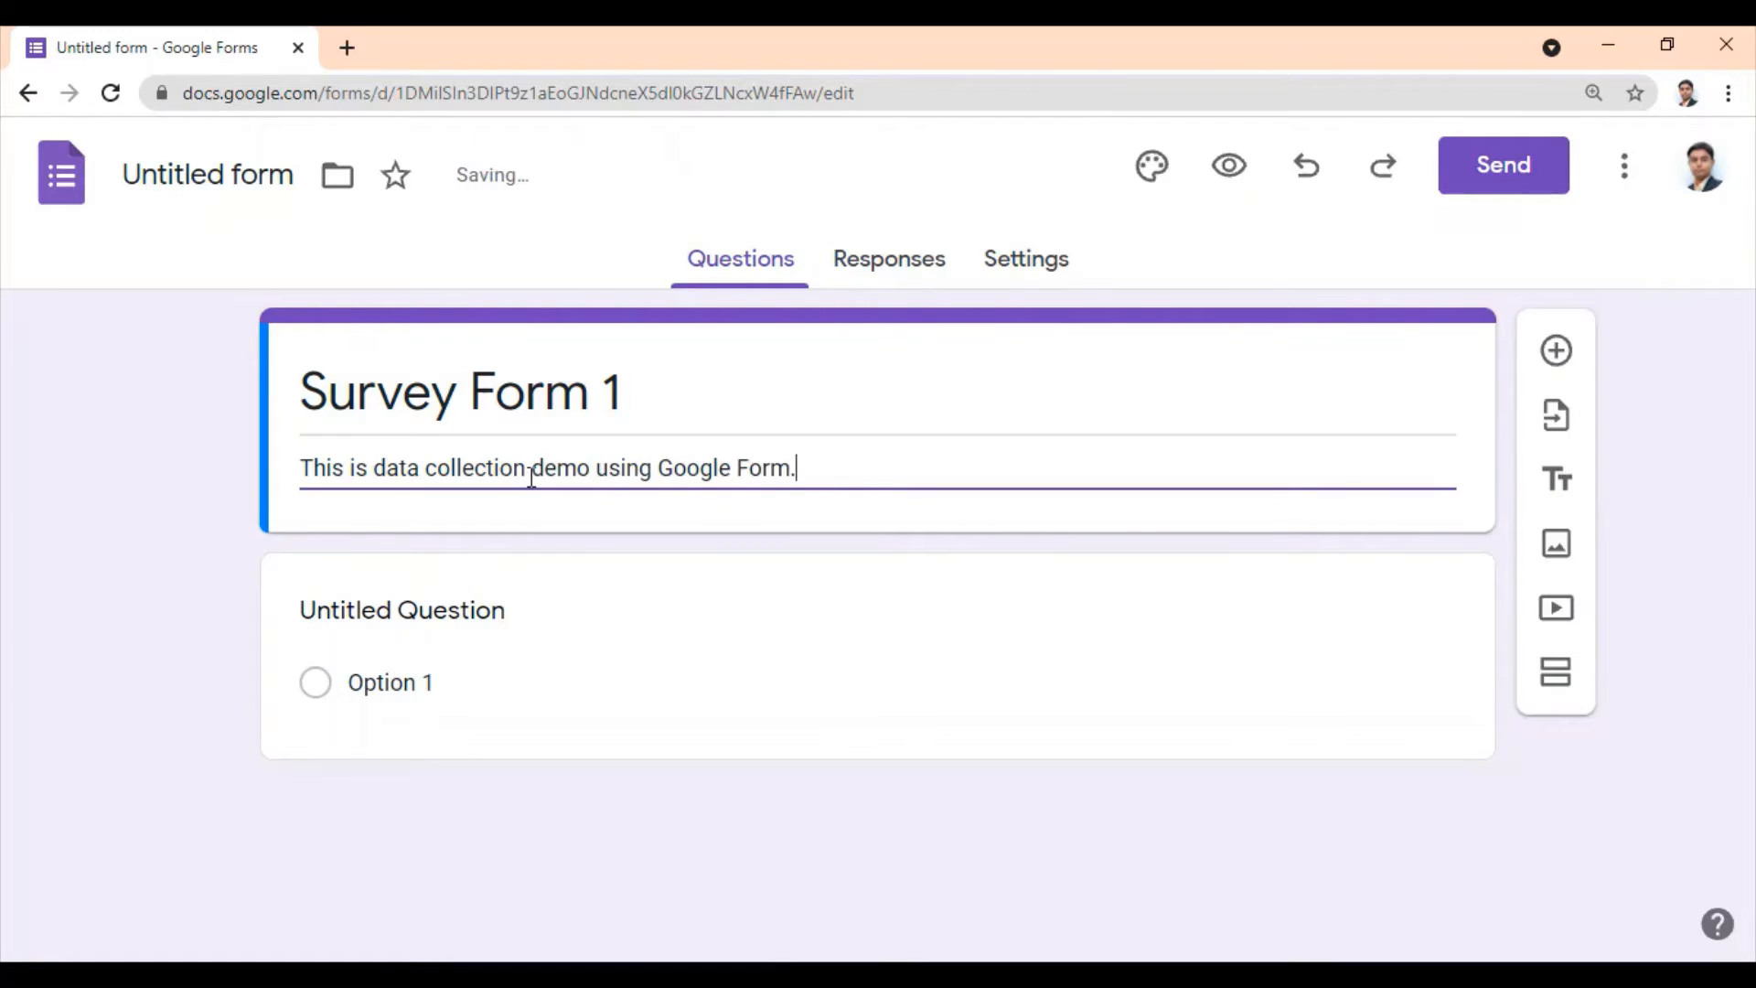
Step: Change the untitled first question to "What is your name?" with the Short answer type
left_click(483, 619)
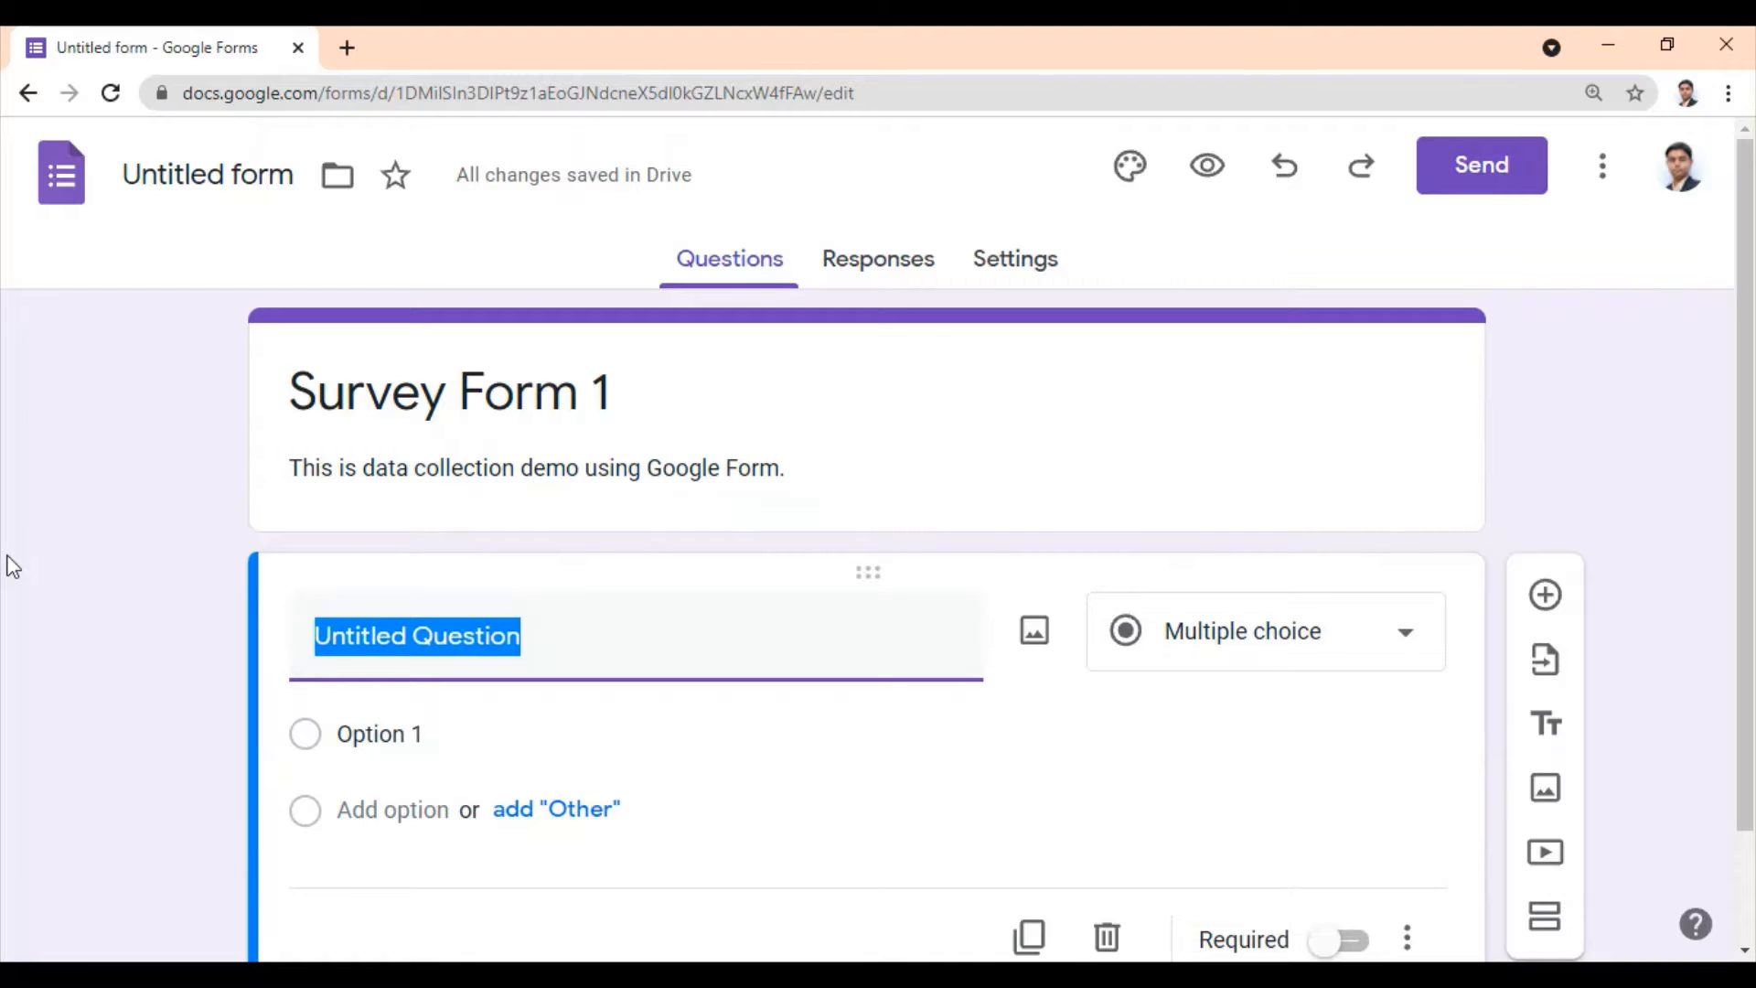
type("What ")
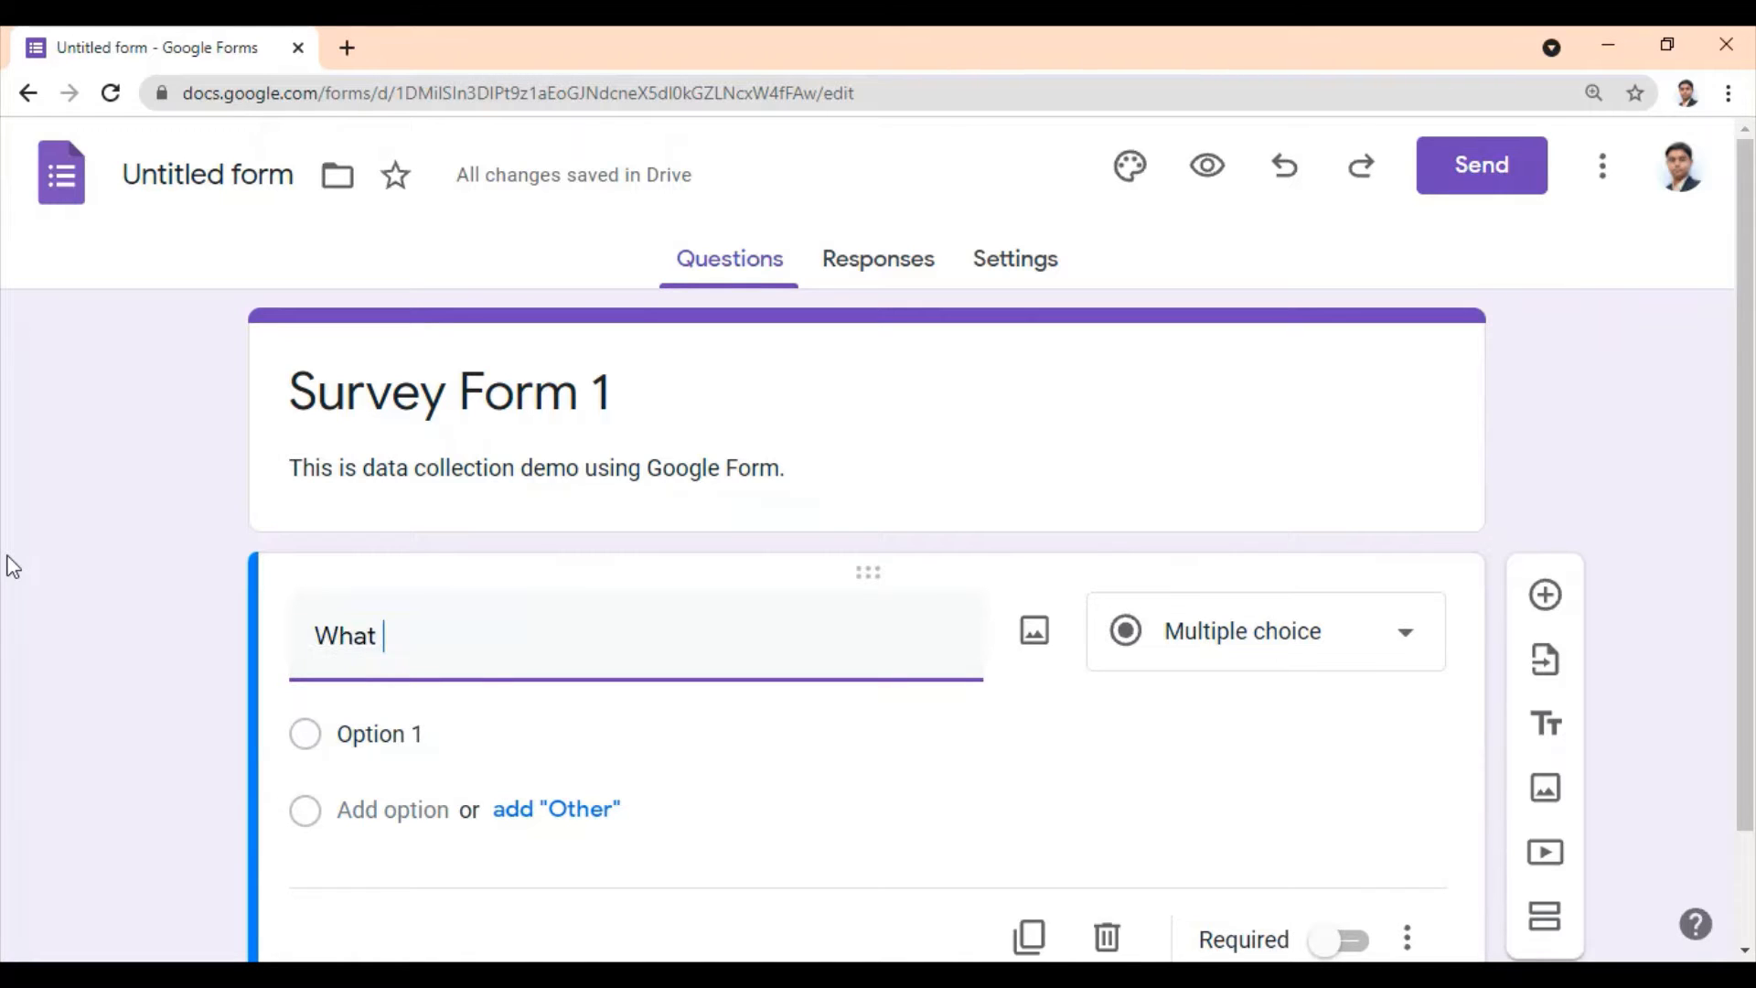
type("is your name")
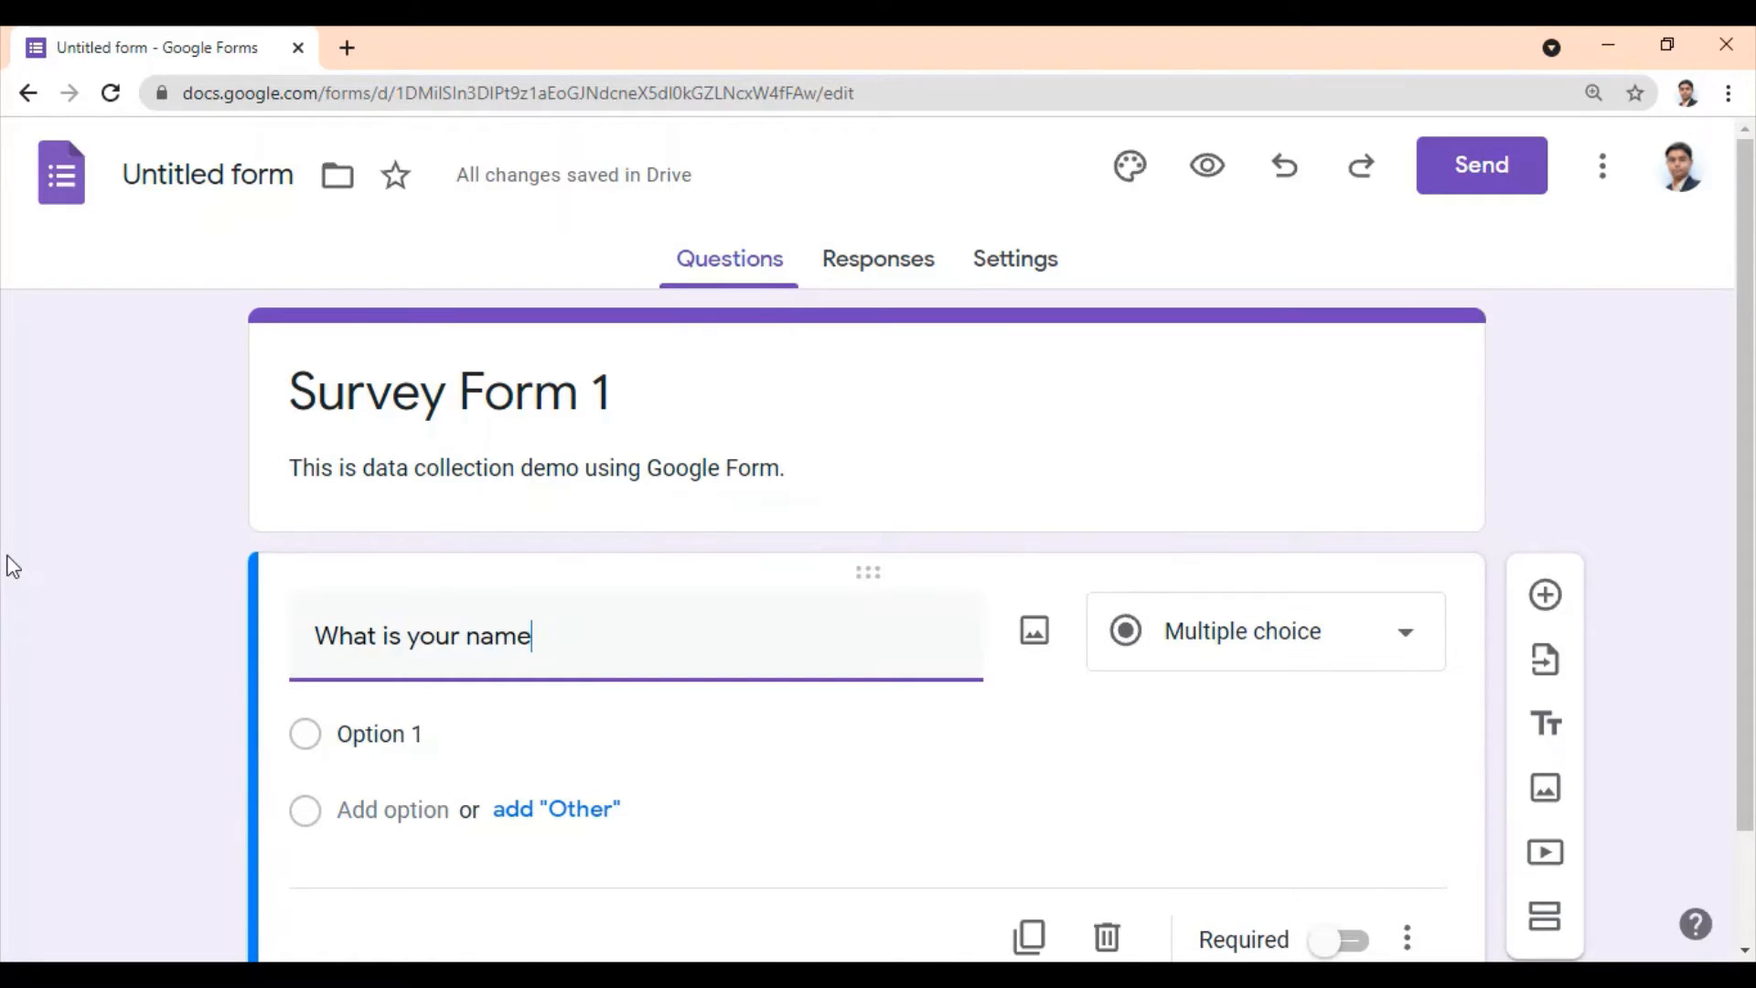
type("?")
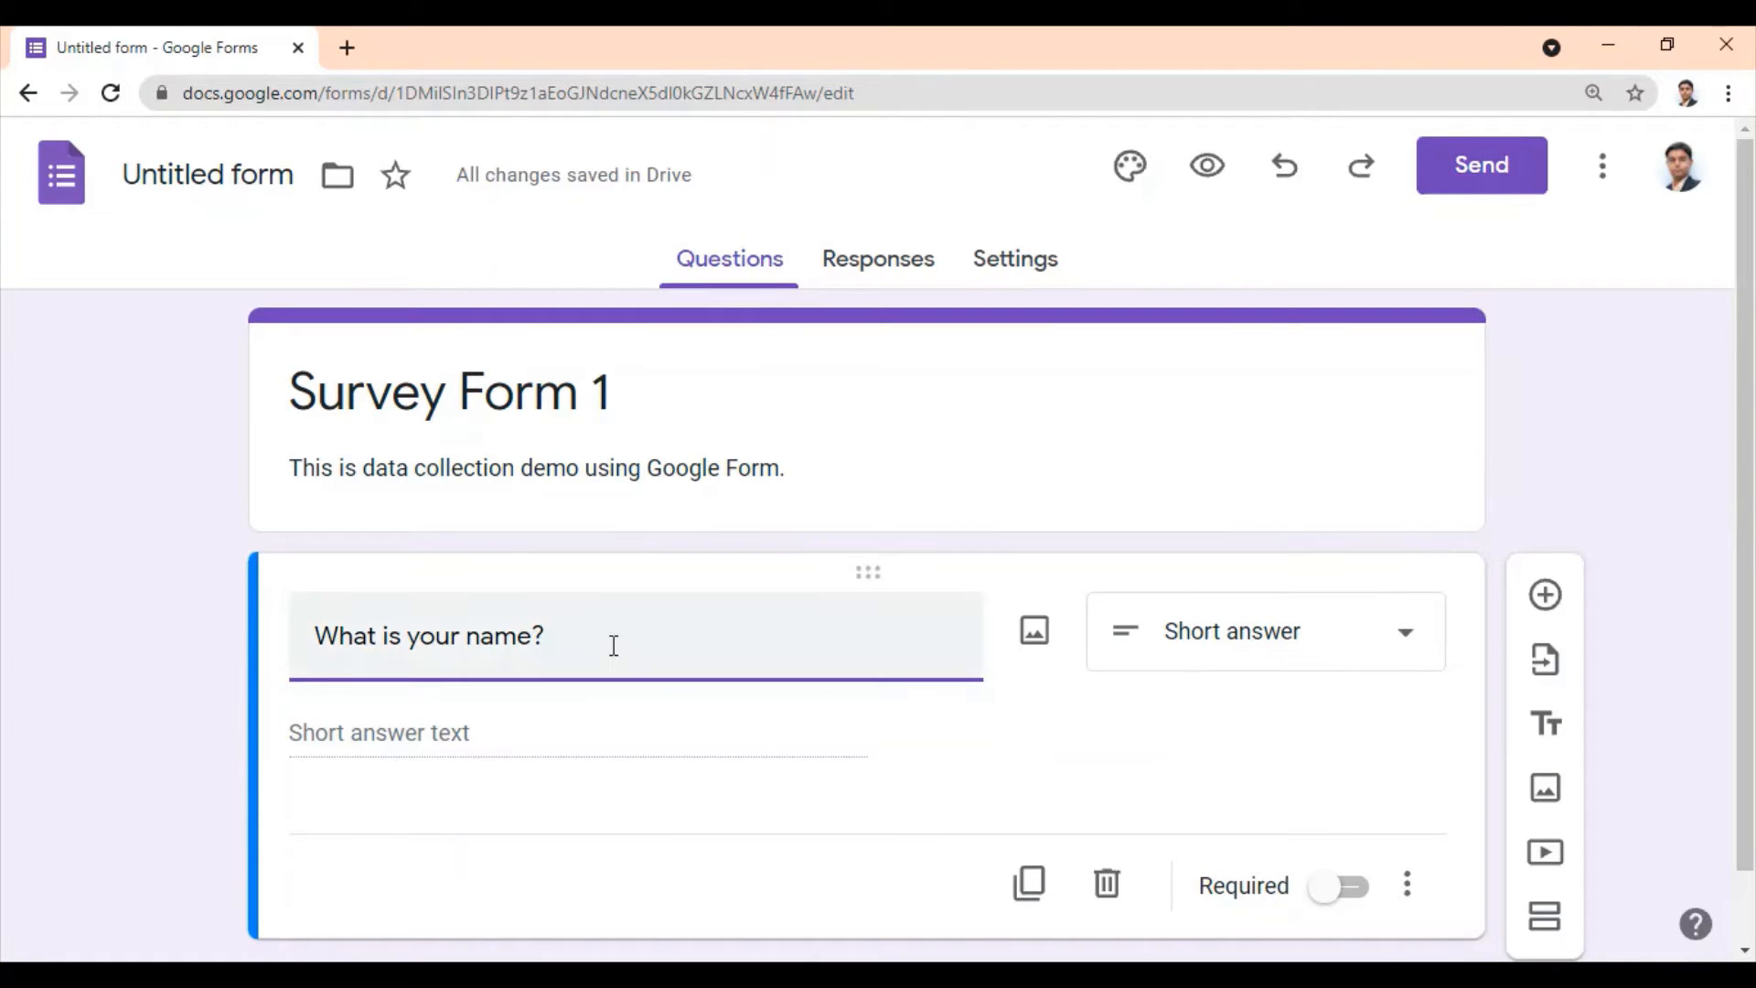
left_click_drag(613, 645, 313, 638)
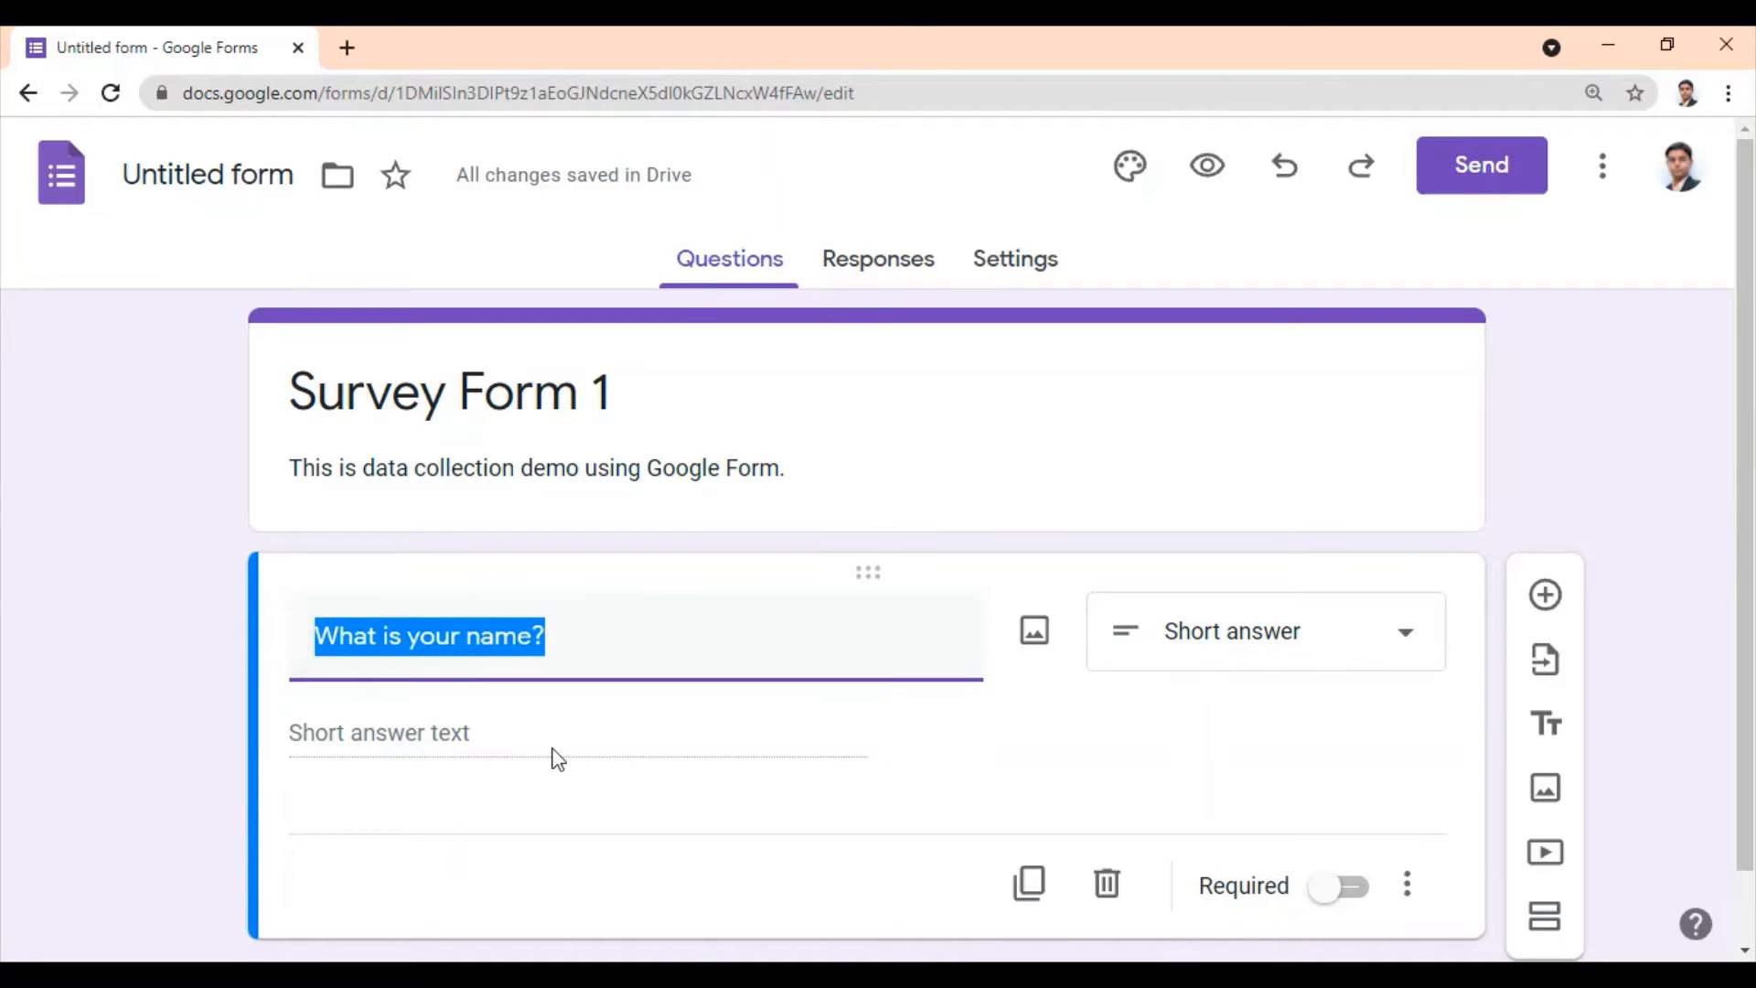
left_click(1273, 656)
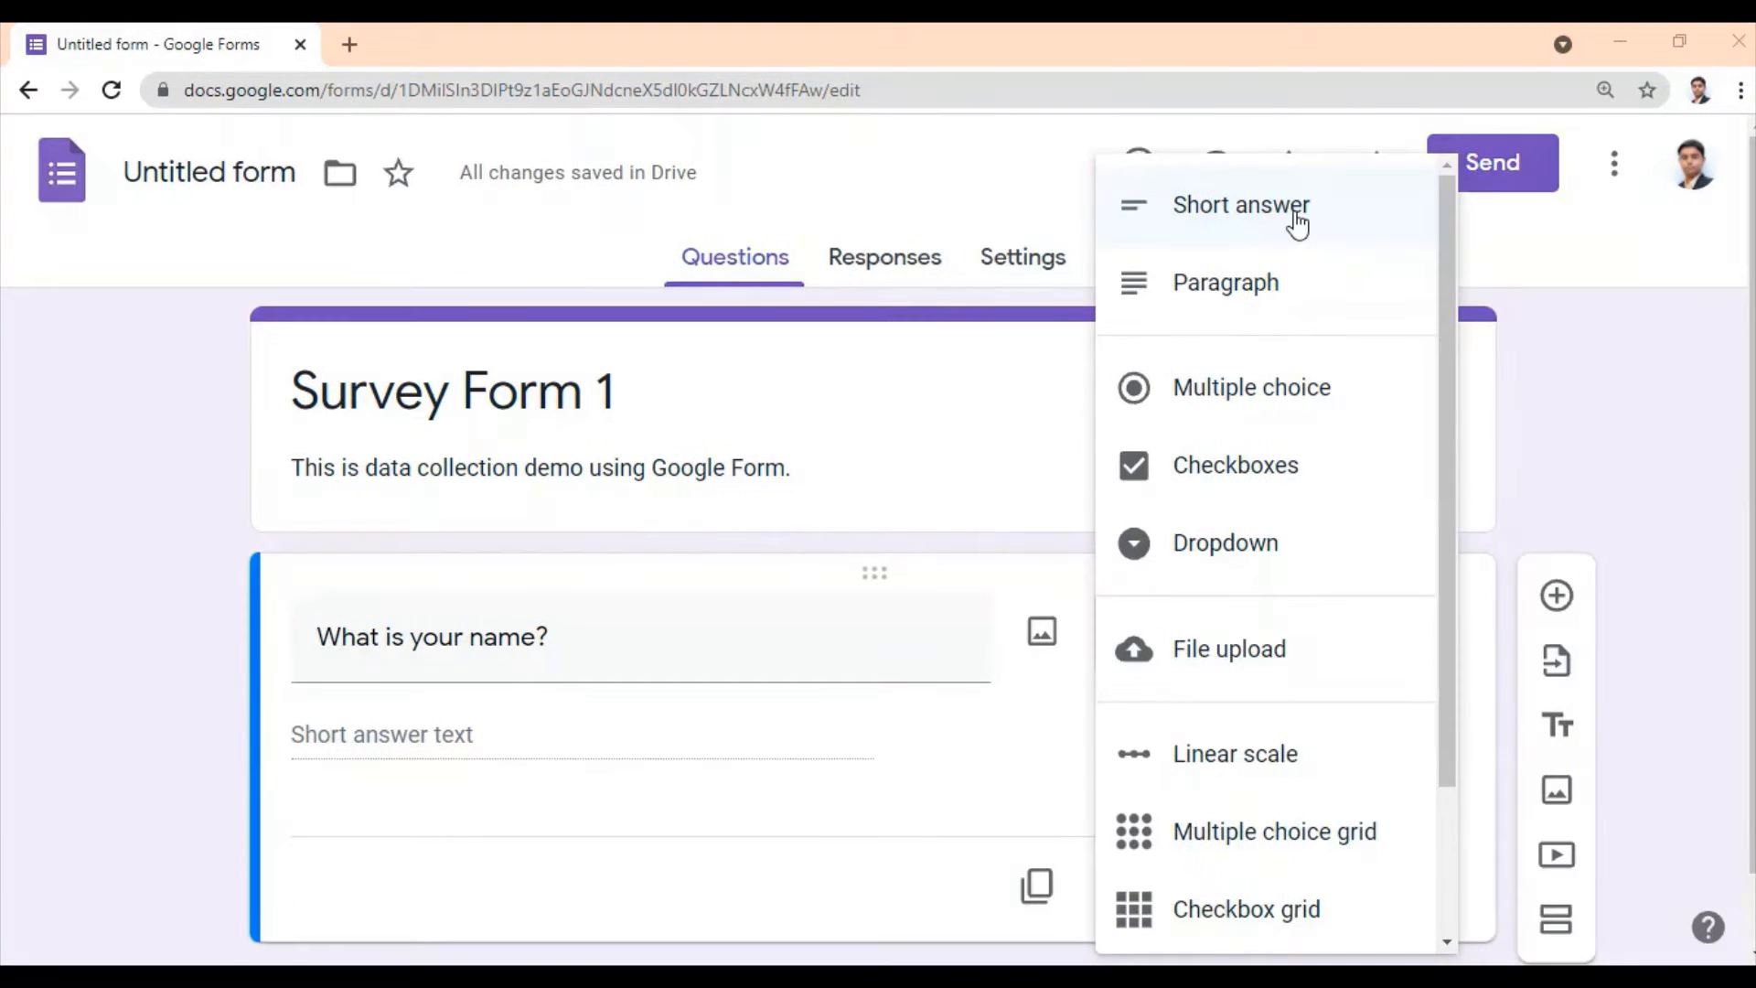
left_click(1296, 222)
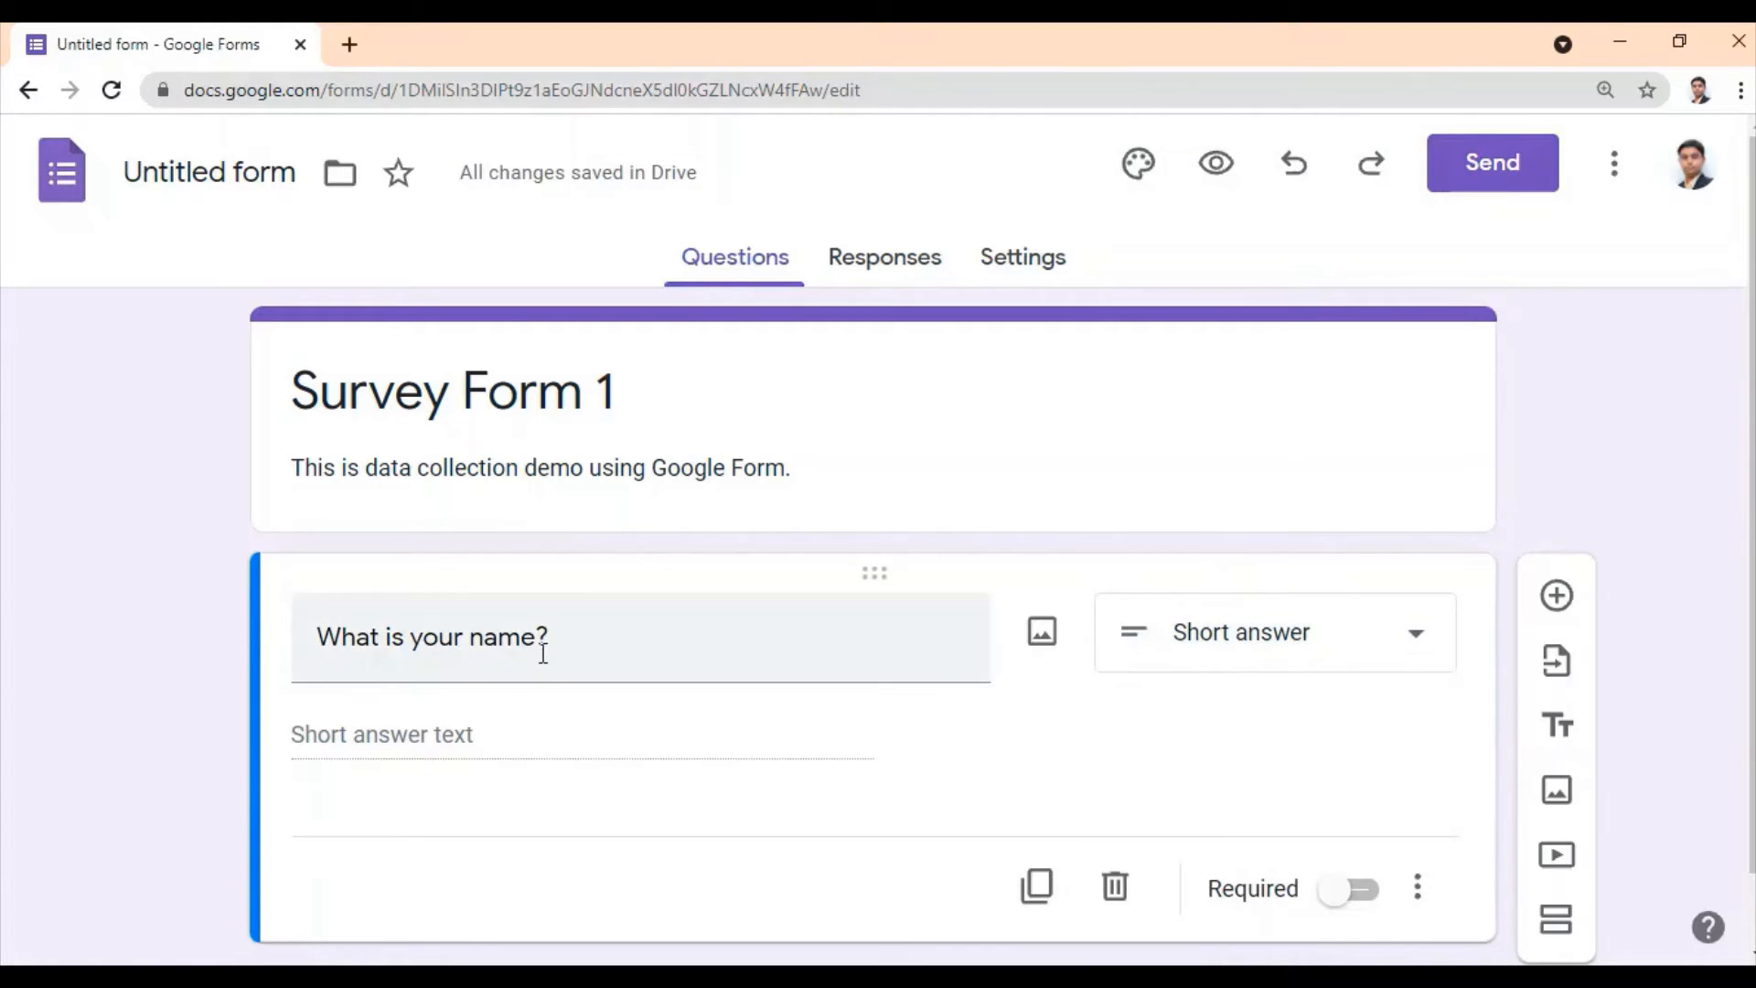
triple_click(621, 650)
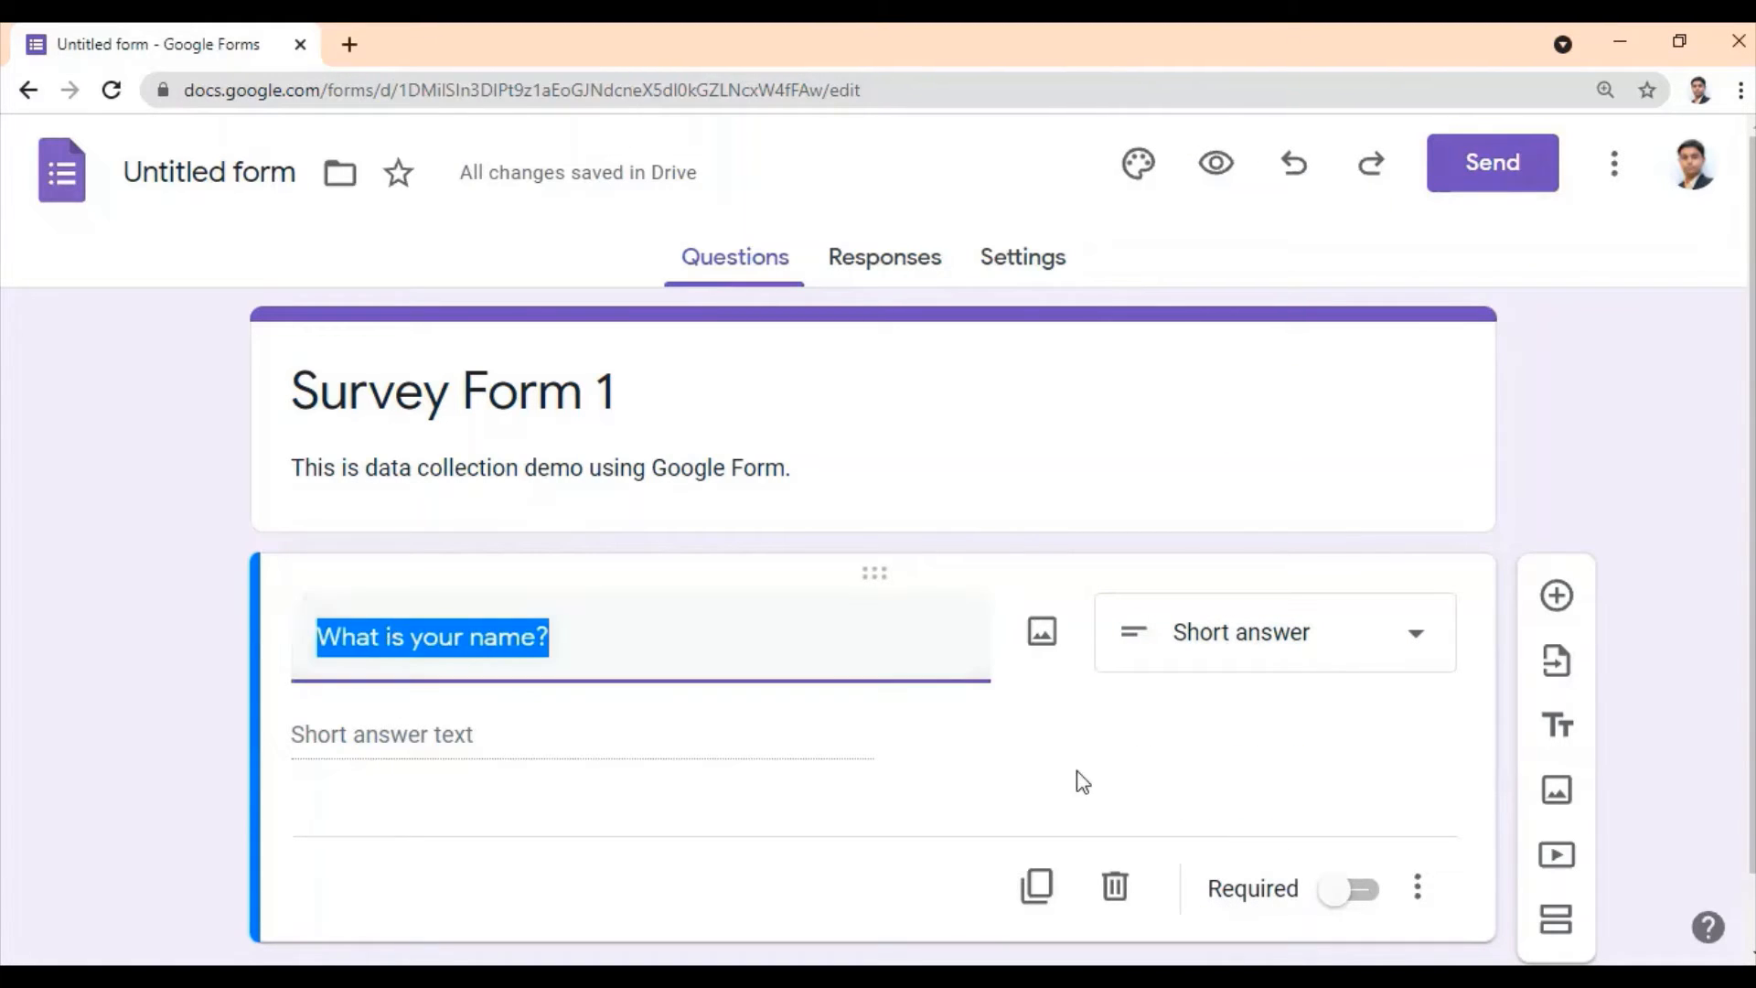
left_click(1200, 751)
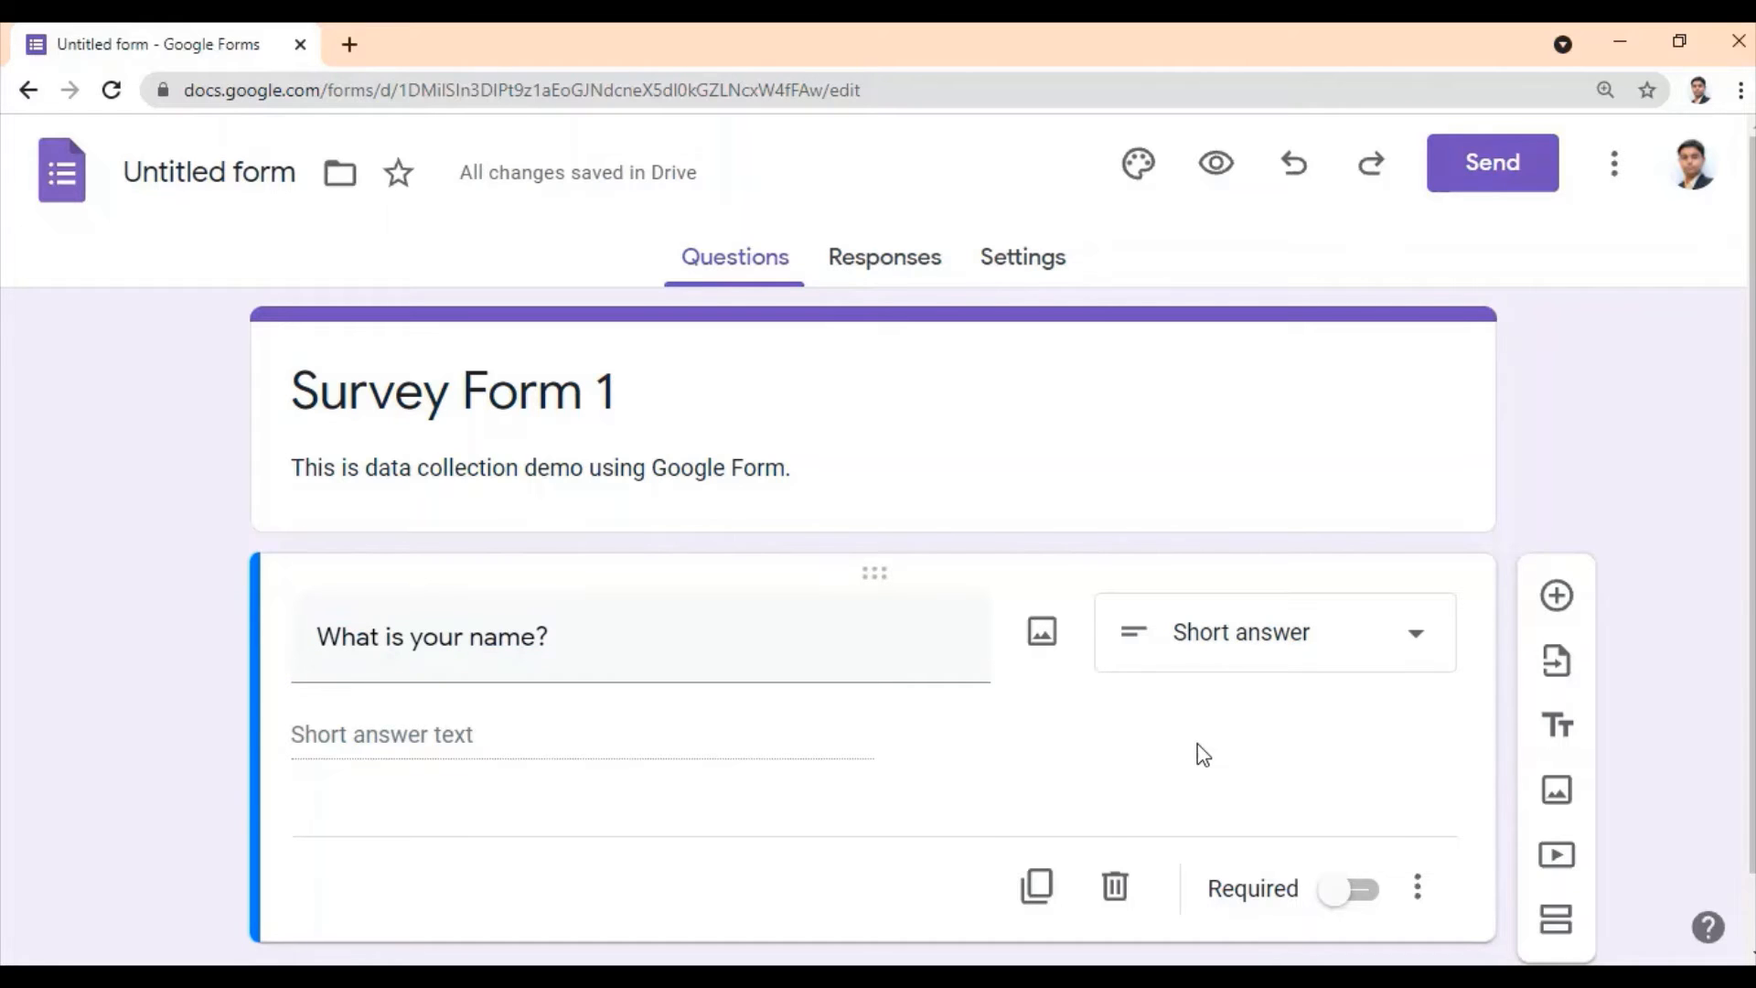
Step: Add a second question below the name question with the text "Select your Gender"
left_click(1558, 598)
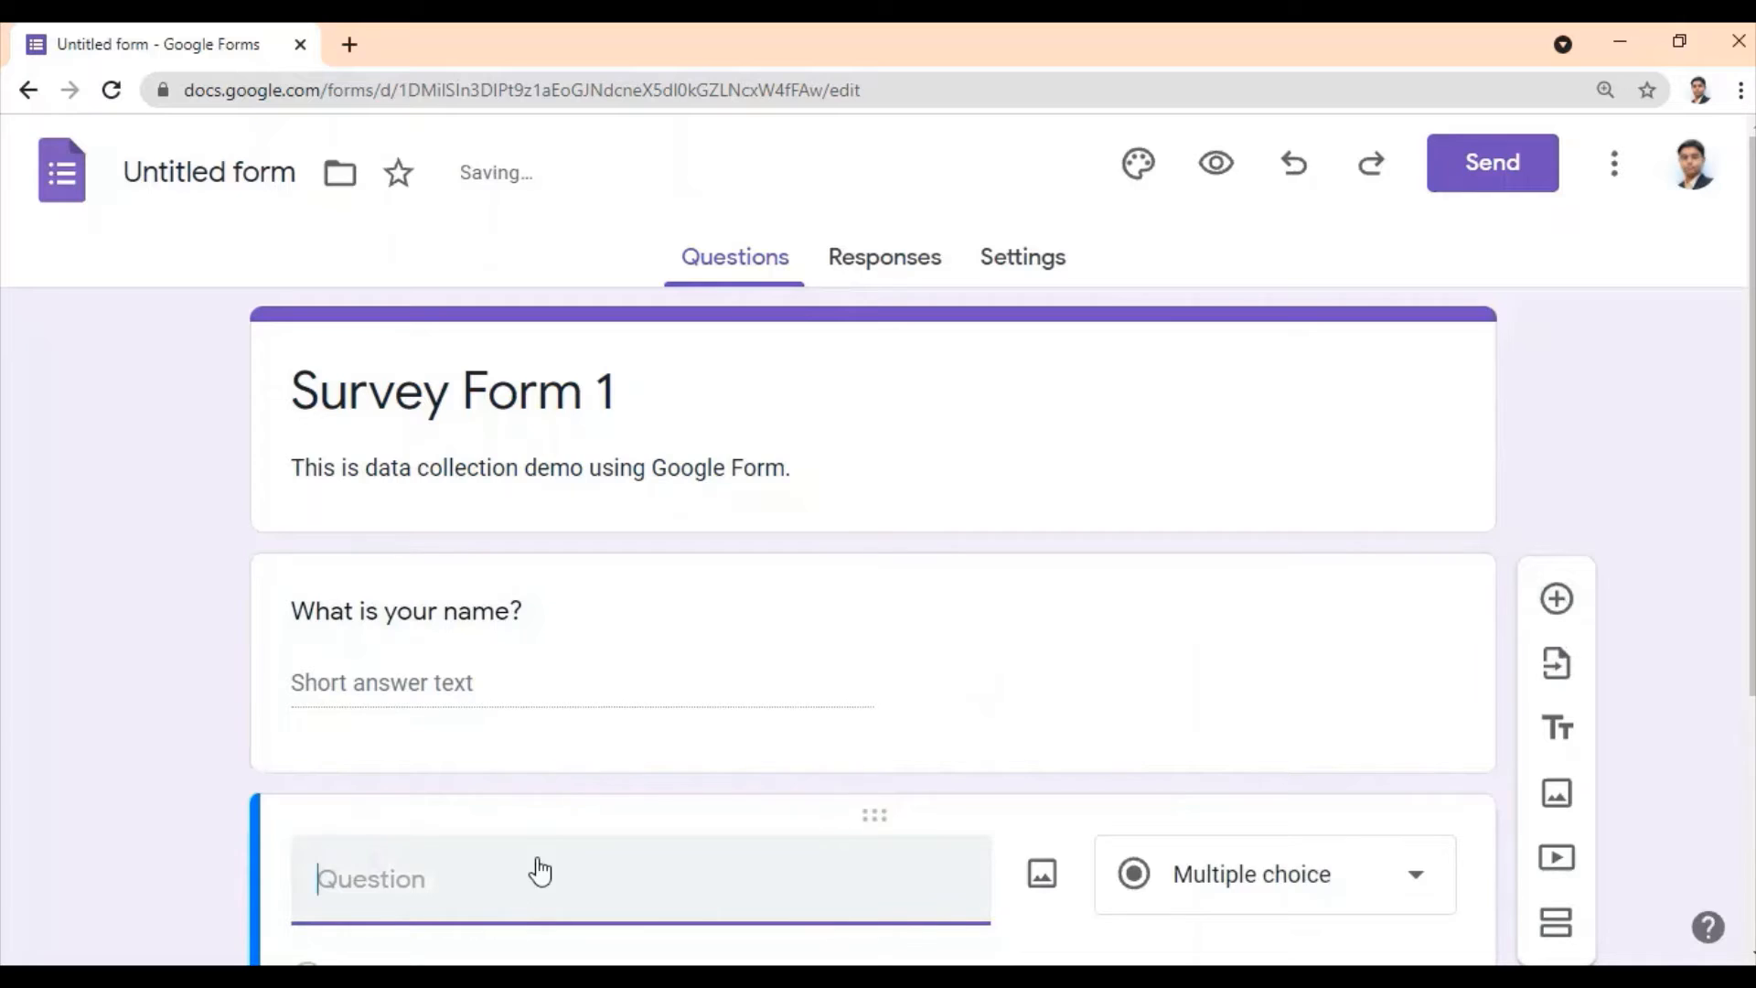
scroll(538, 864, "down", 1)
scroll(539, 856, "down", 1)
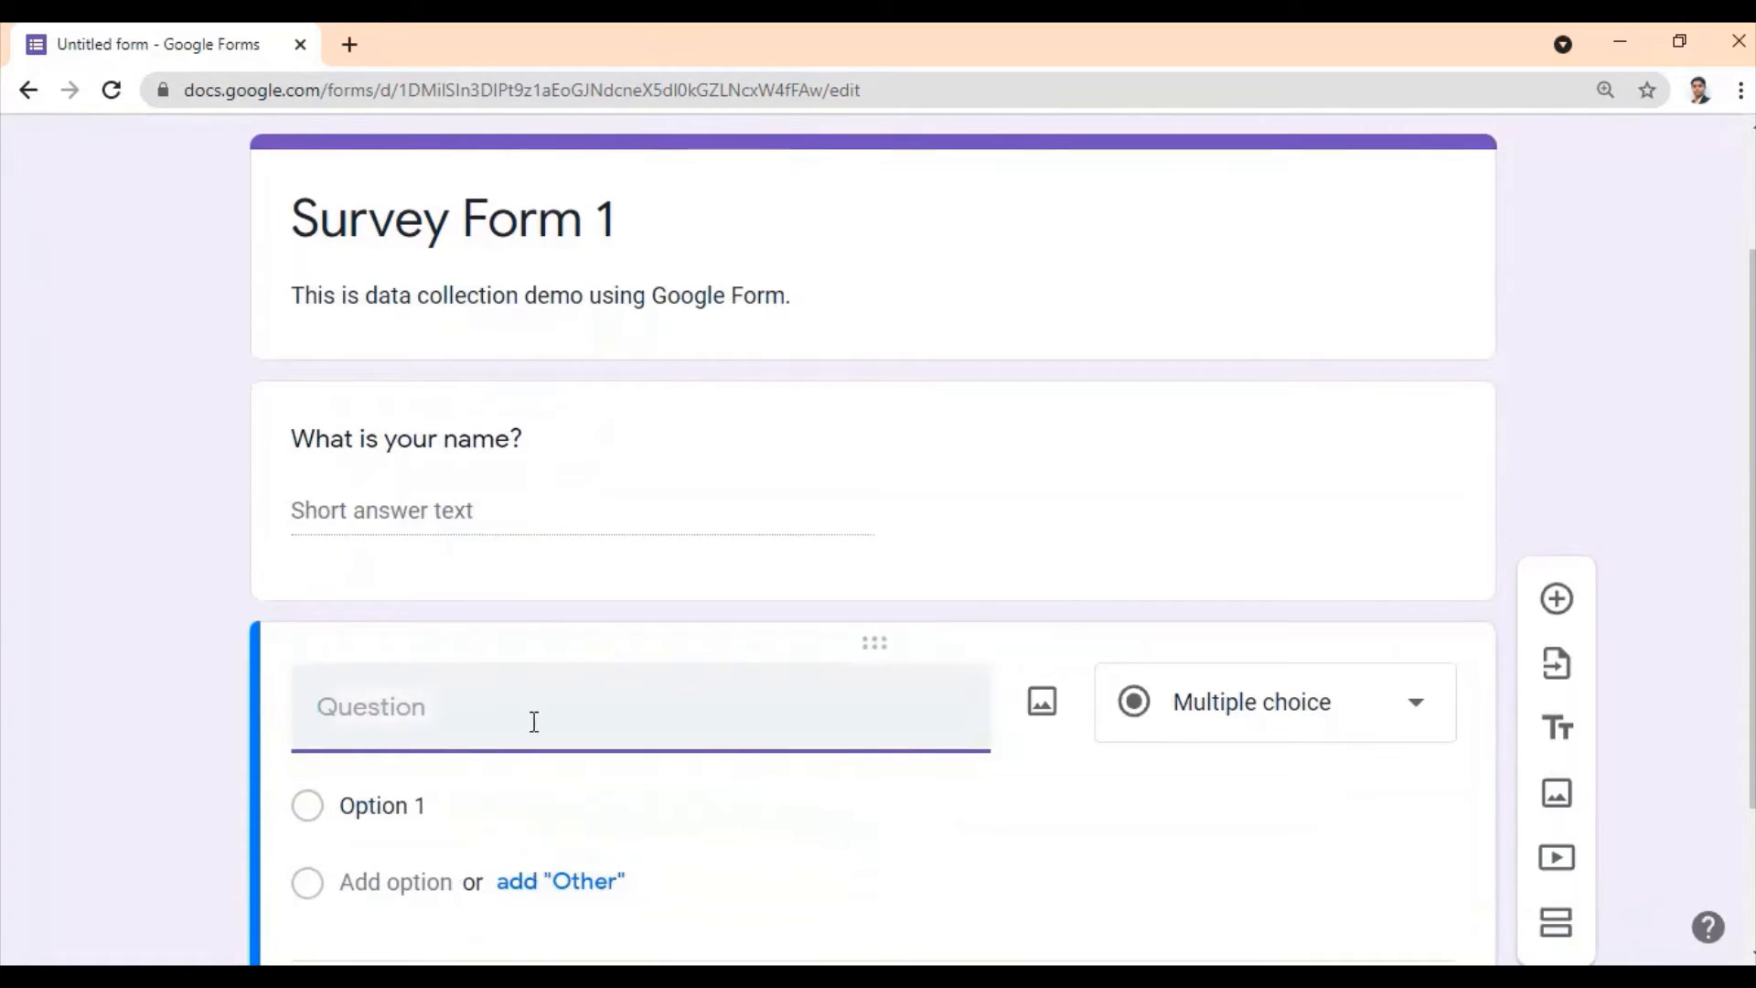
type("Select your Gender")
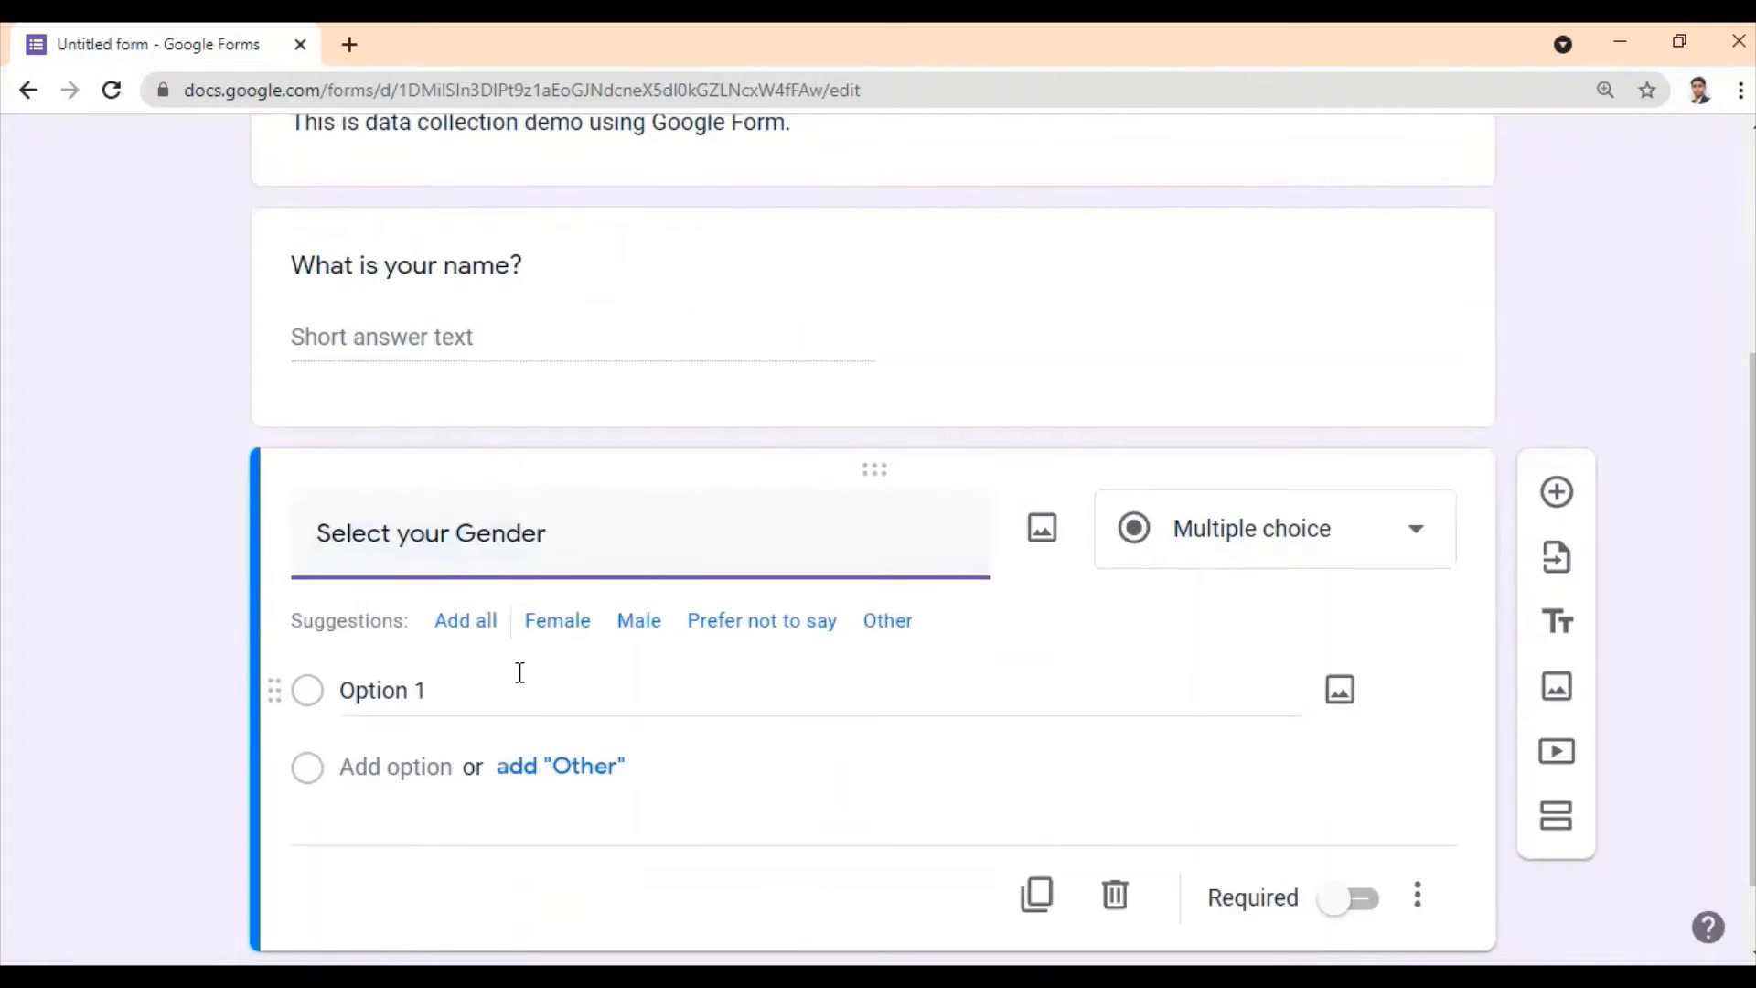
Step: Add the suggested answer options Male, Female and Prefer not to say to the gender question
left_click(638, 621)
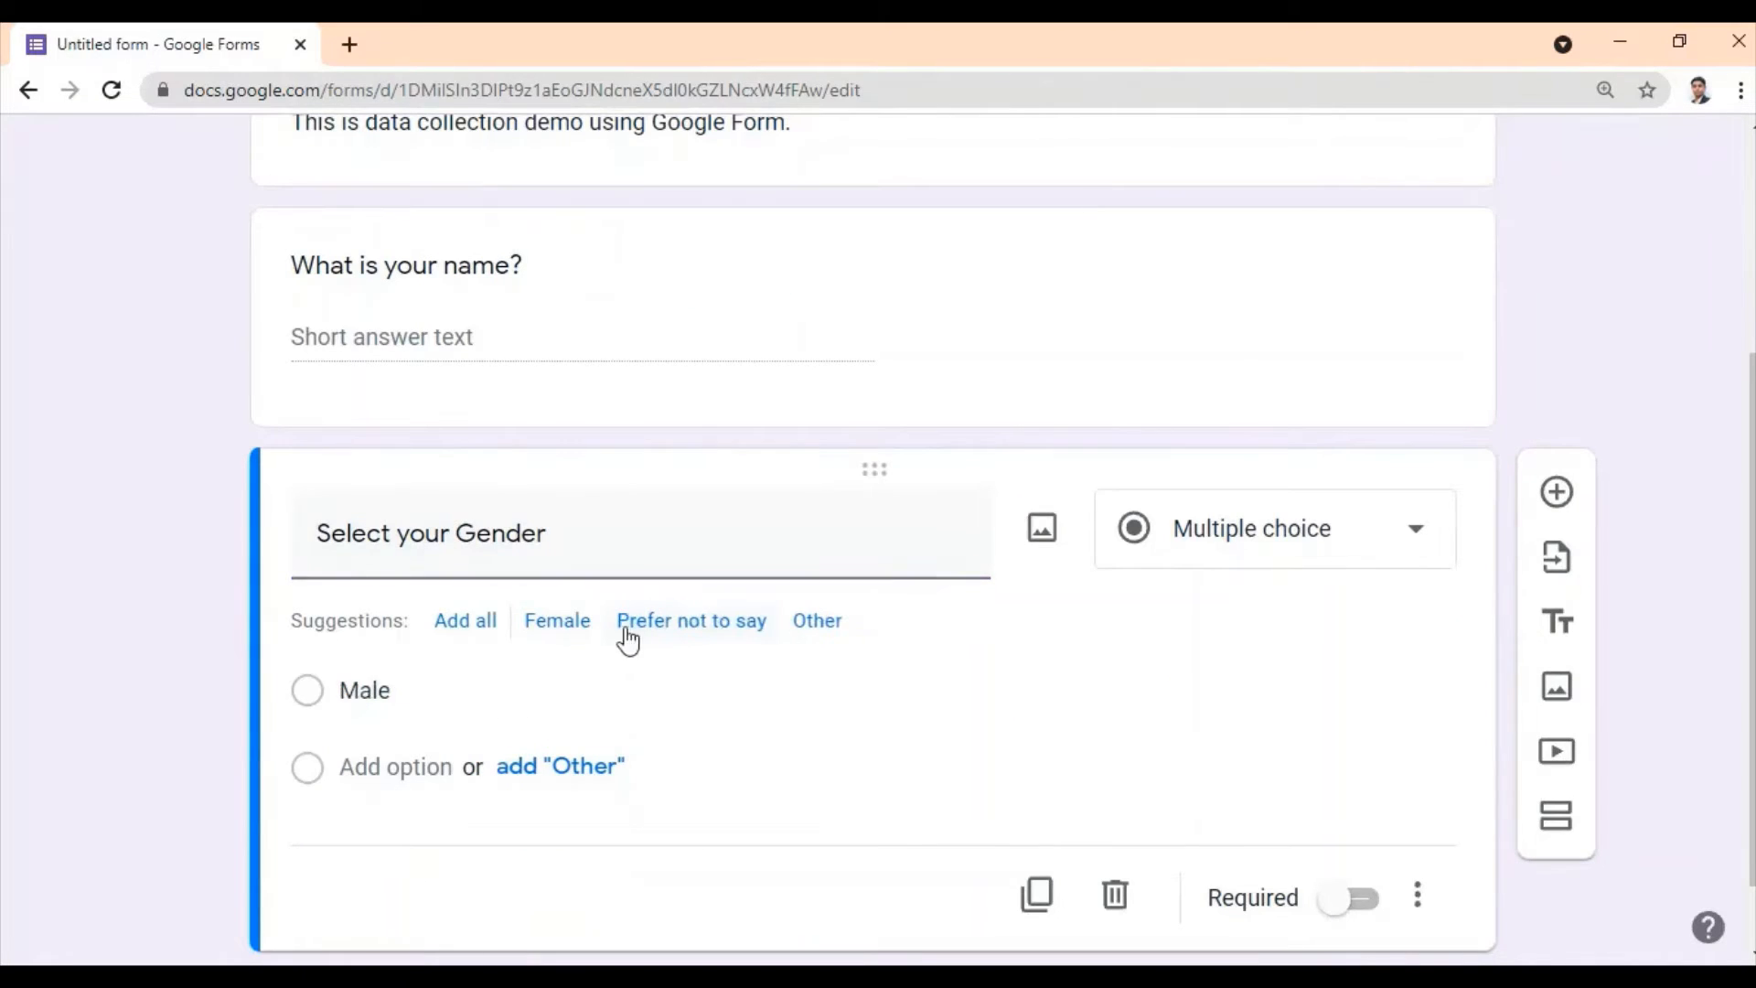
left_click(554, 625)
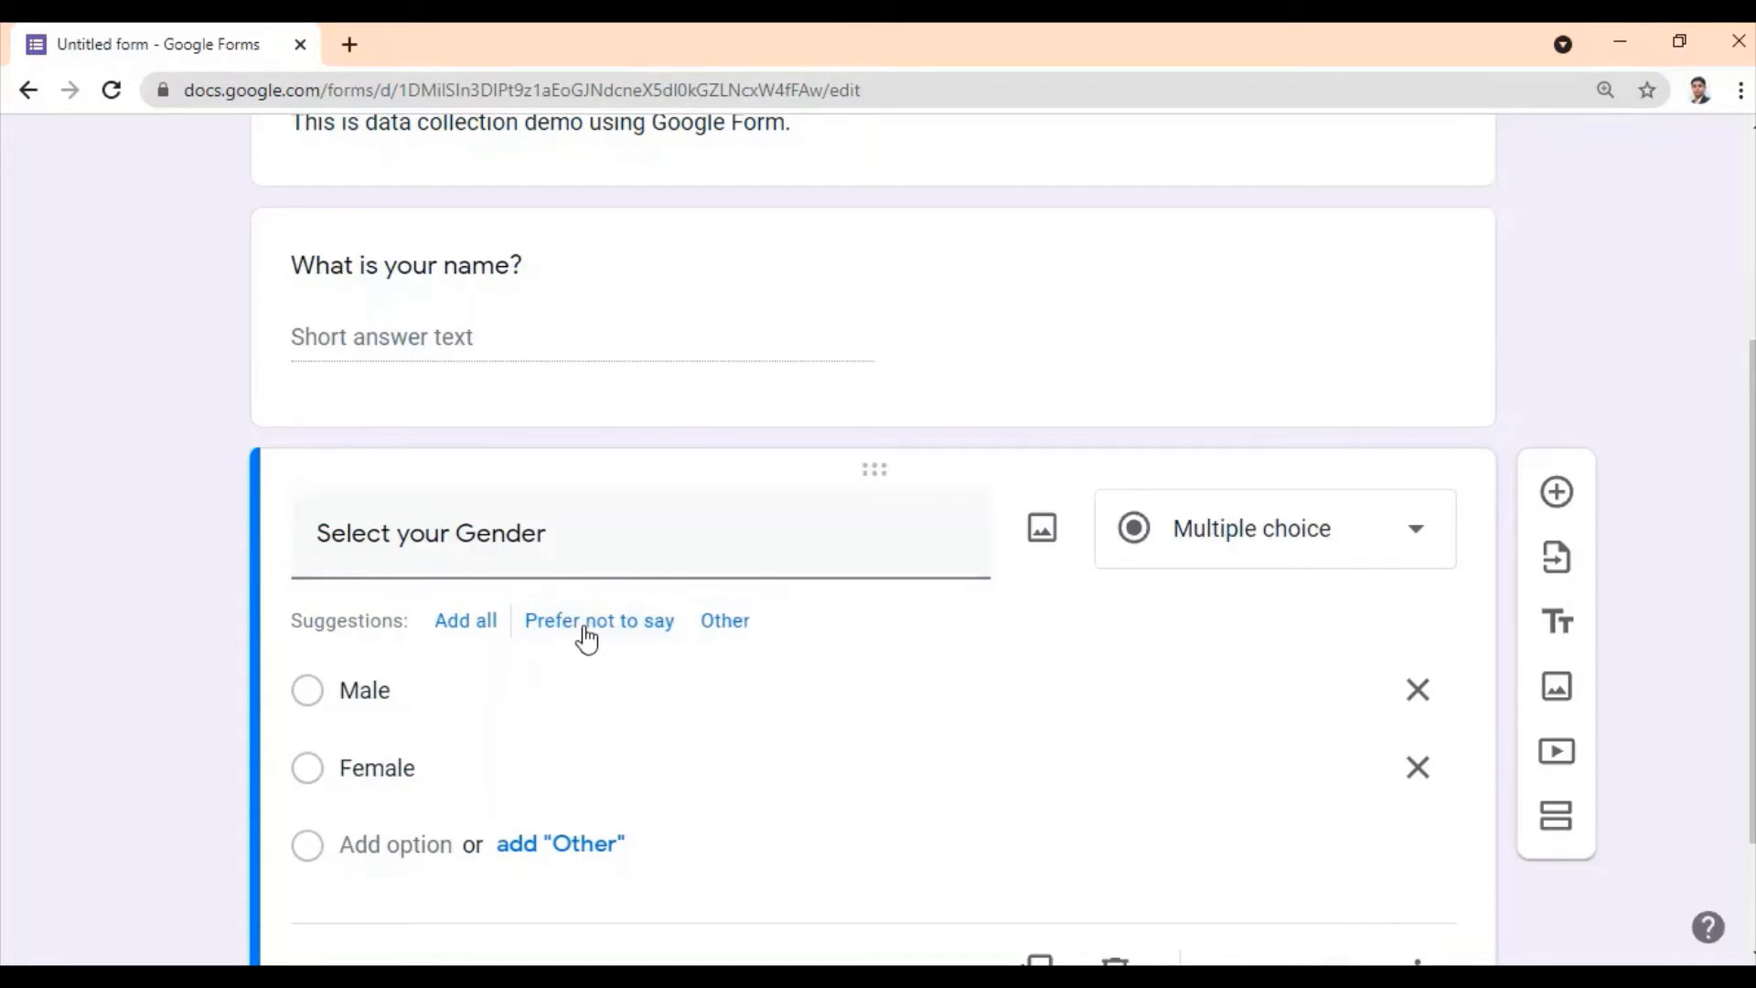
left_click(585, 622)
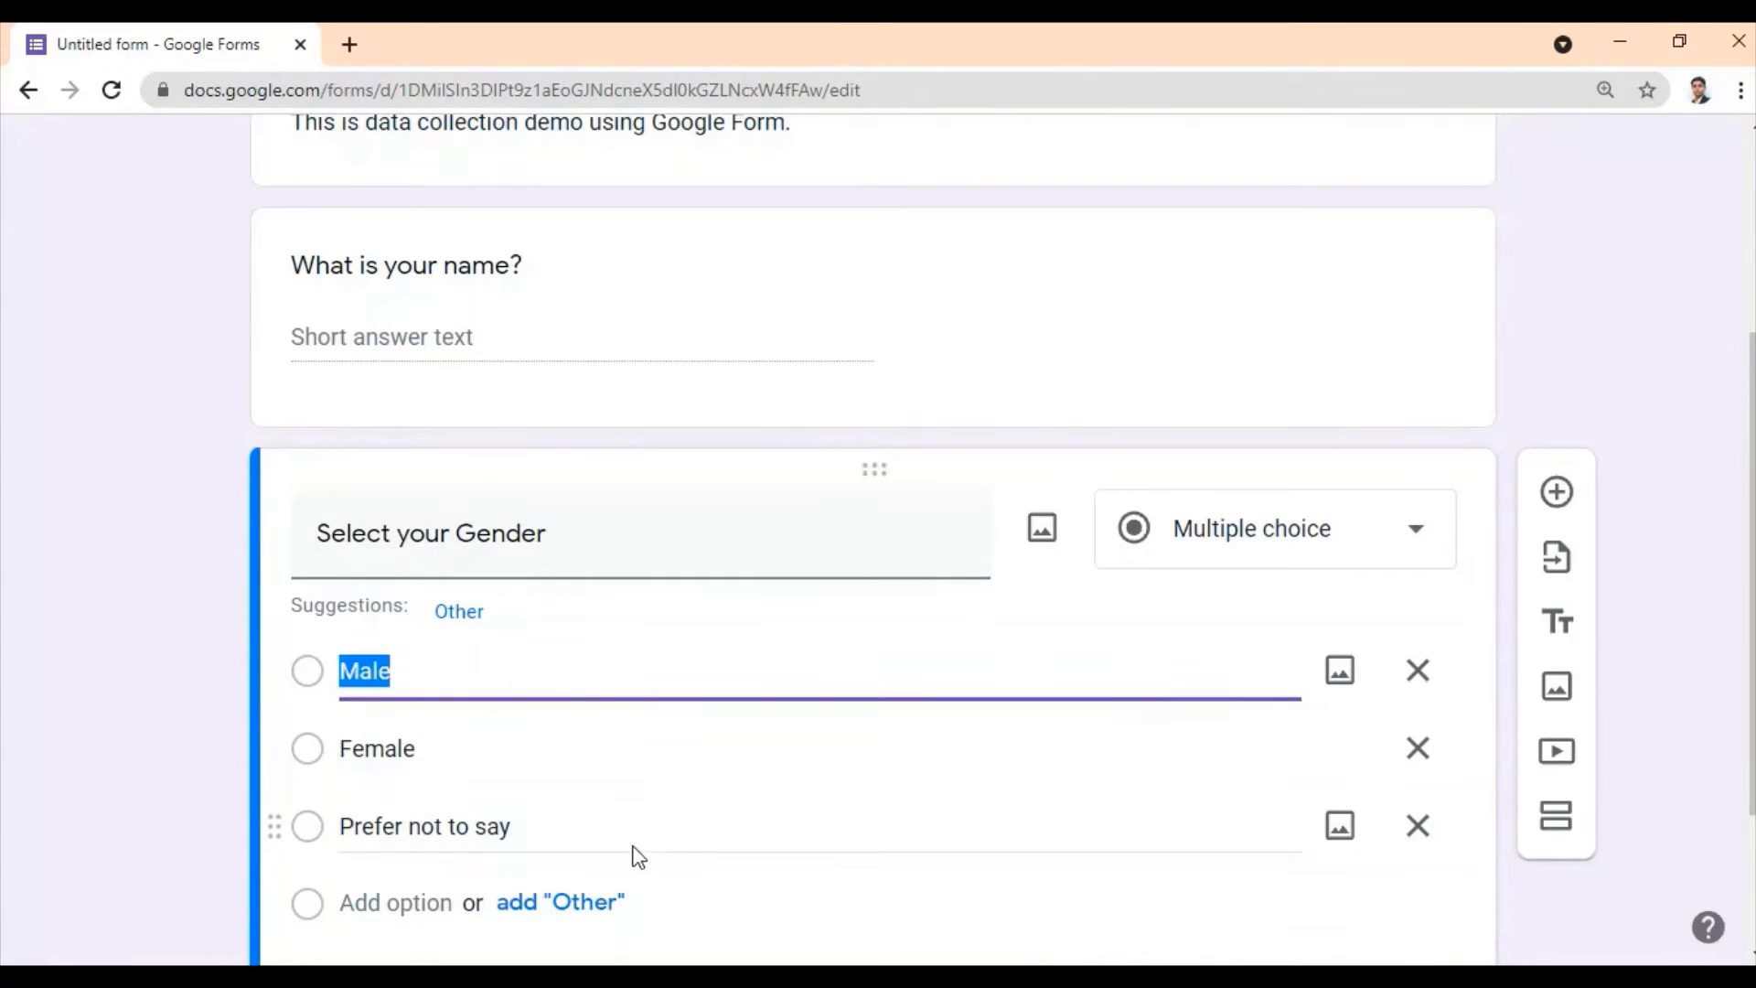
left_click(254, 731)
Step: Preview the form and submit a test response with the respondent's name filled in and Male selected as gender
scroll(1070, 594, "up", 4)
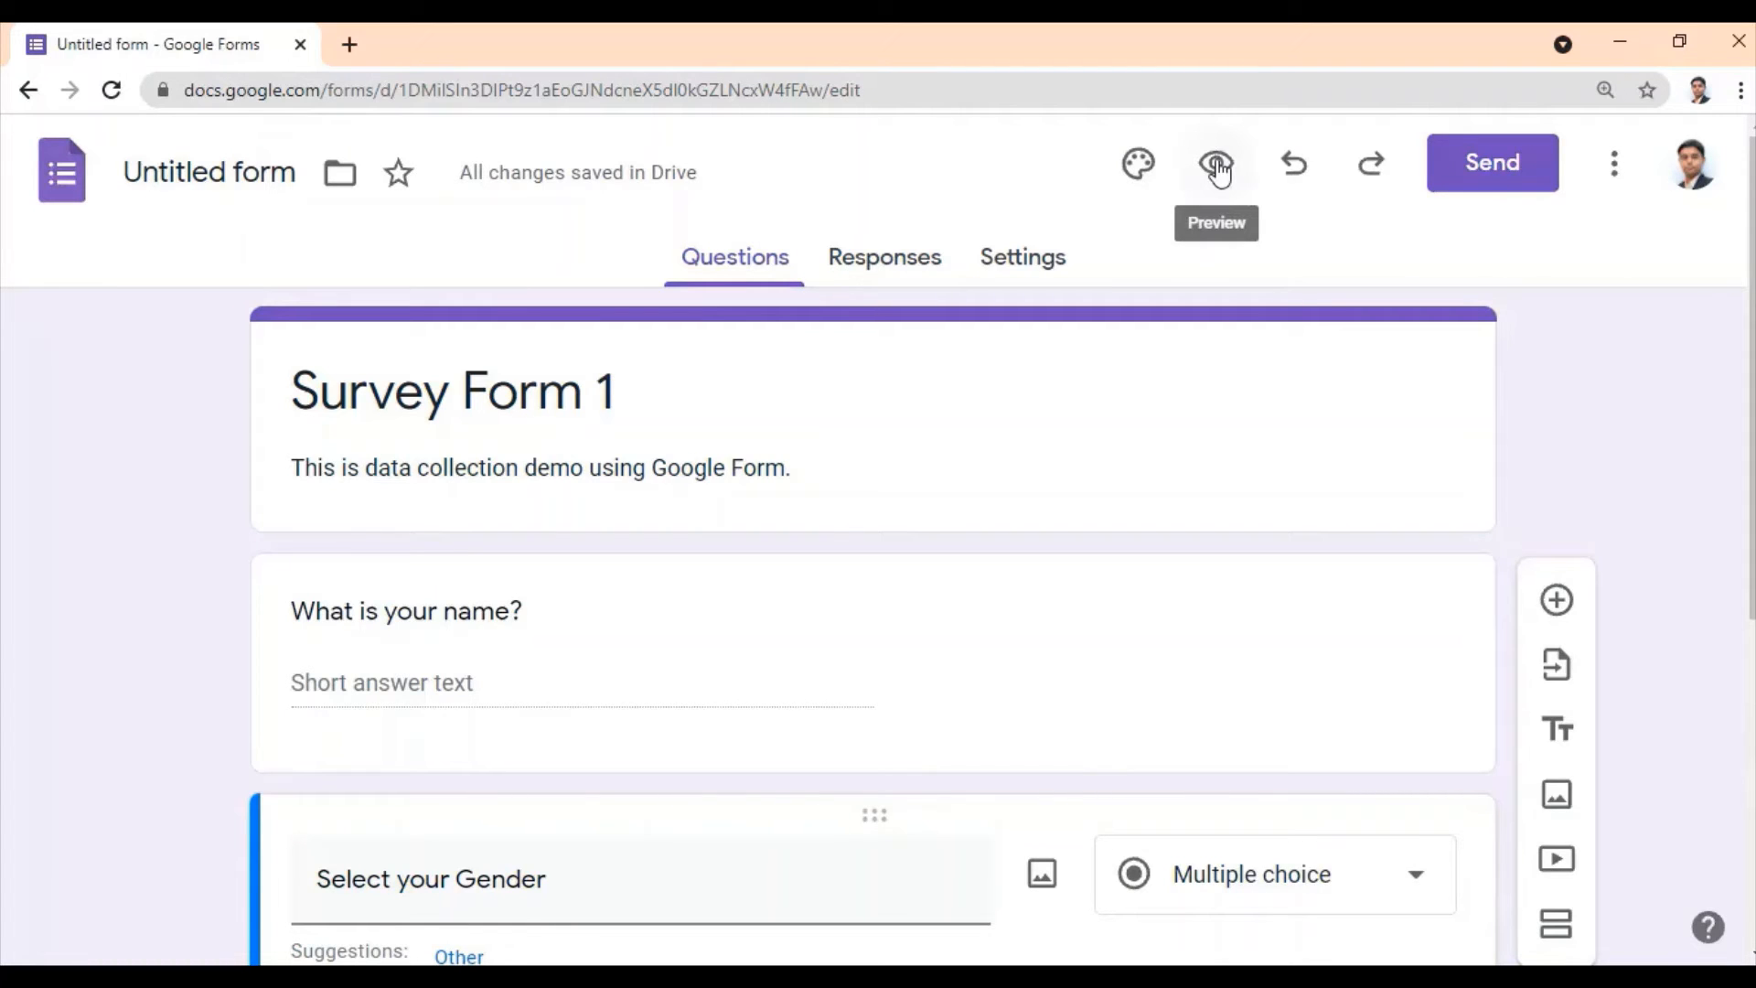
left_click(1216, 163)
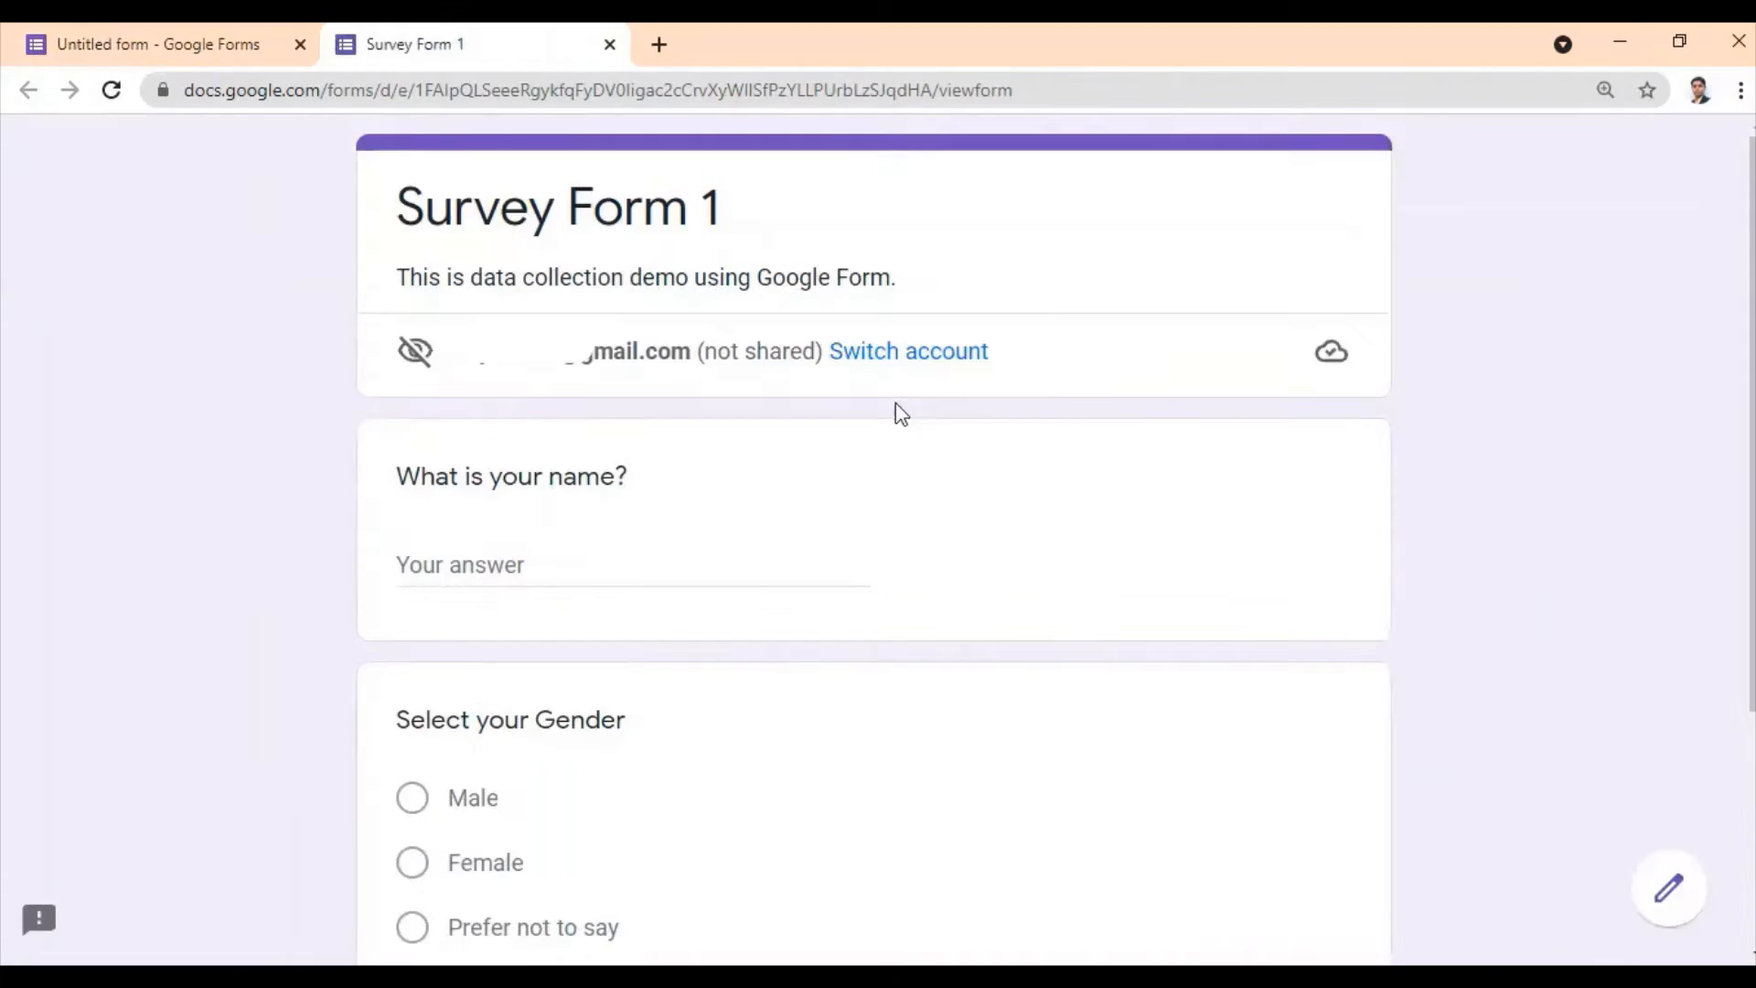
scroll(562, 313, "down", 3)
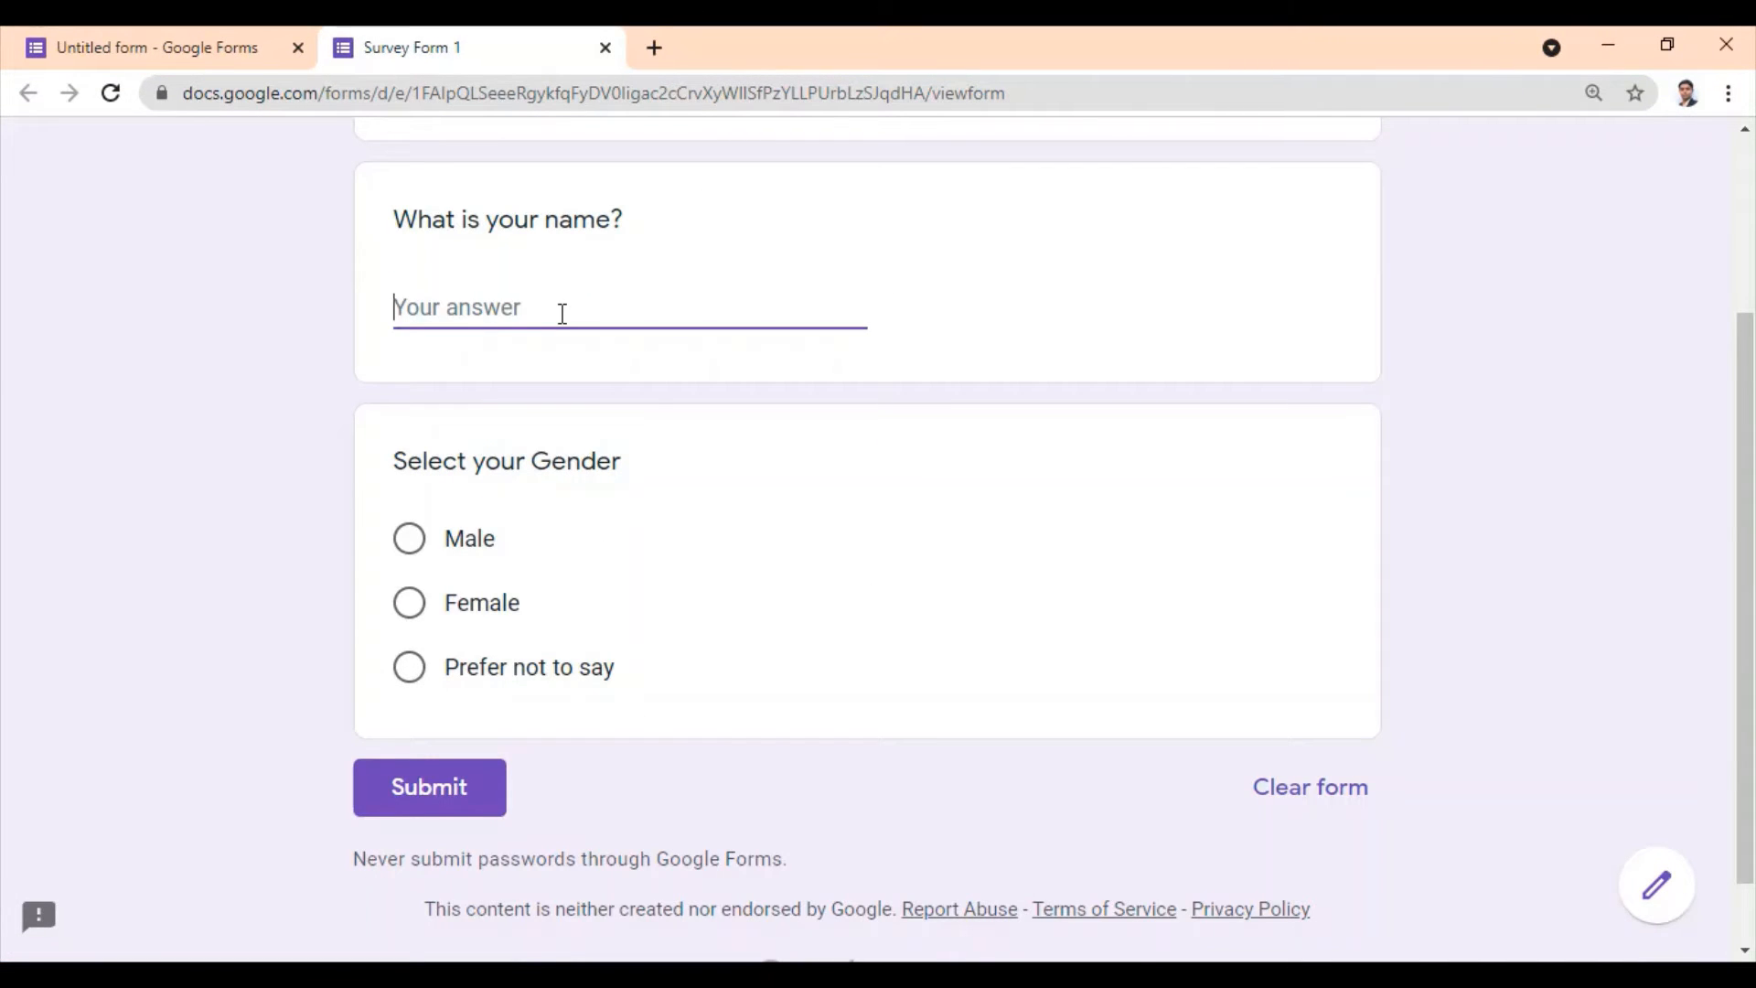
type("K Patel")
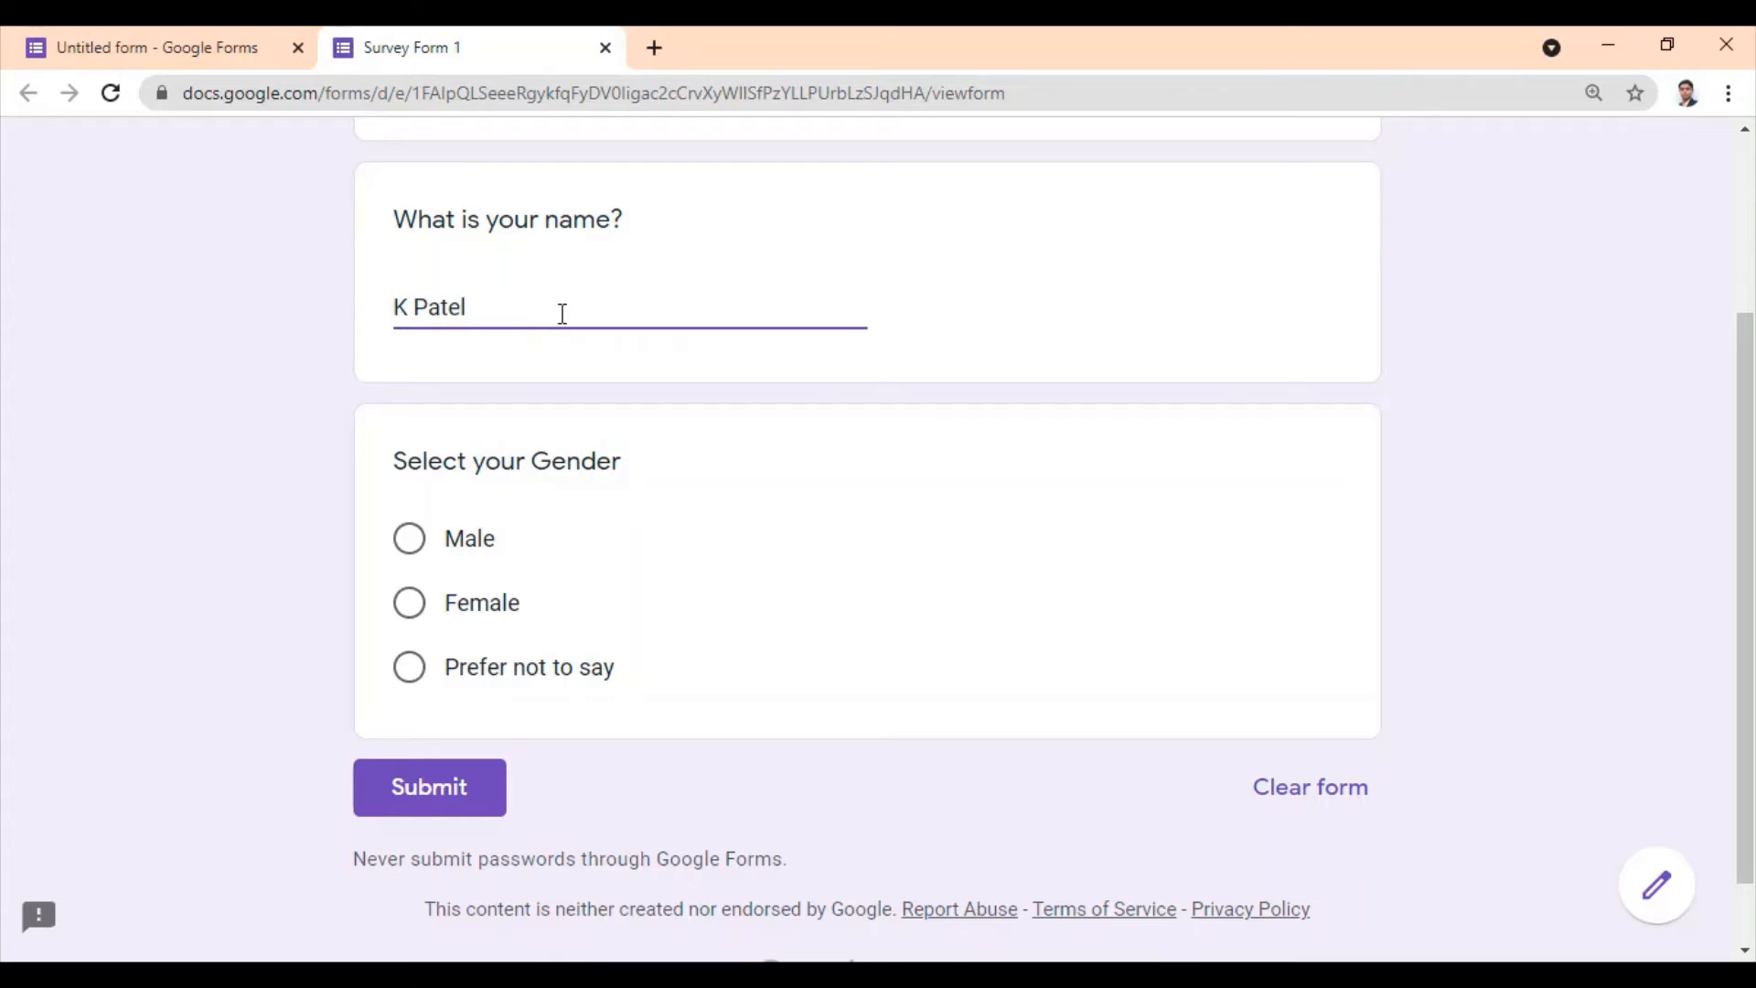
left_click(451, 547)
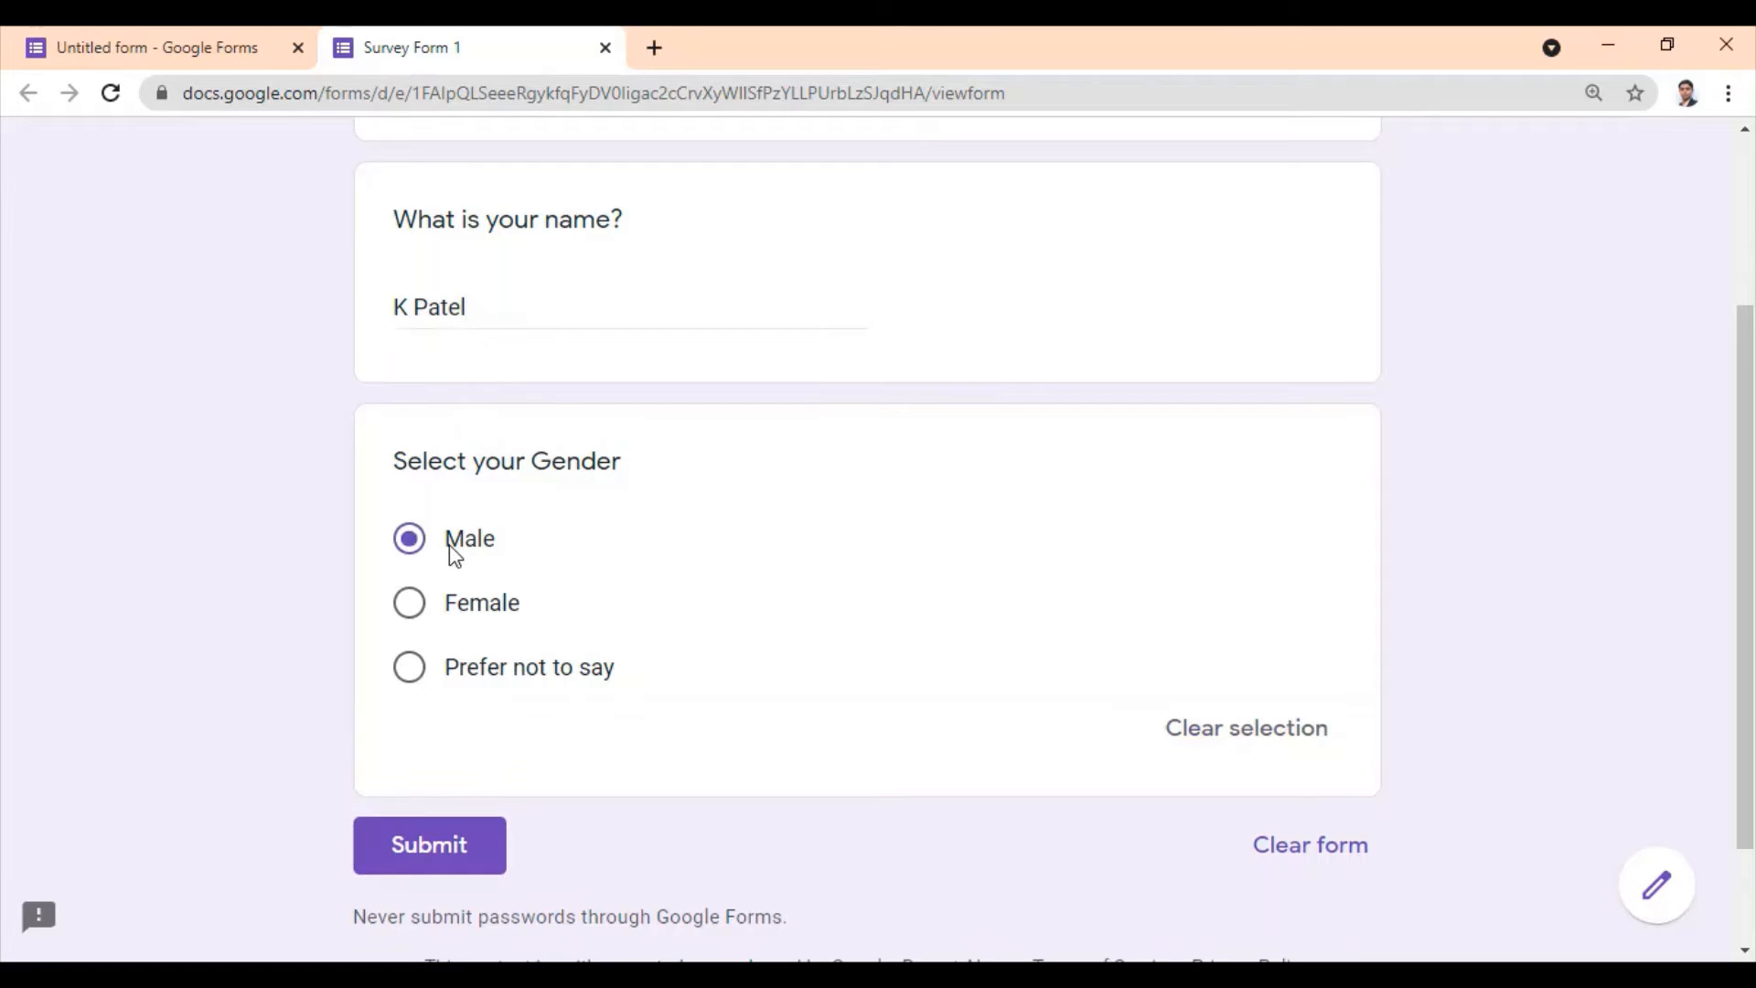
left_click(437, 847)
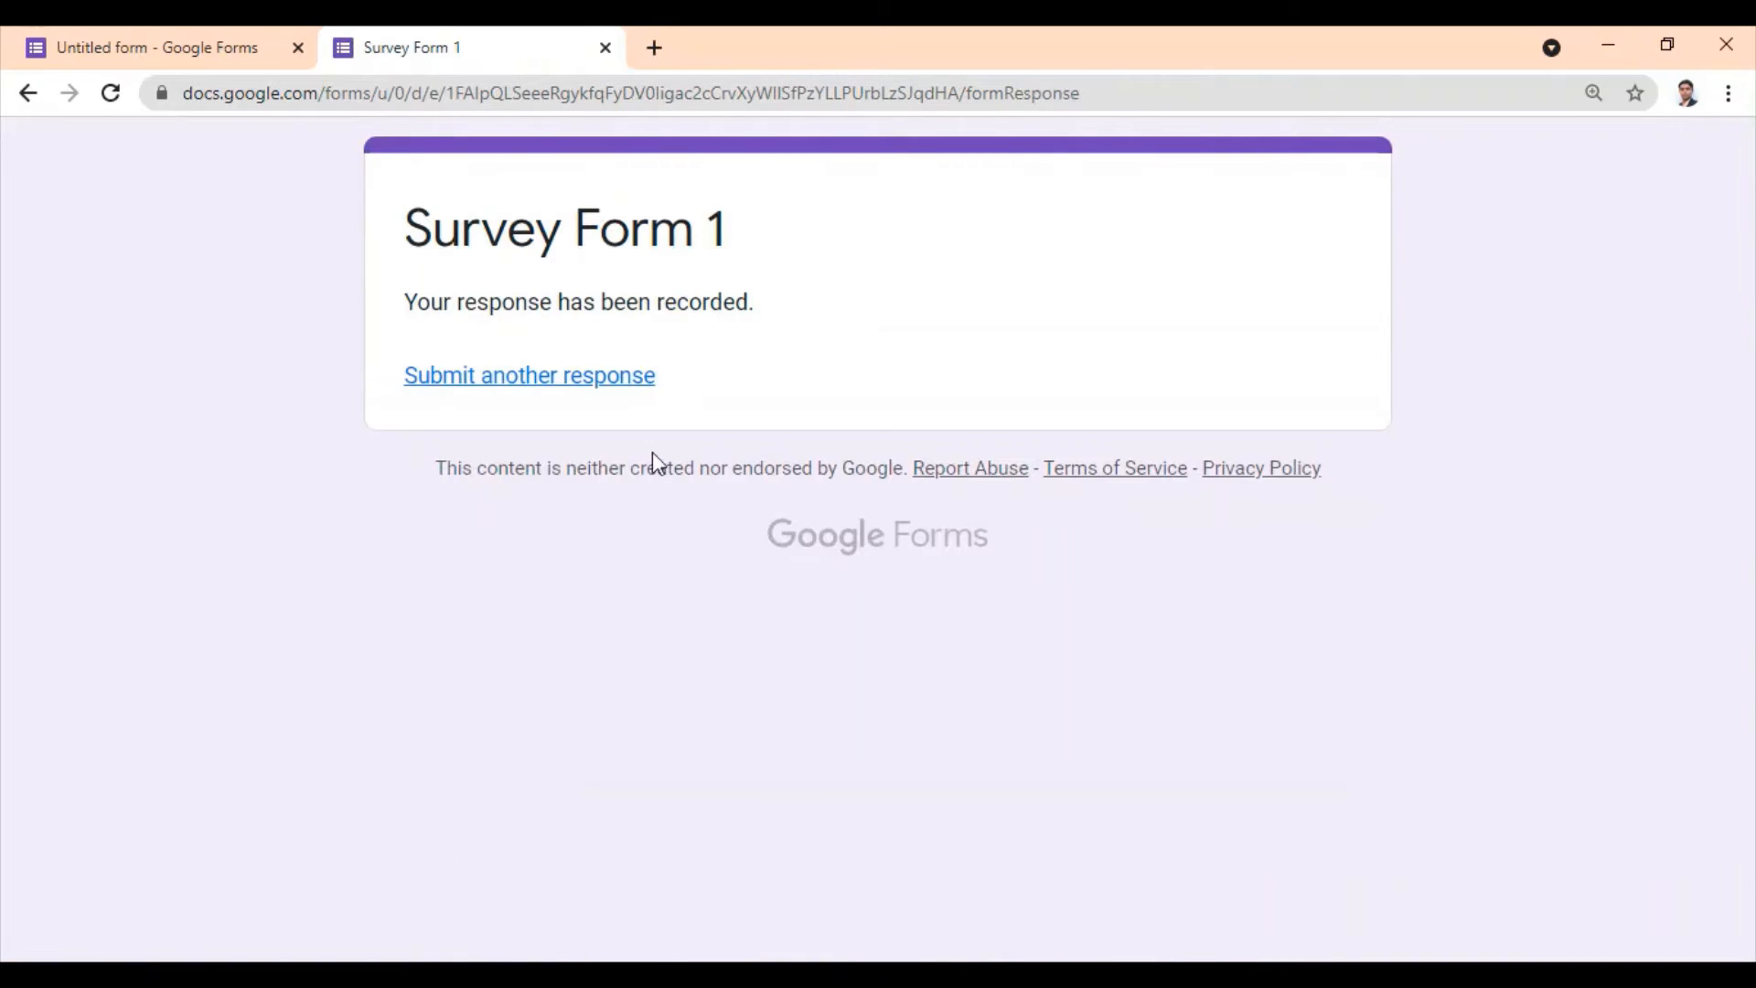
Step: Return to the form editor and check the summary of the submitted response
left_click(155, 59)
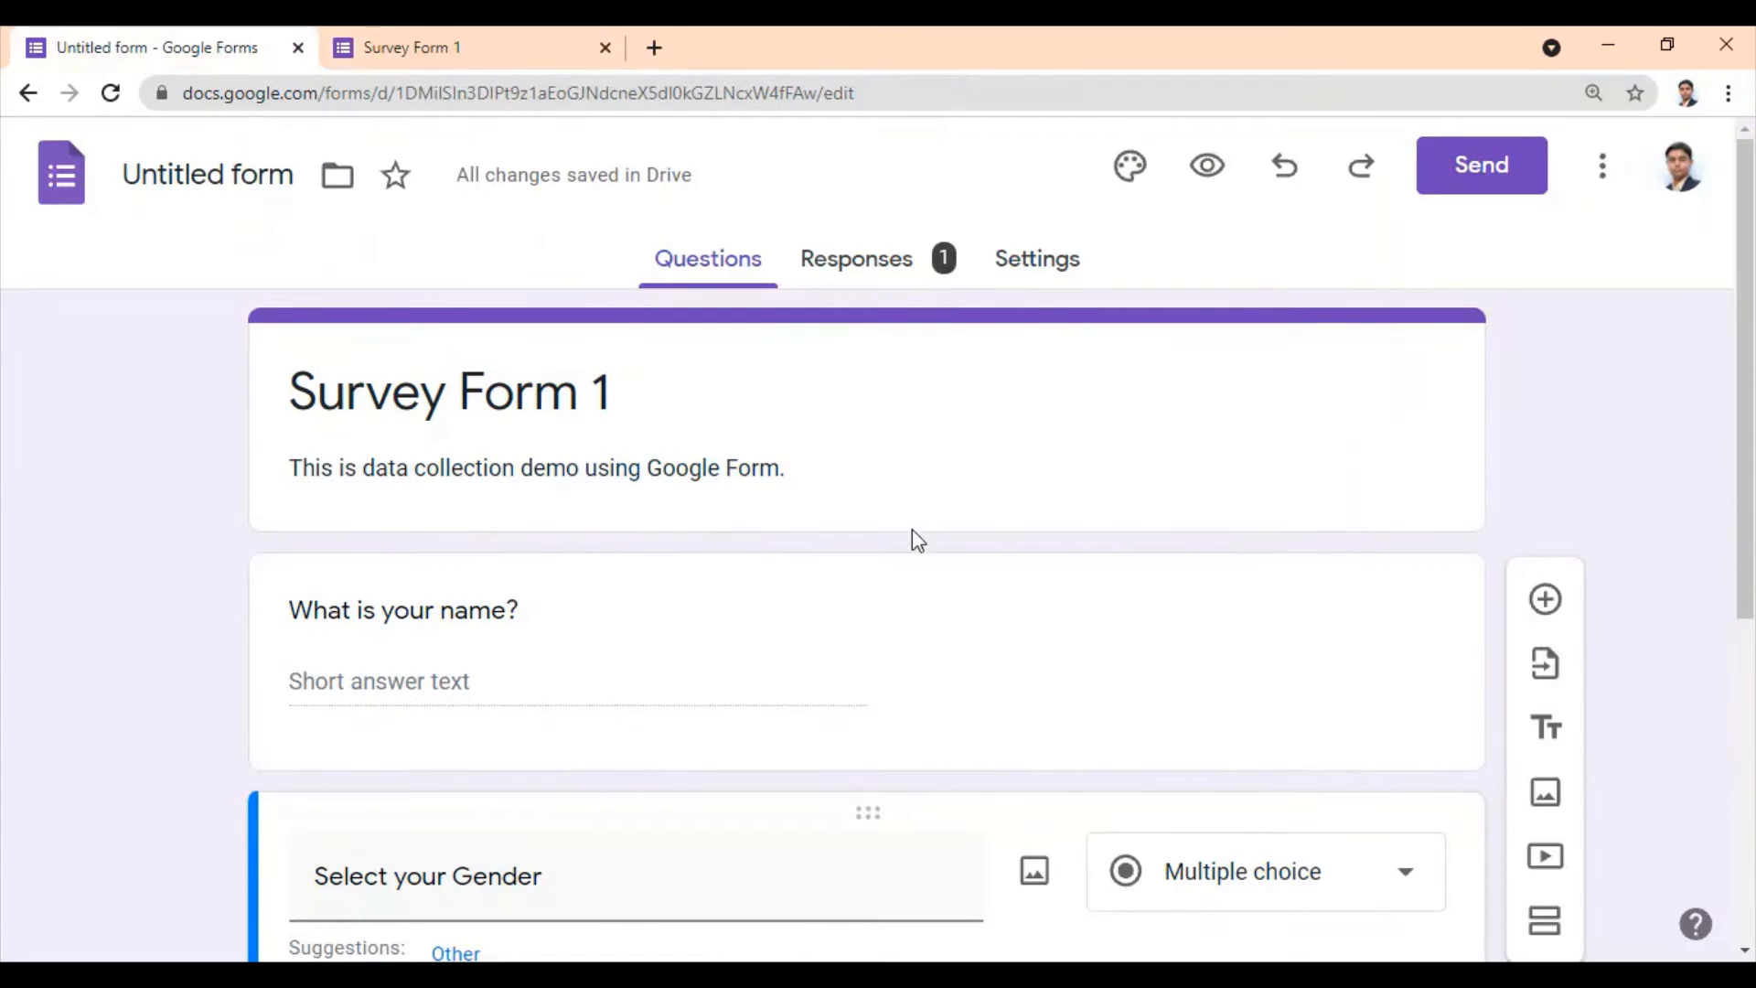
left_click(848, 274)
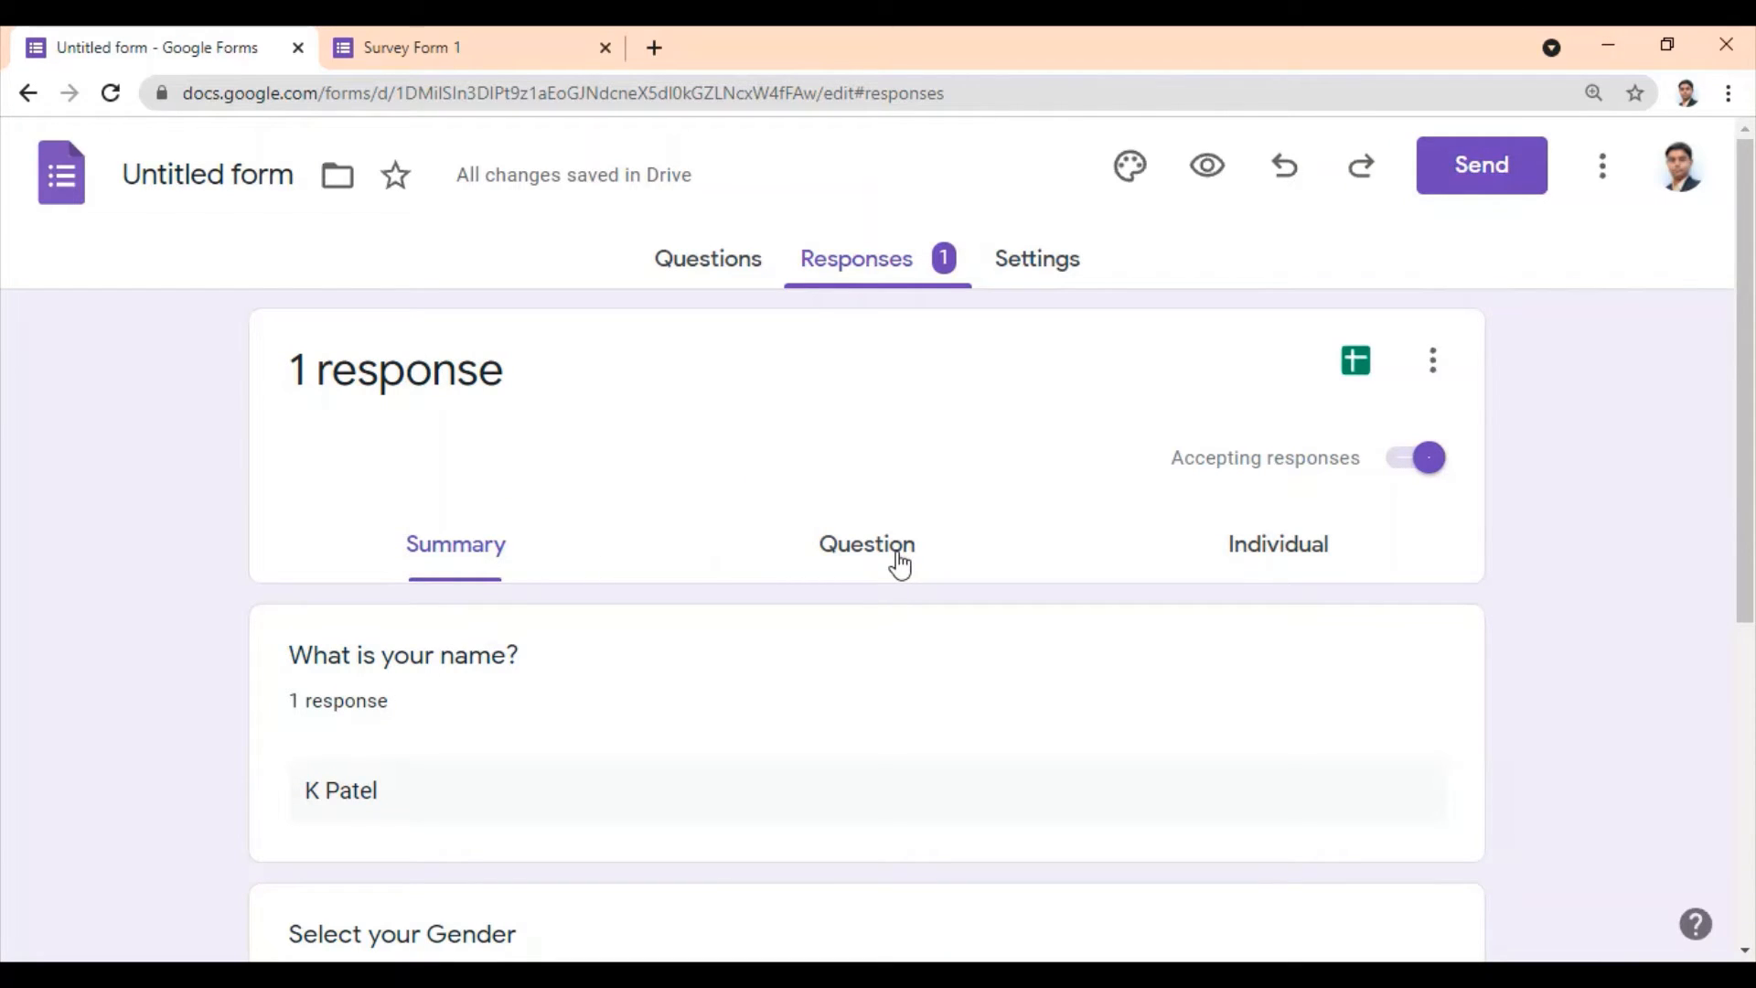
left_click(716, 278)
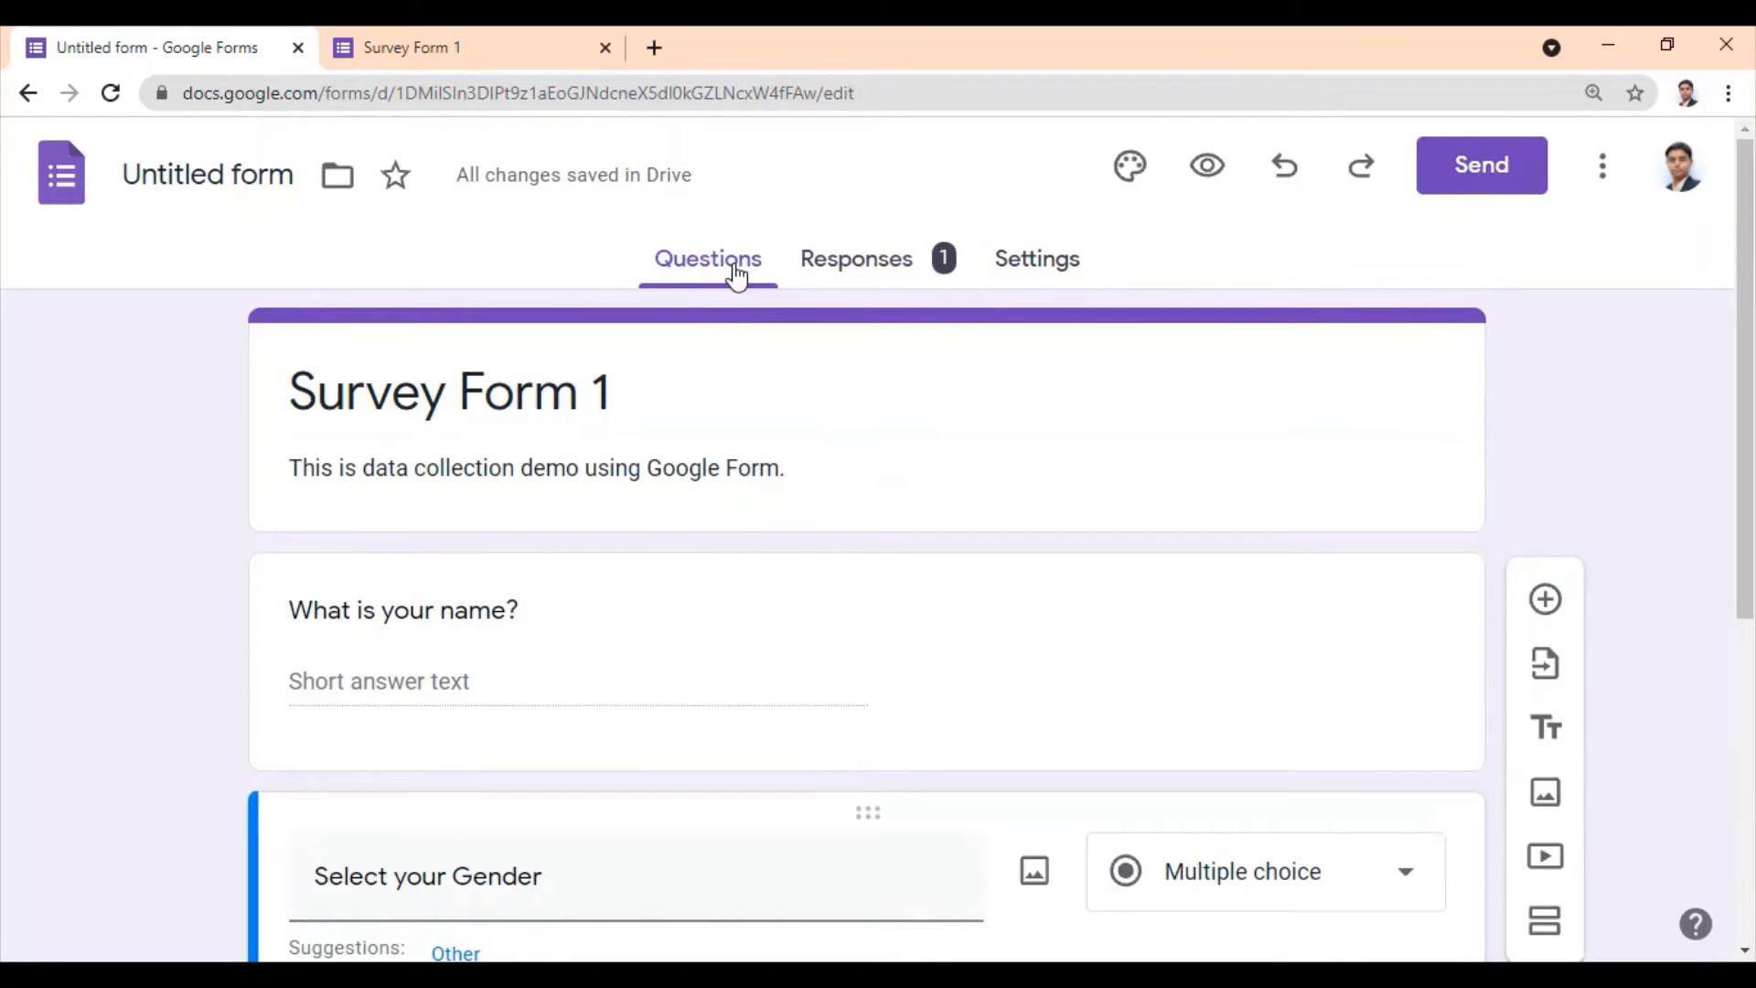
Step: Add a third question below the gender question with the text "Address" and the Paragraph type
scroll(951, 590, "down", 4)
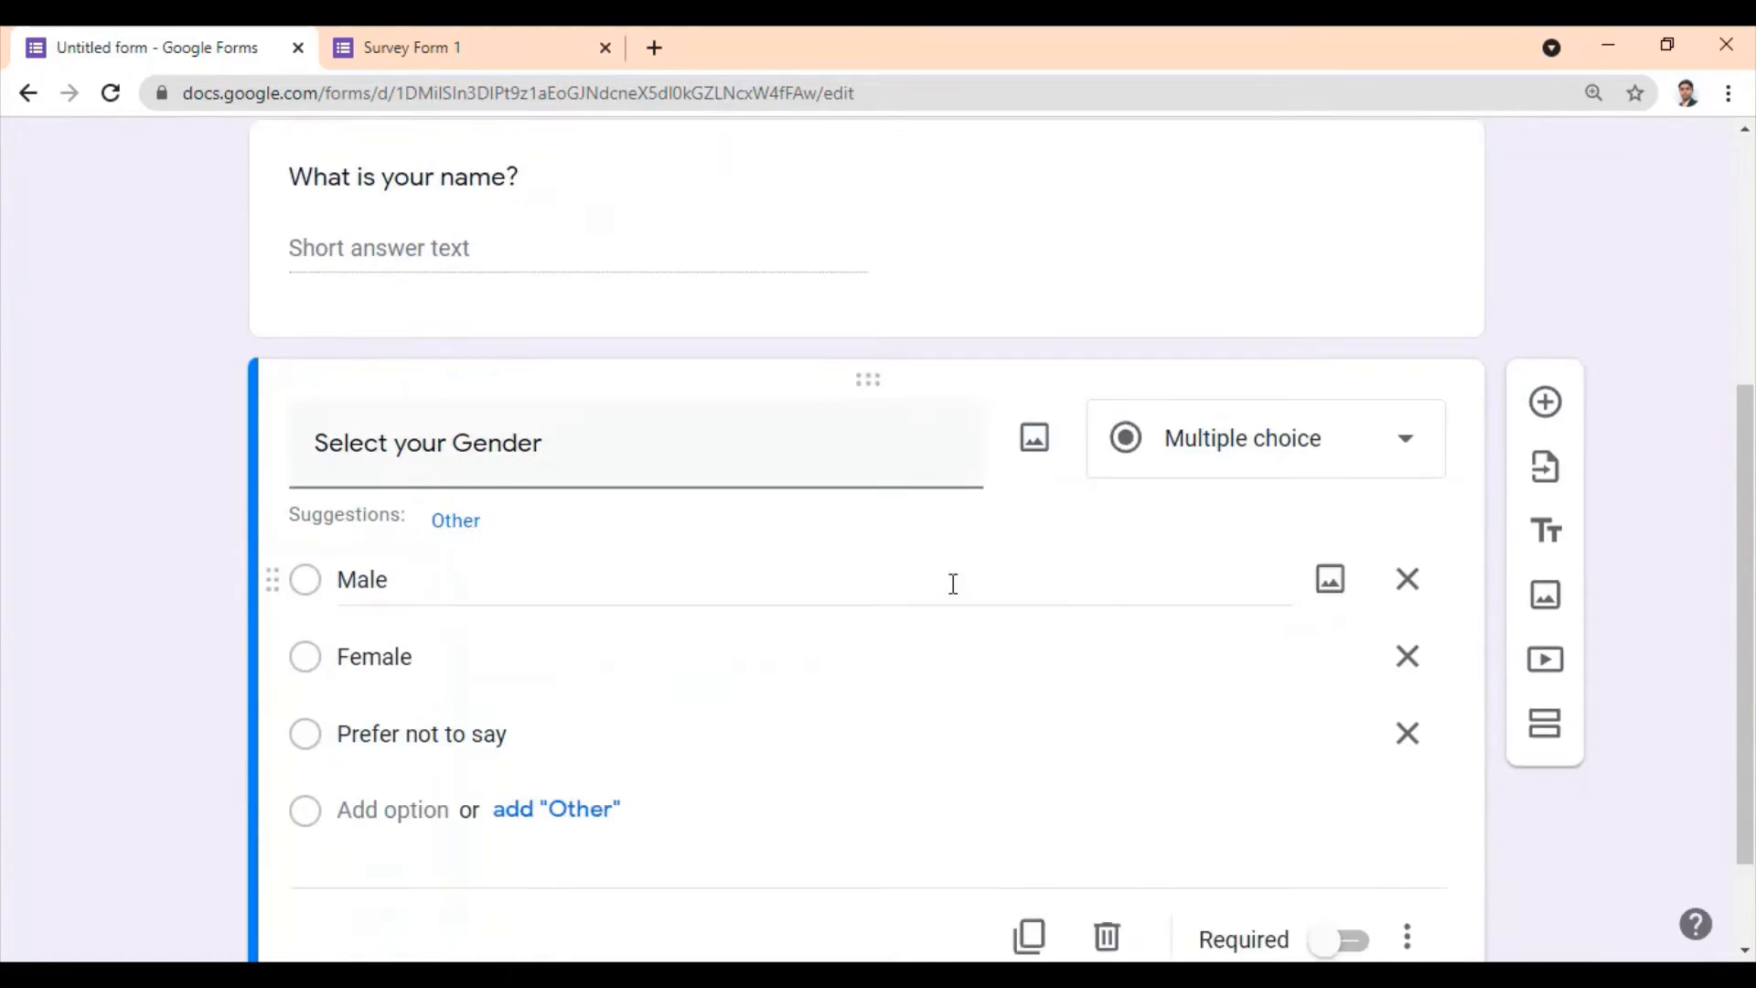
scroll(942, 676, "down", 2)
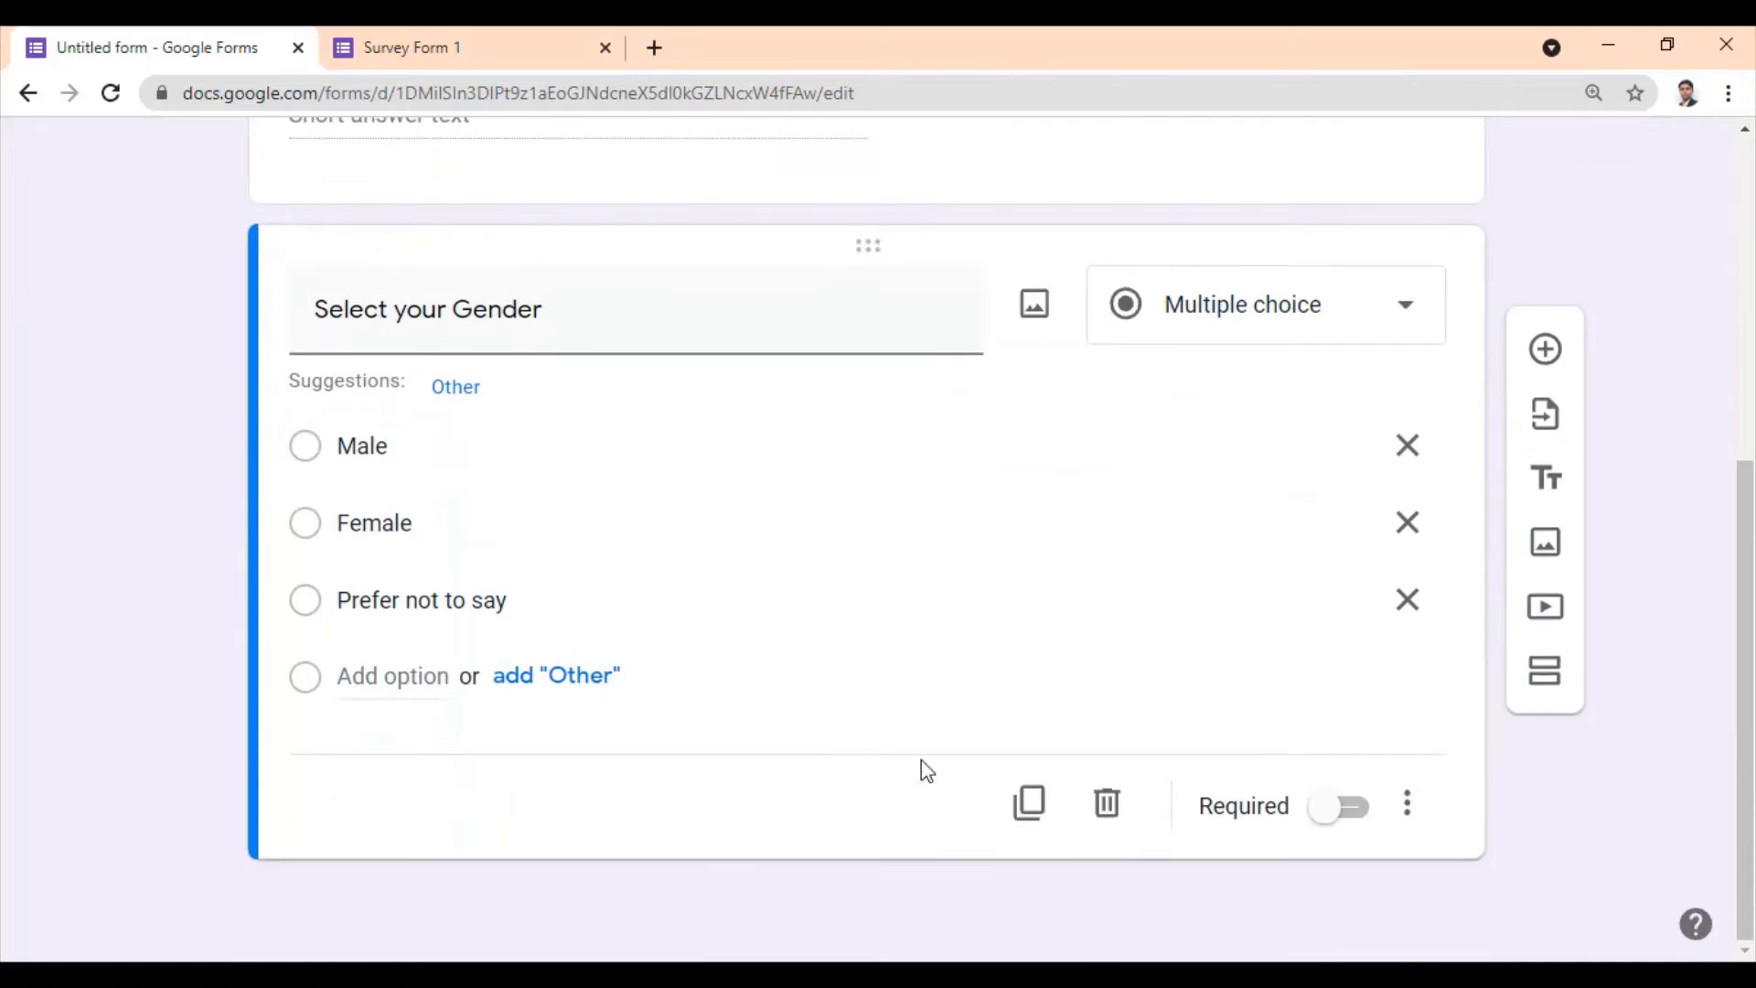
left_click(1542, 354)
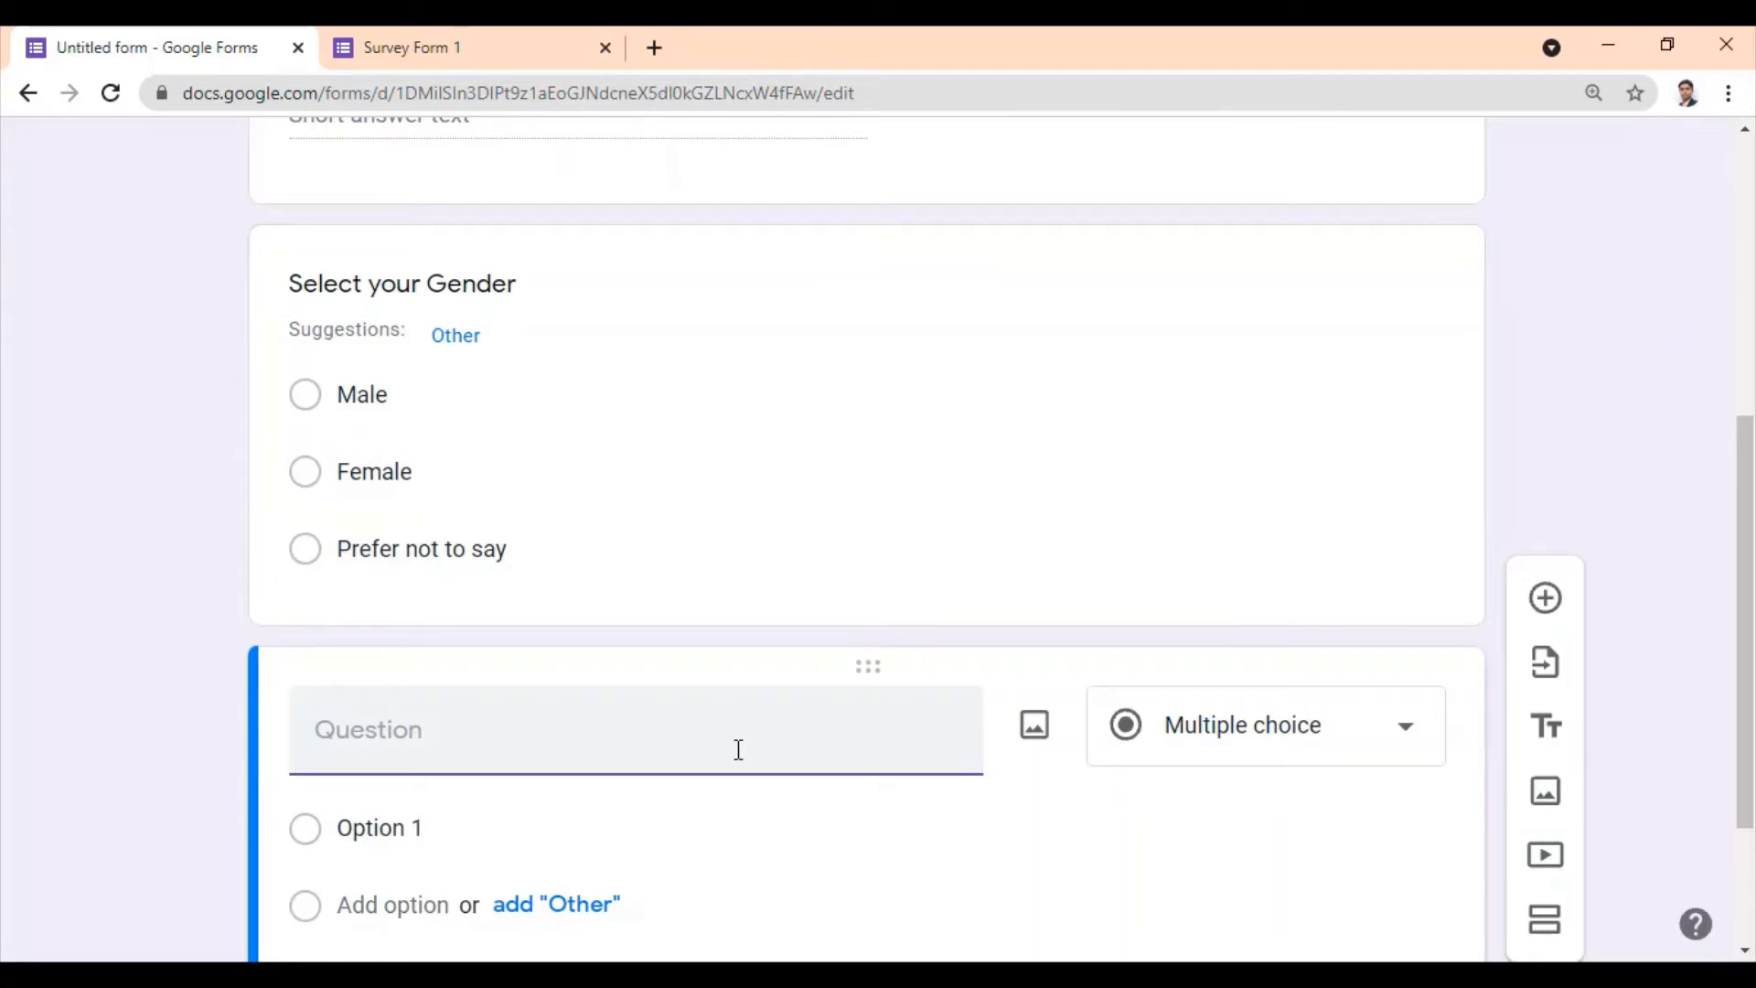
type("Address")
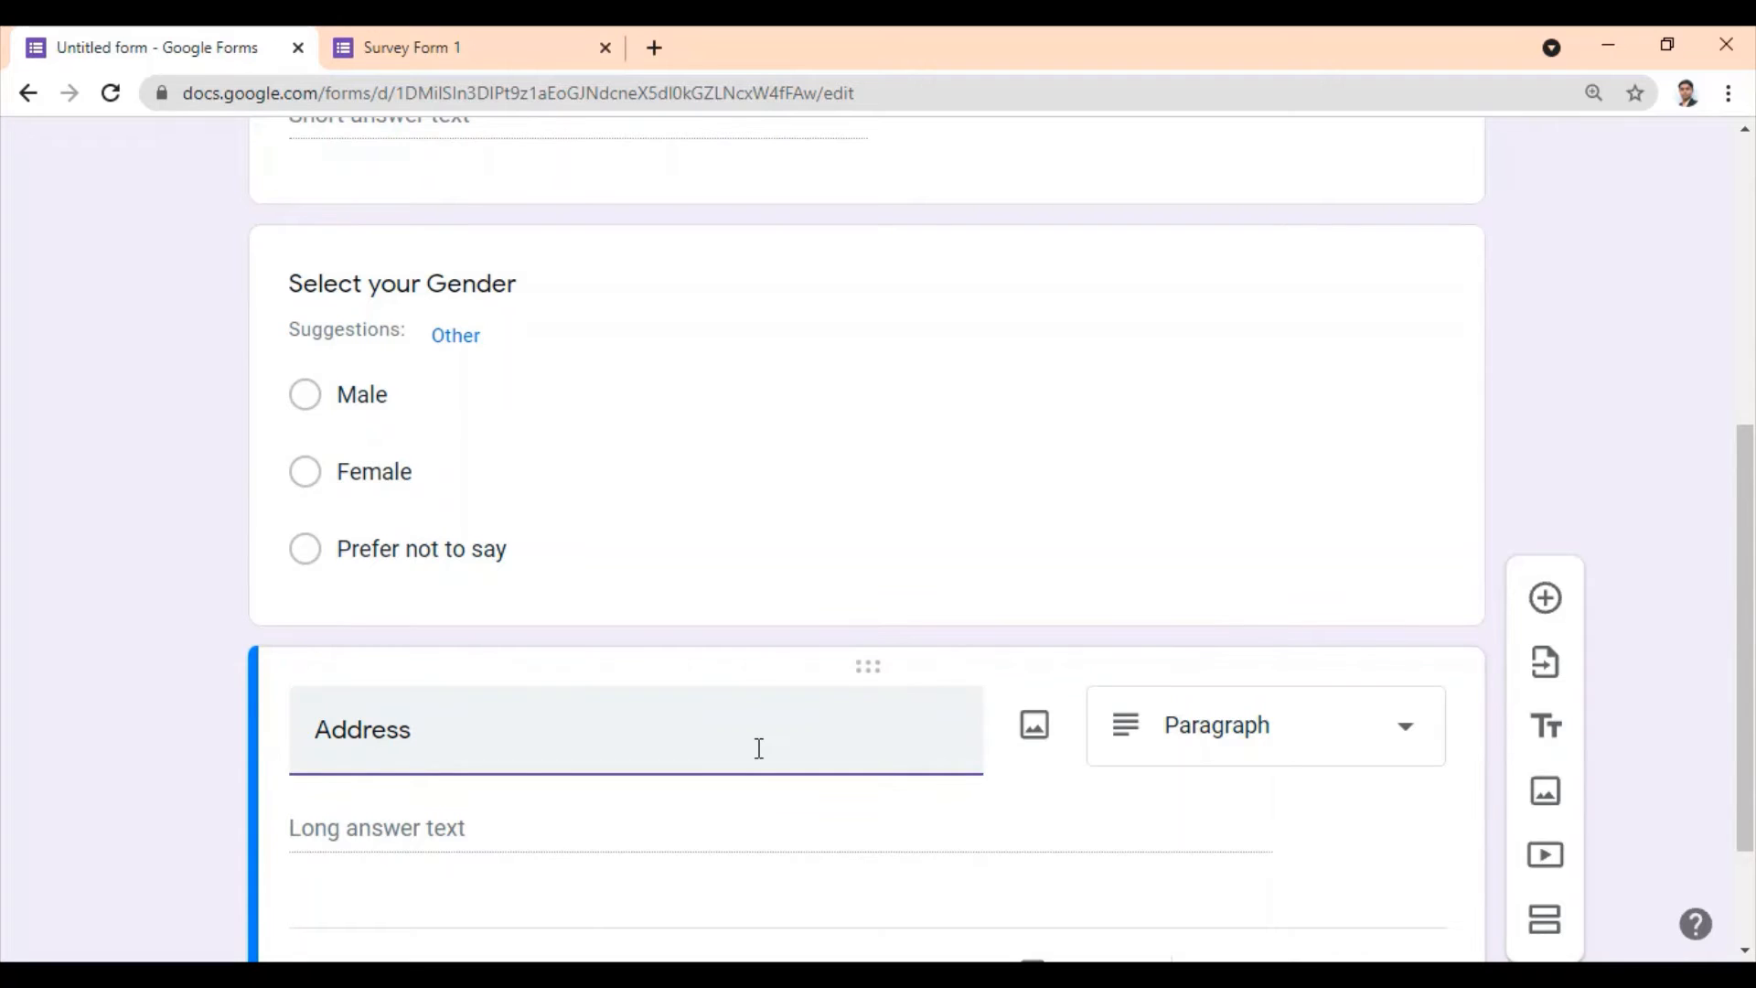
left_click(1242, 745)
left_click(1266, 293)
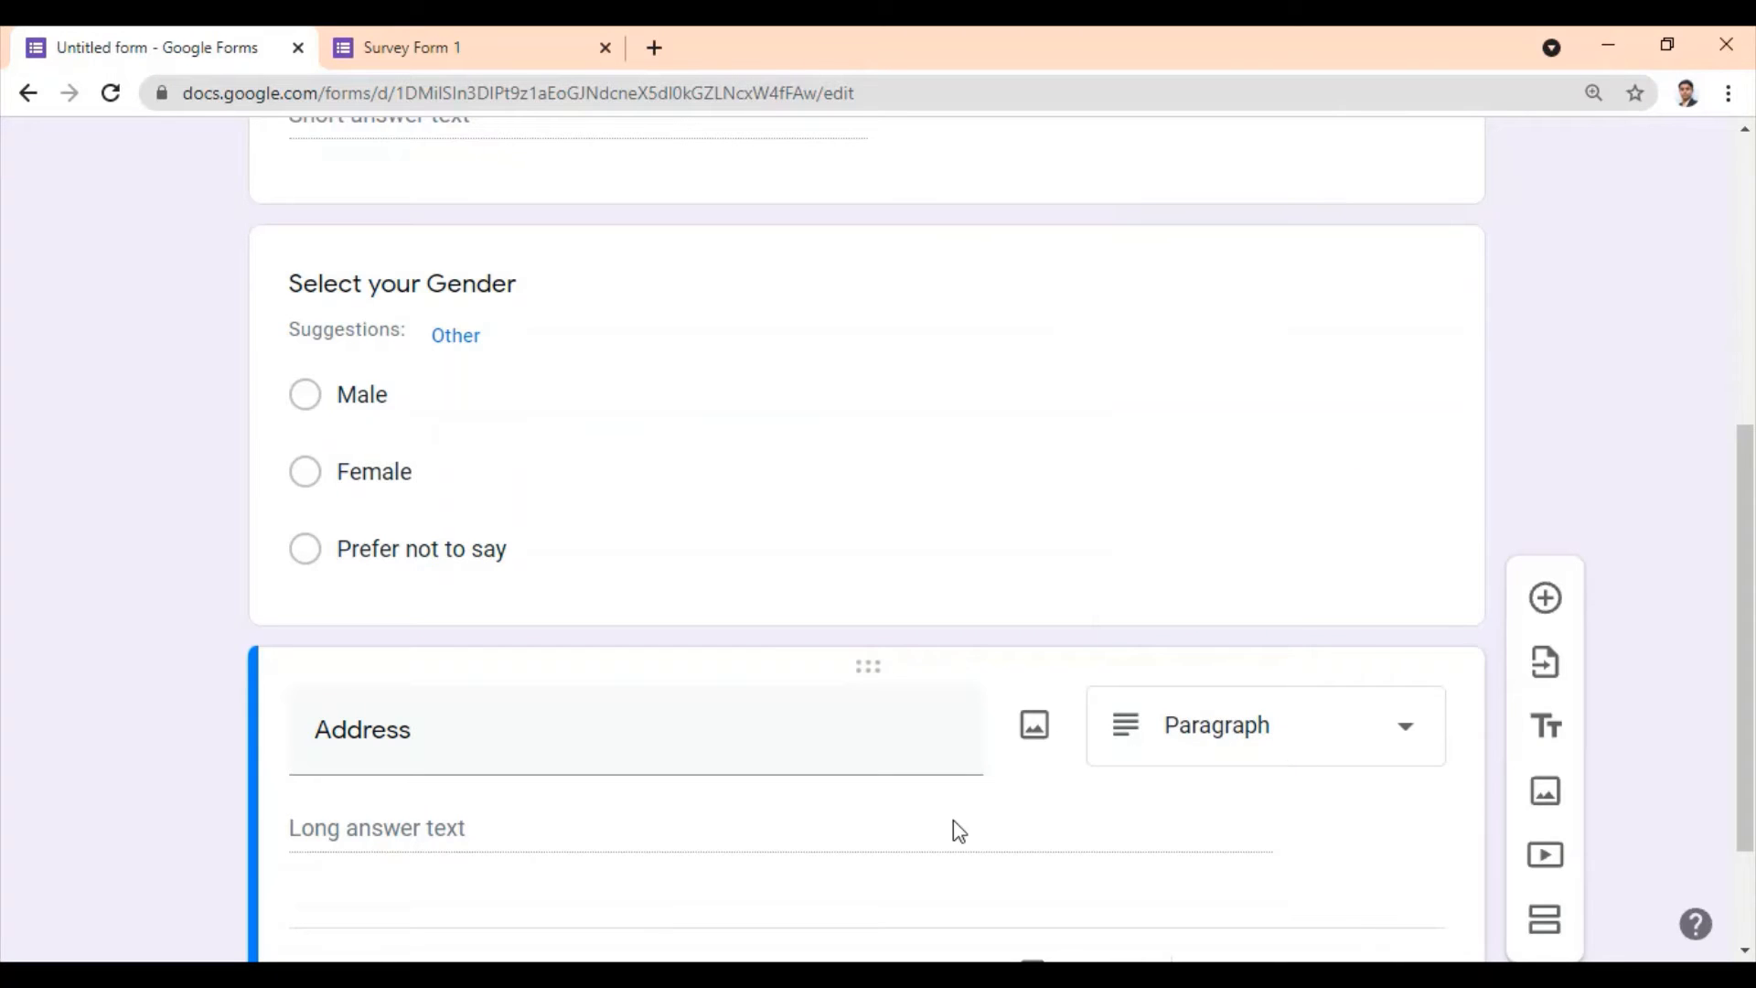
Step: Add a fourth question below the address question with the text "Select your Hobbies"
scroll(953, 820, "down", 2)
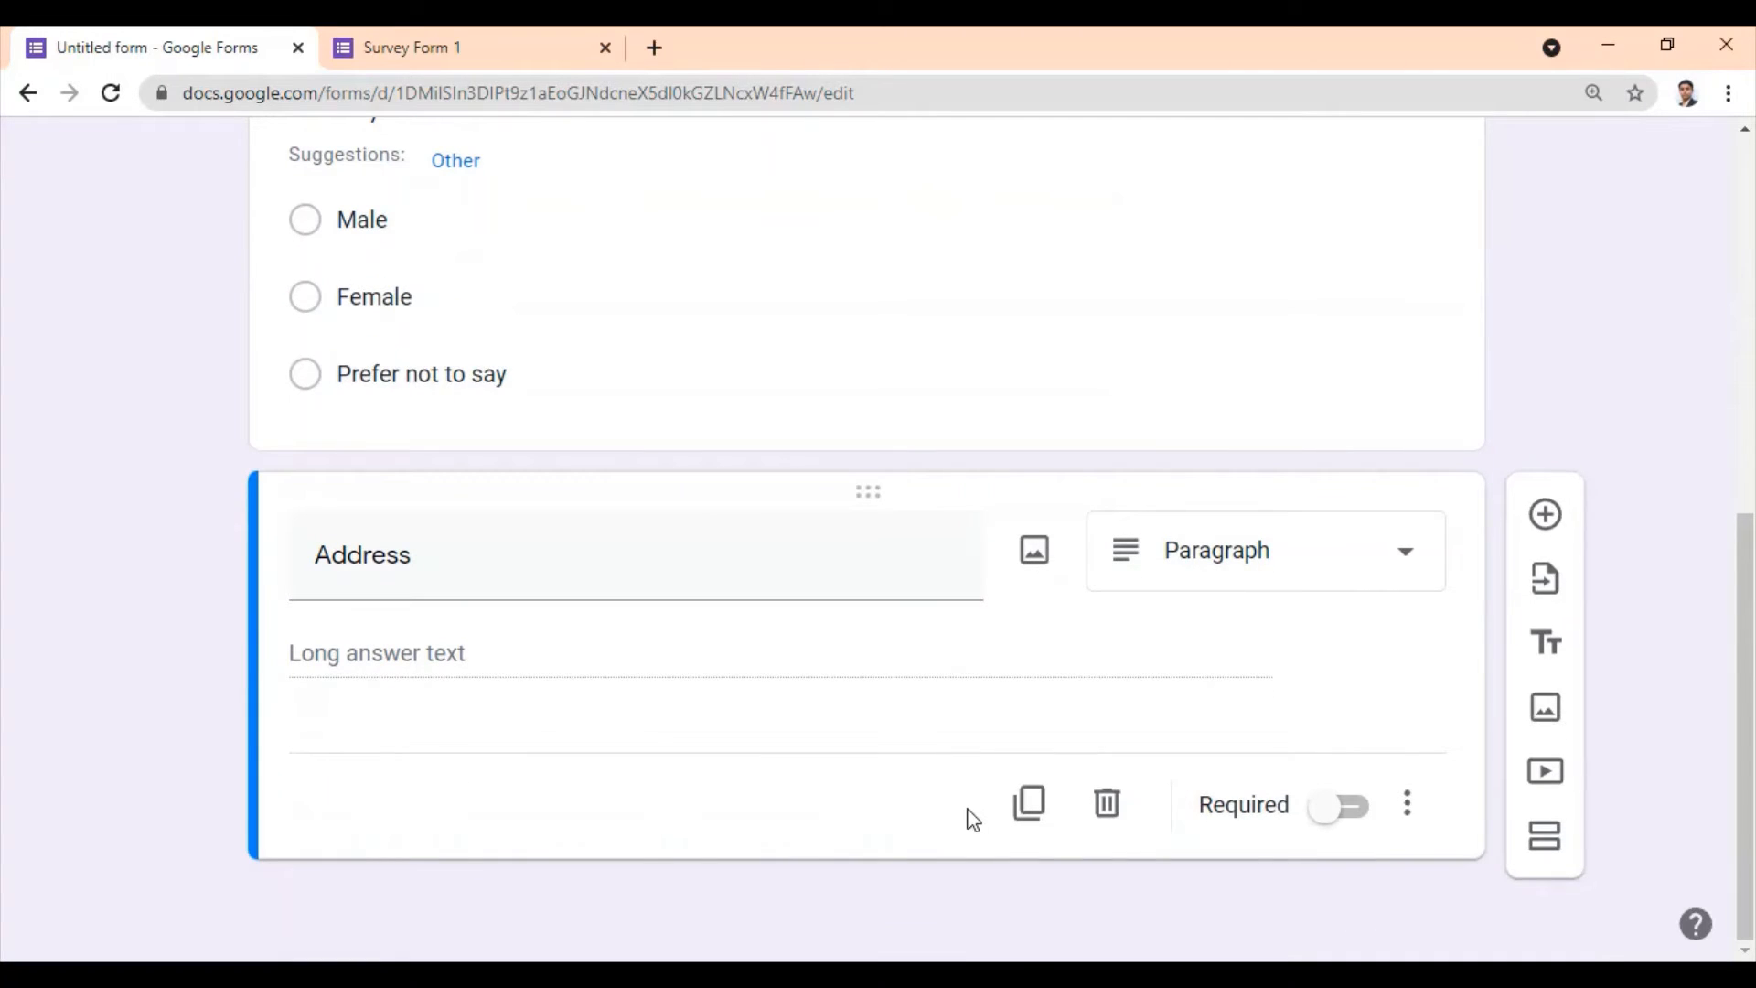
left_click(1552, 518)
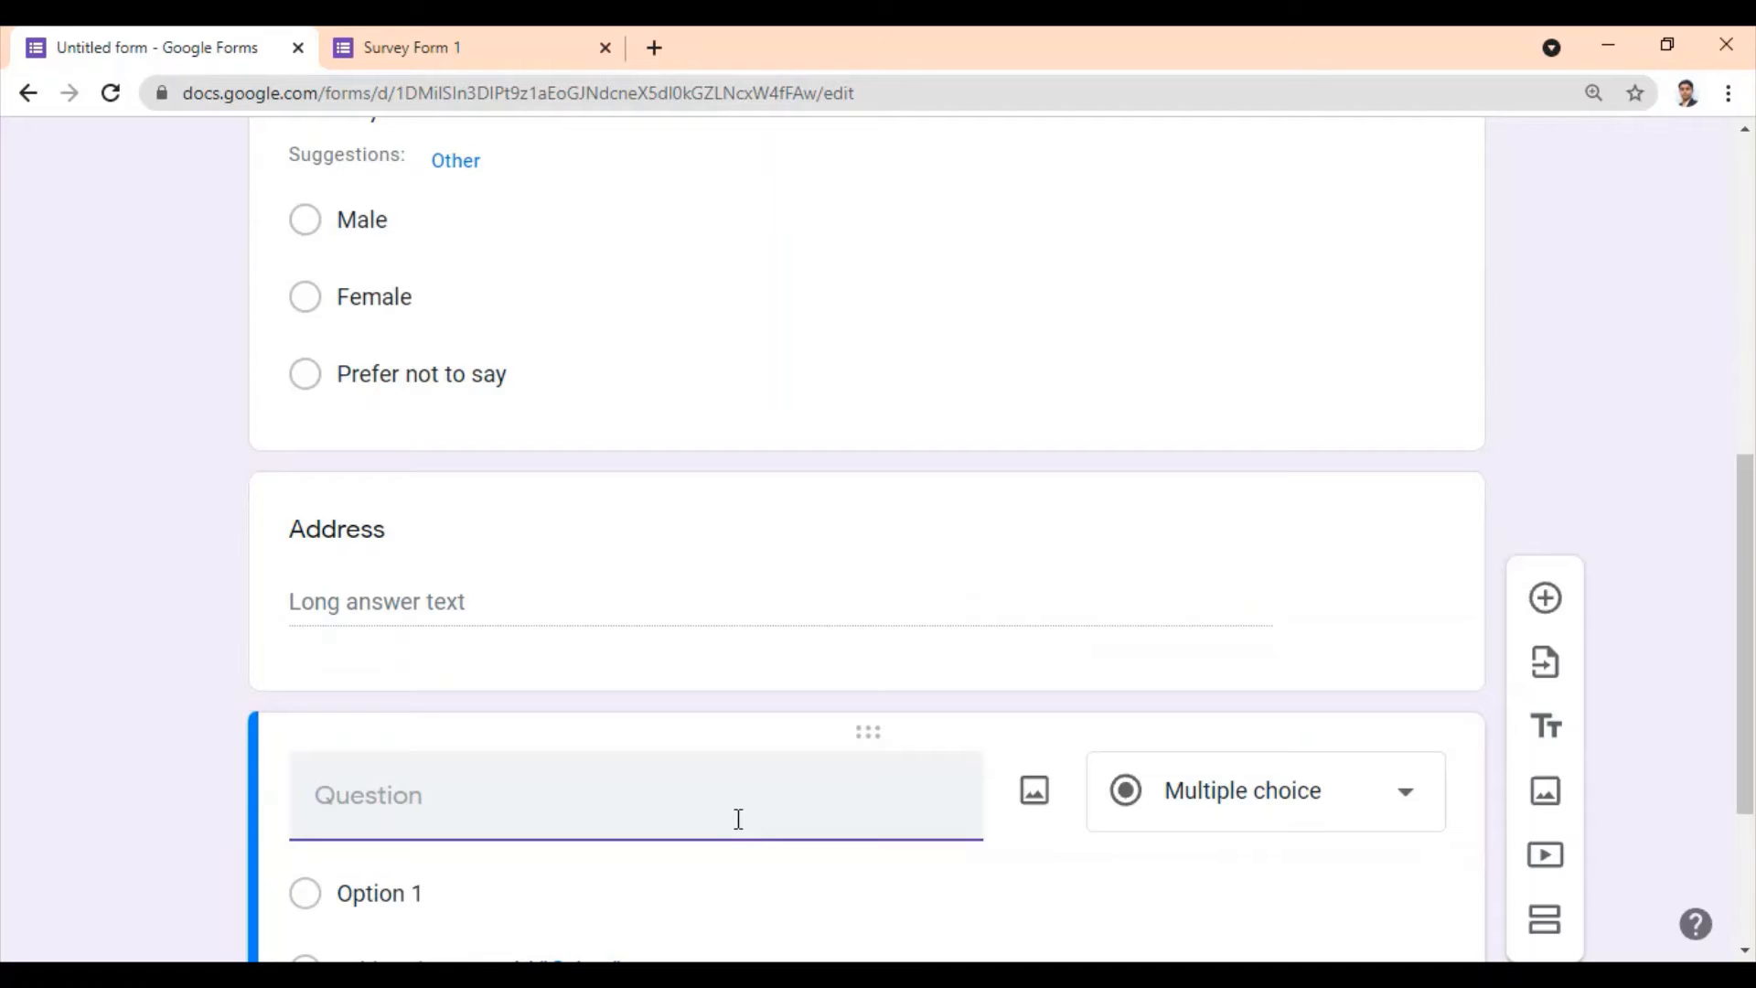
type("Select your Hobbies")
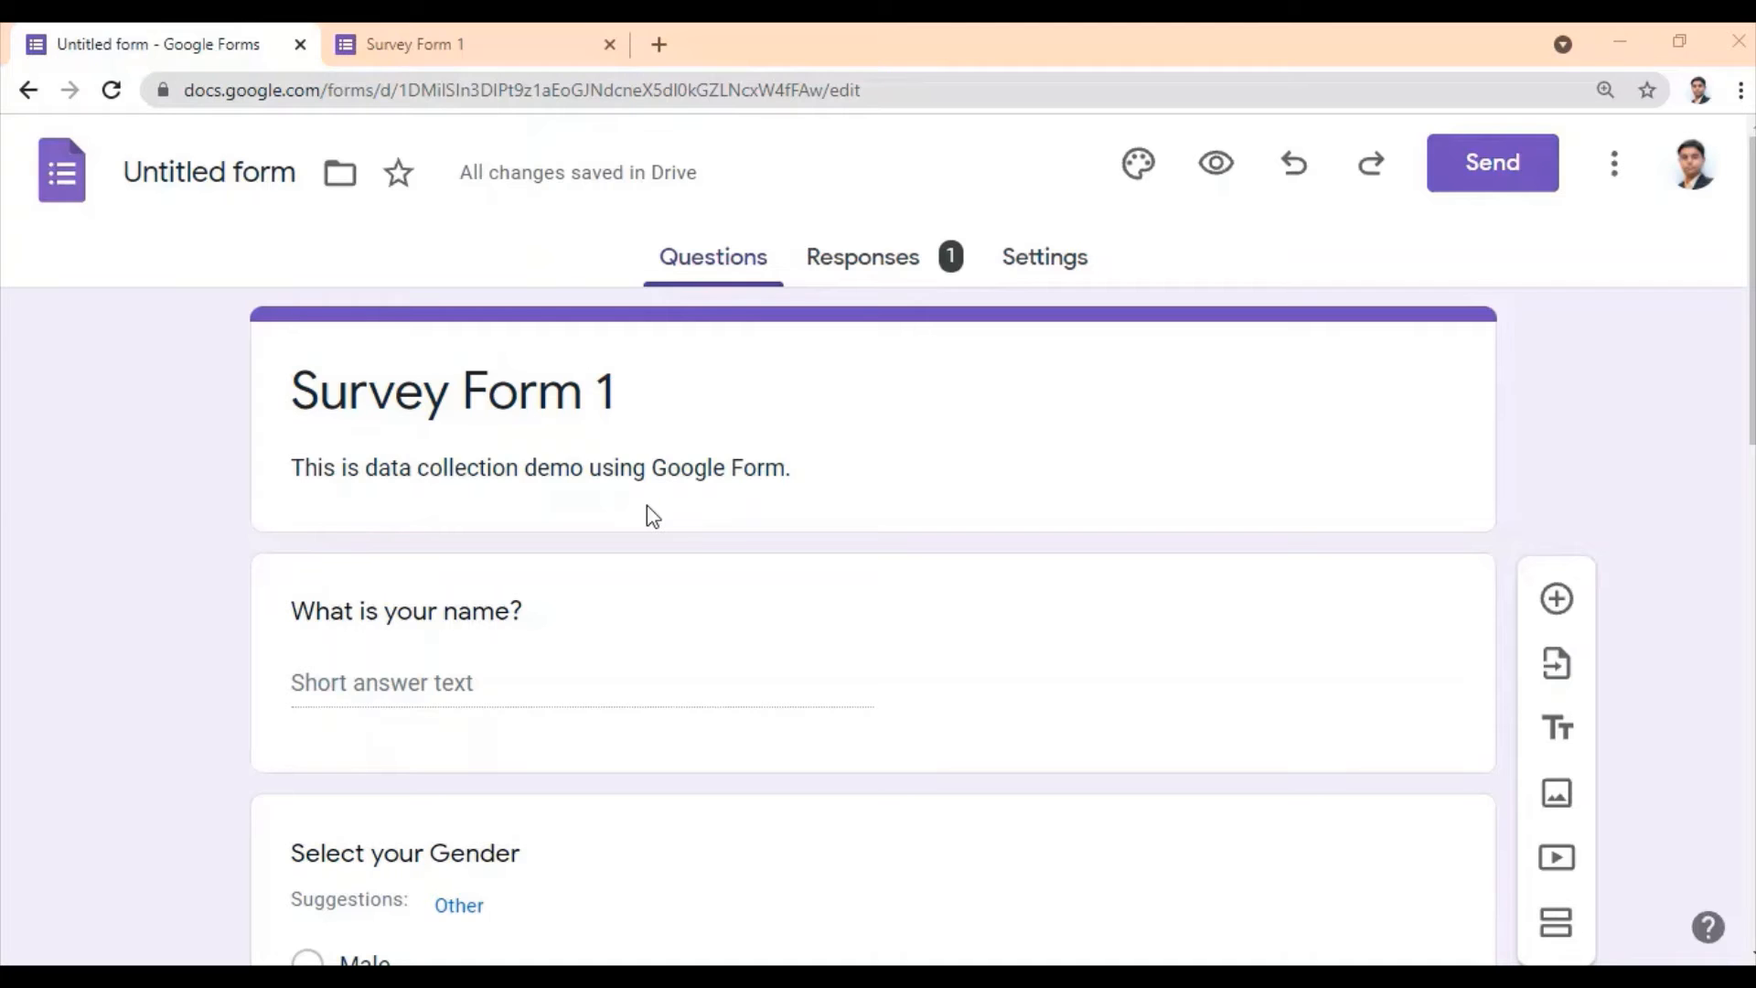
Step: Insert the soccer goal net picture from the Work and School themes as the form's header image
left_click(1147, 186)
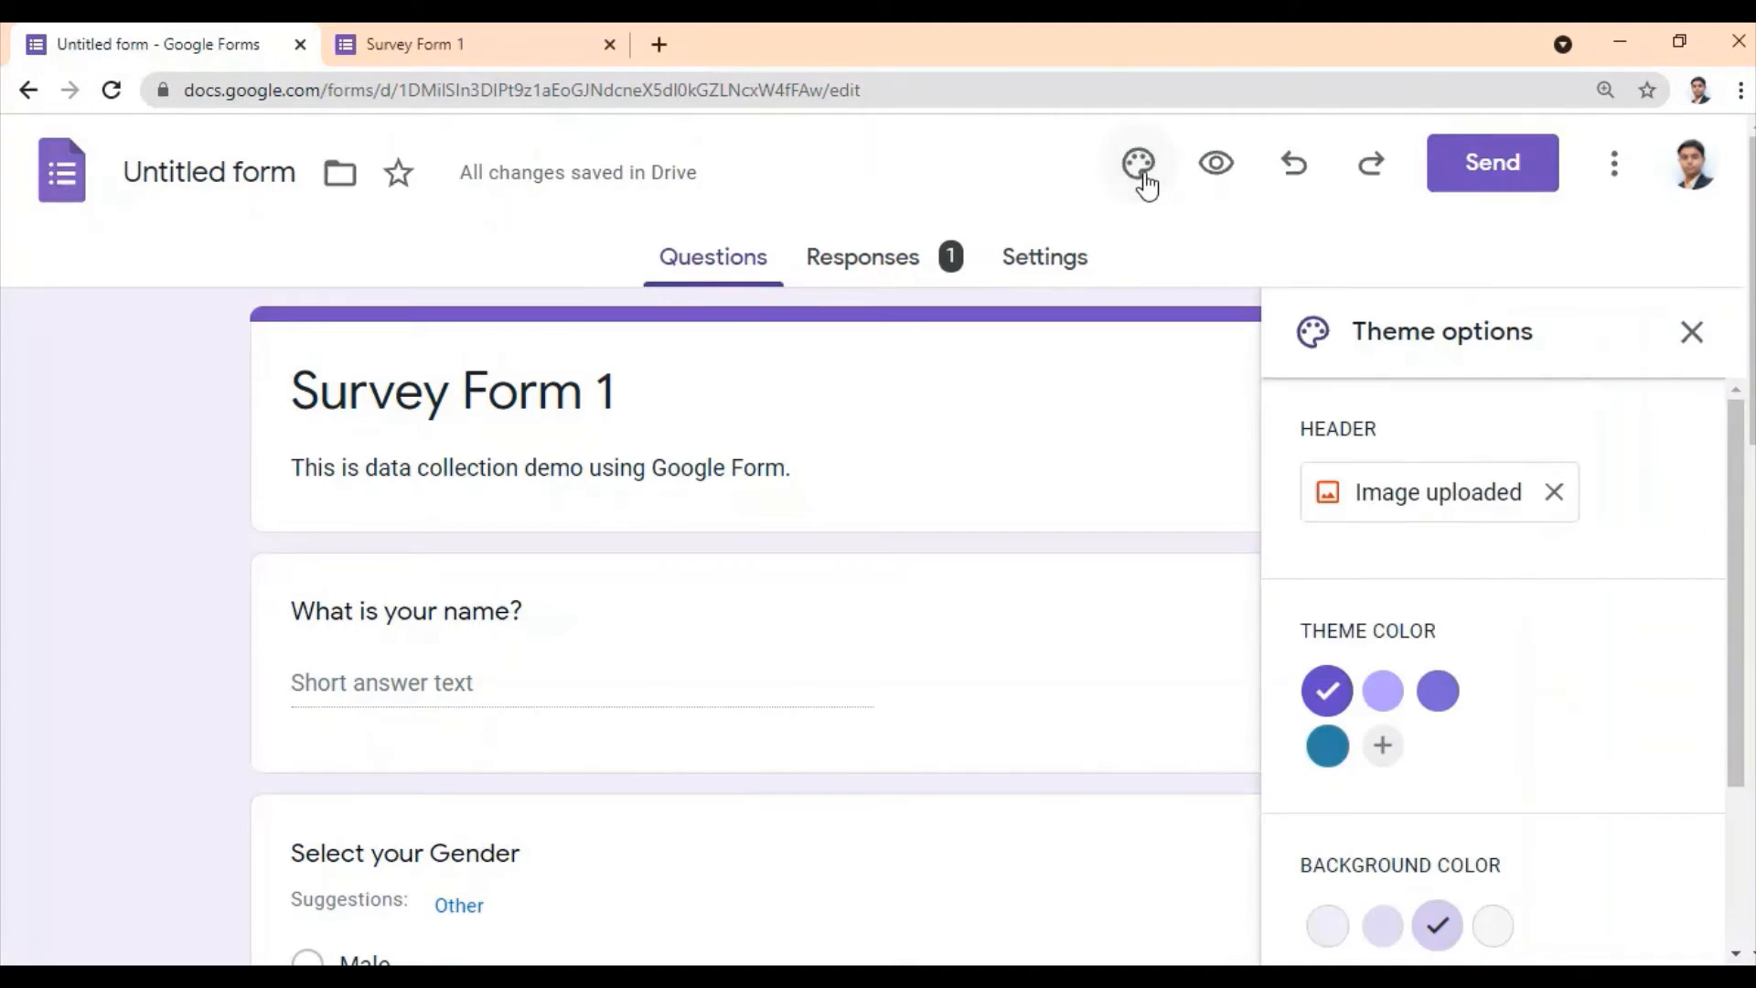
left_click(1482, 506)
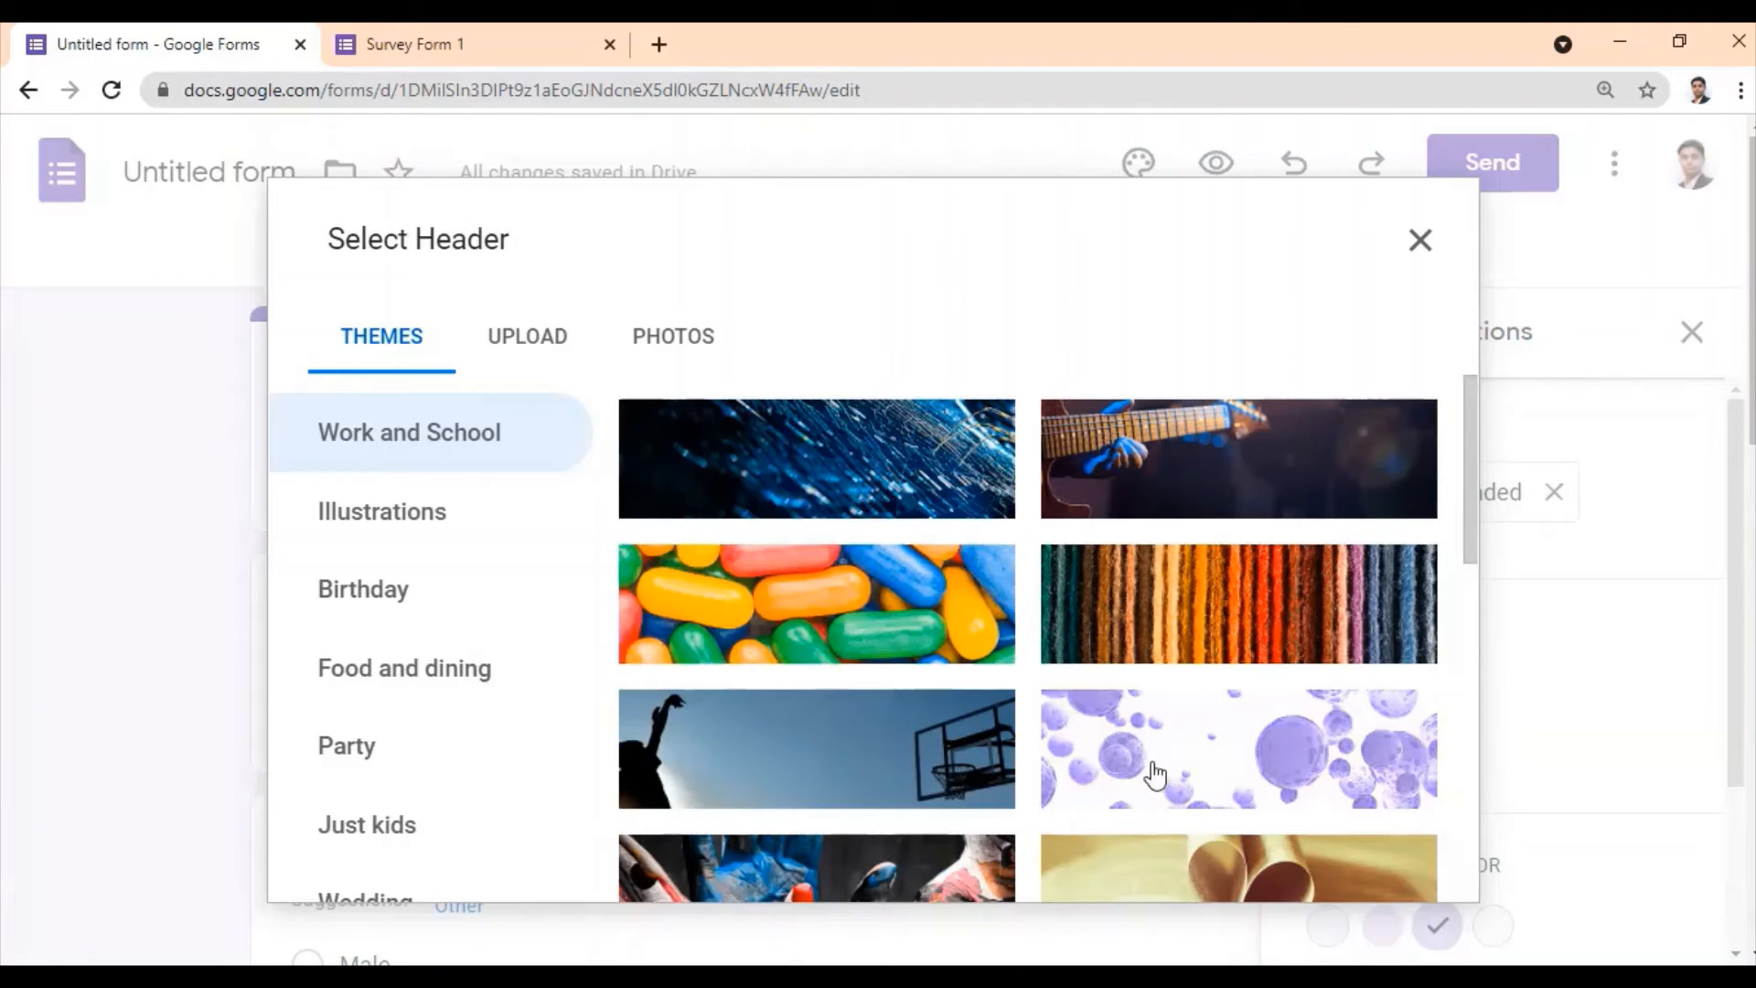
scroll(1013, 716, "down", 5)
scroll(1010, 709, "down", 3)
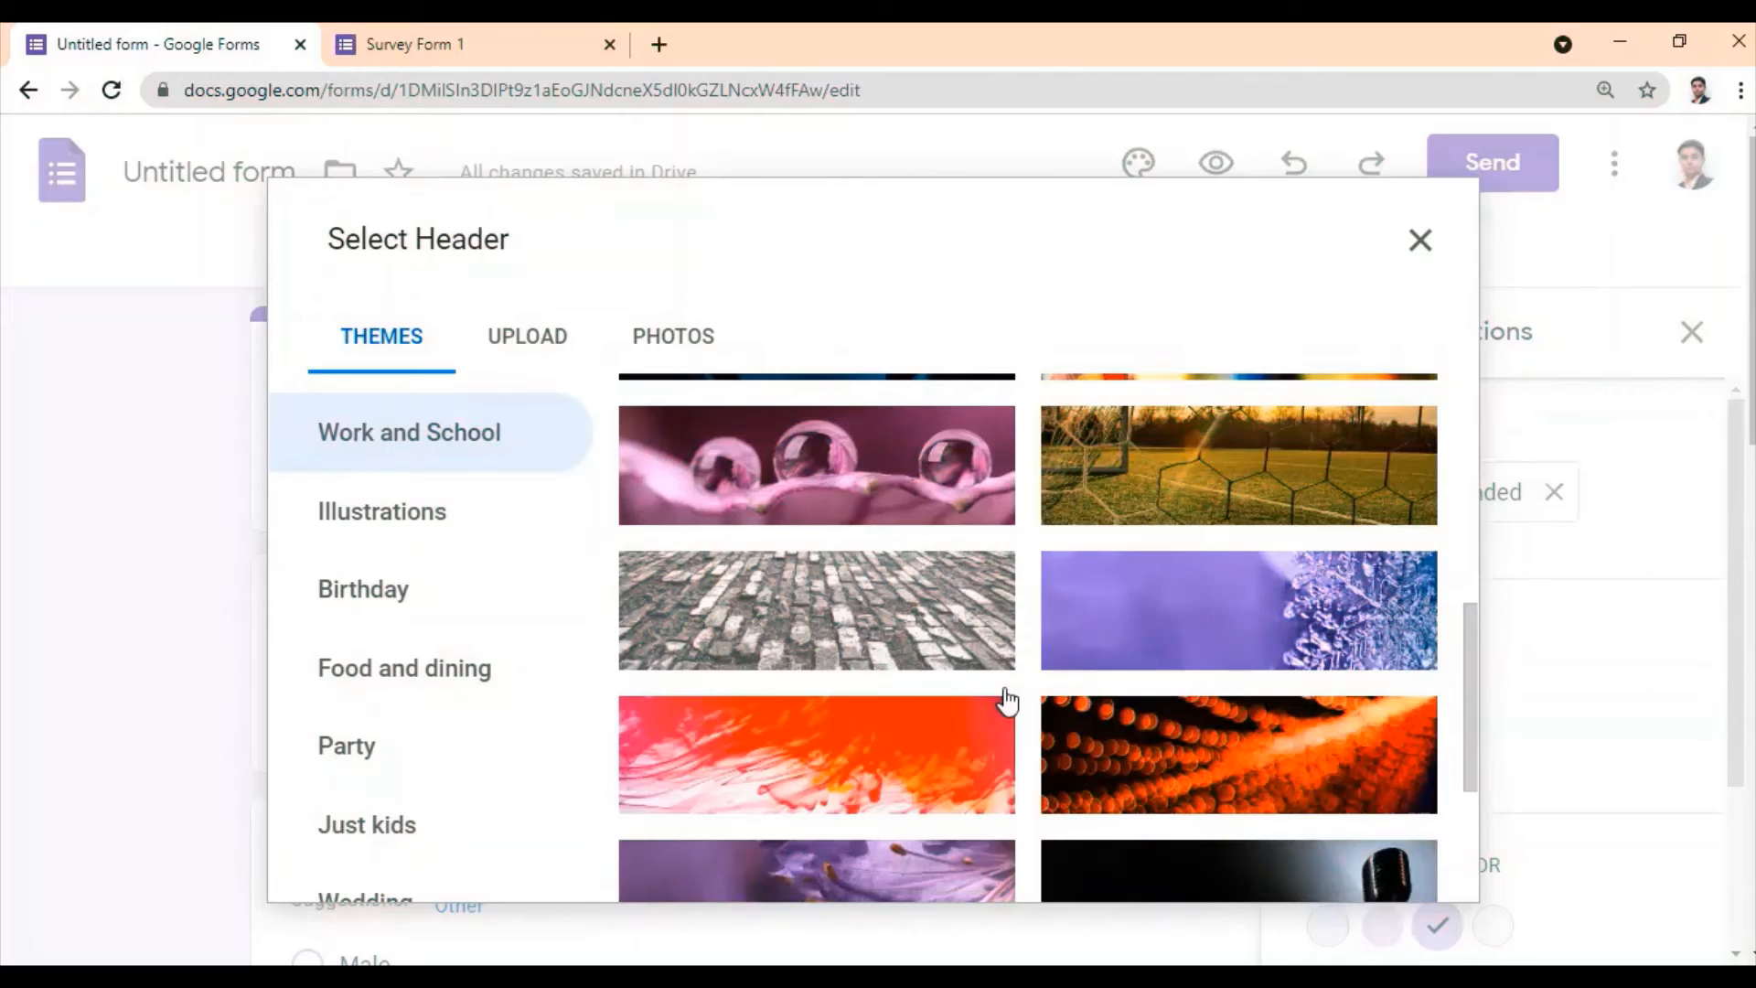
left_click(1235, 480)
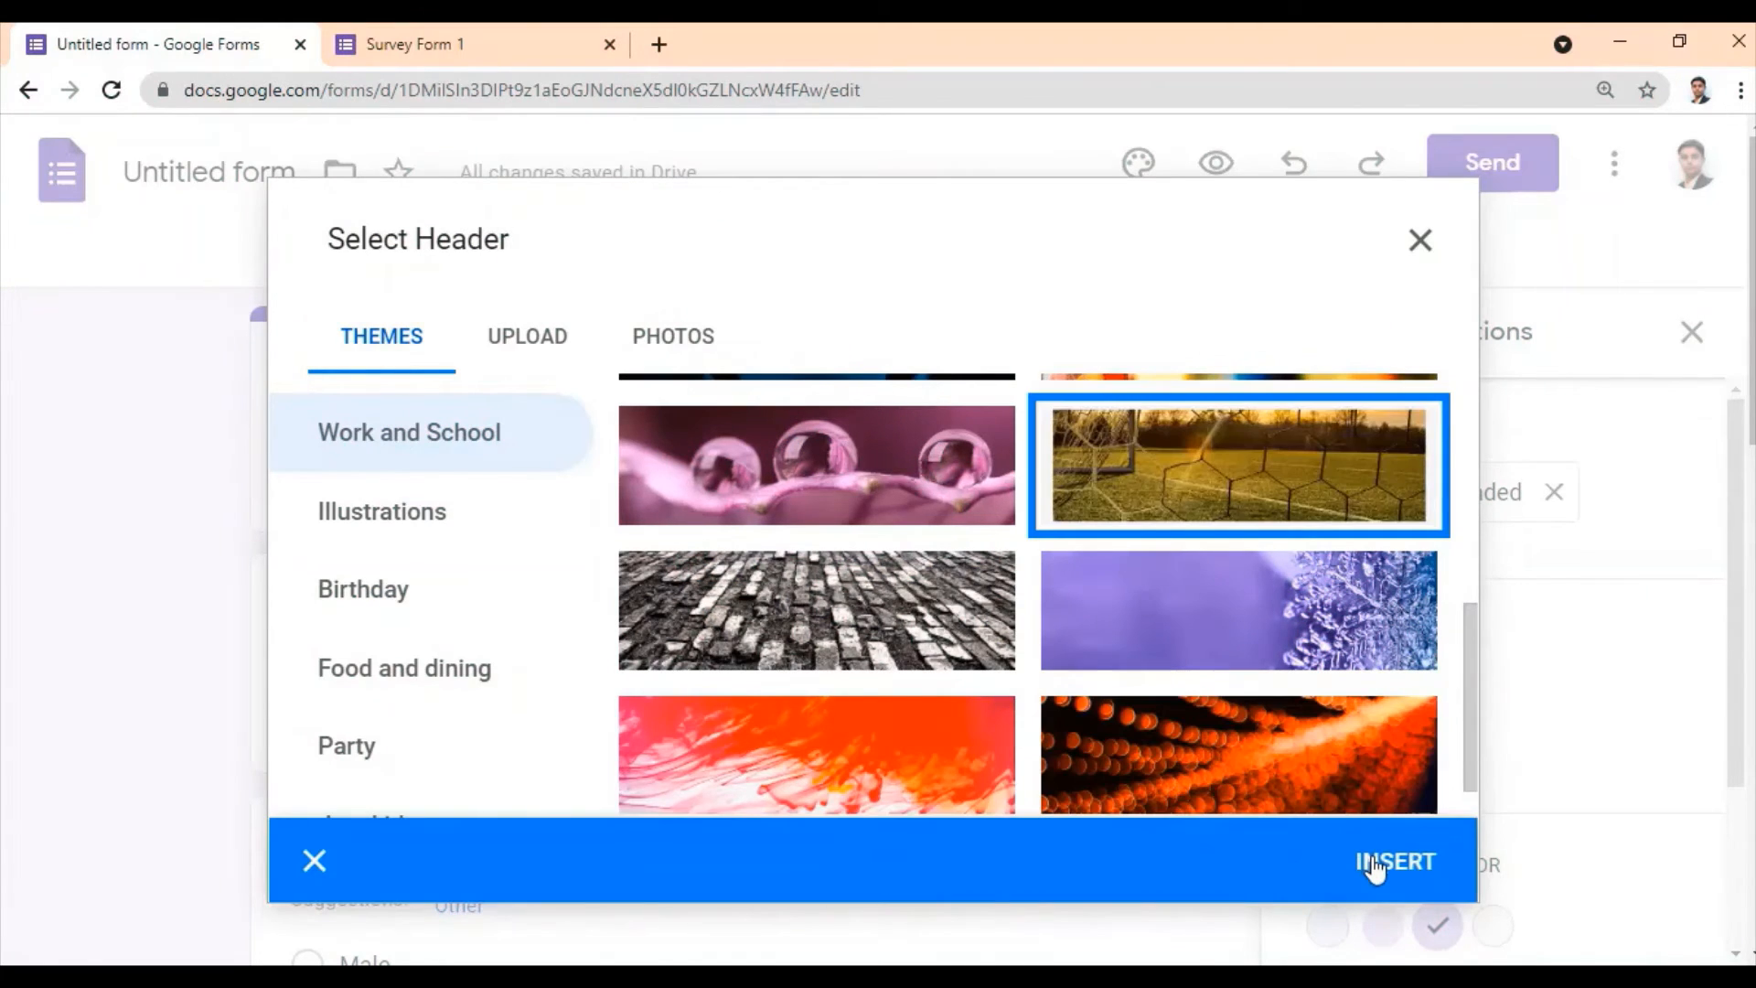
left_click(1375, 867)
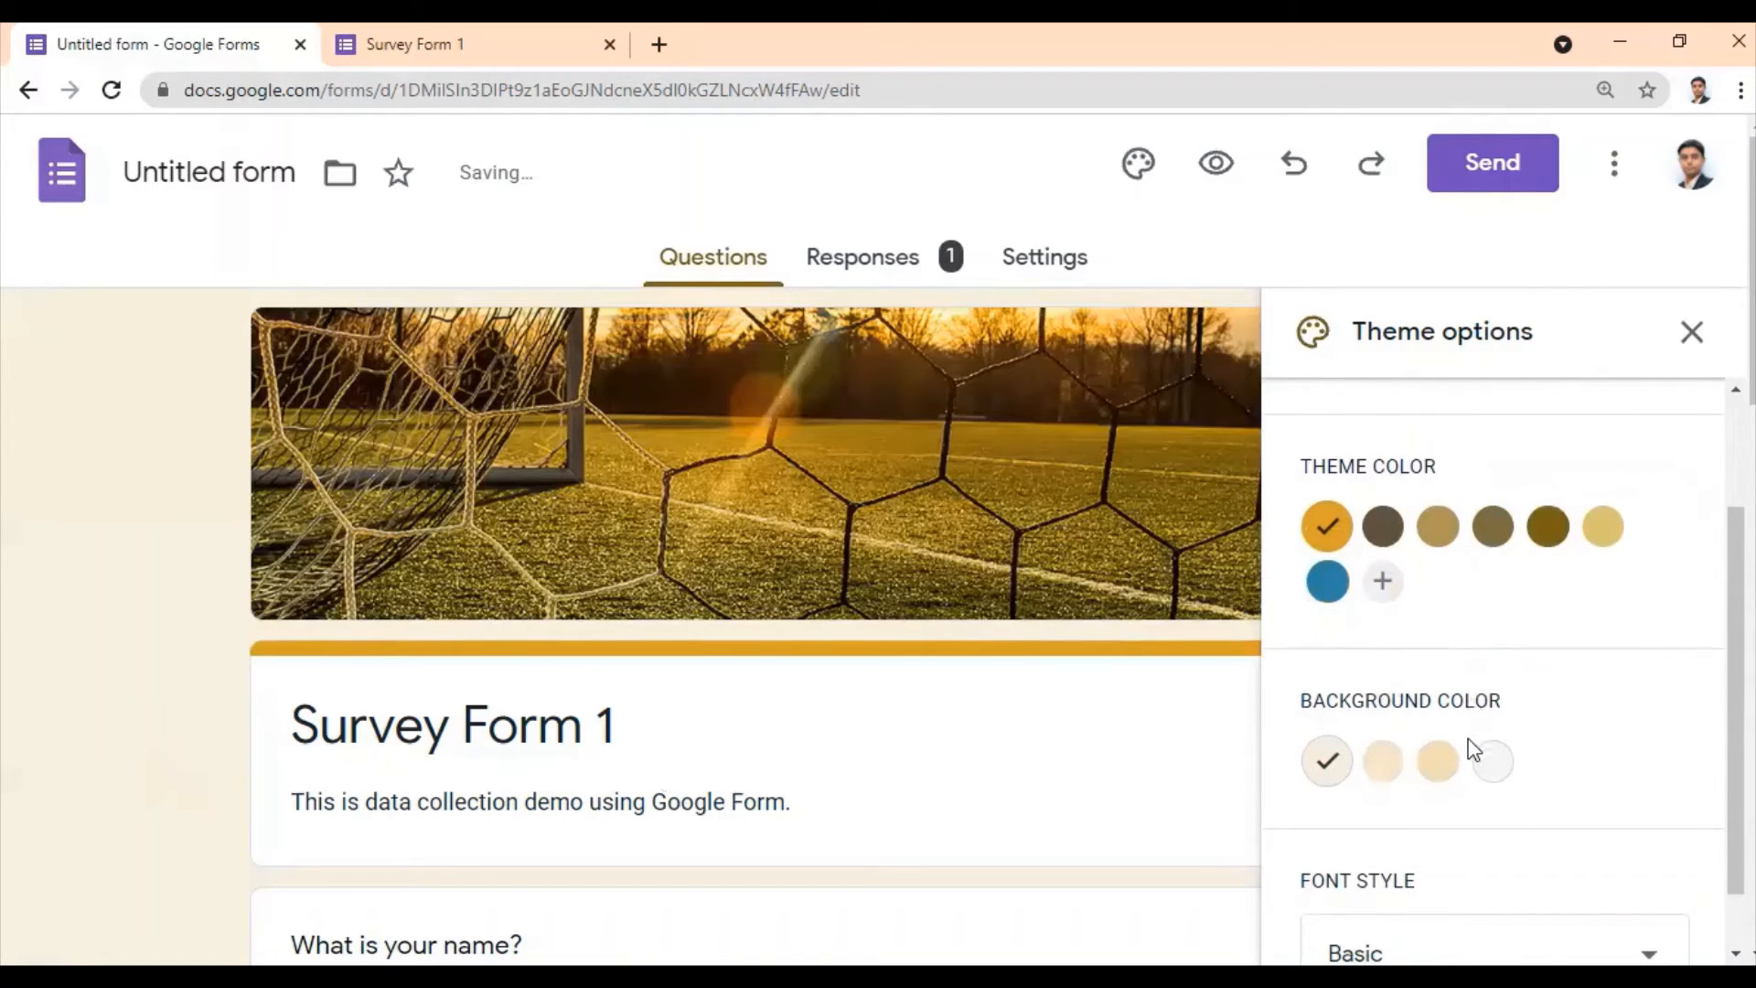
Step: Set the form's background color to the darkest beige shade and close the theme options
scroll(1463, 736, "down", 1)
left_click(1437, 693)
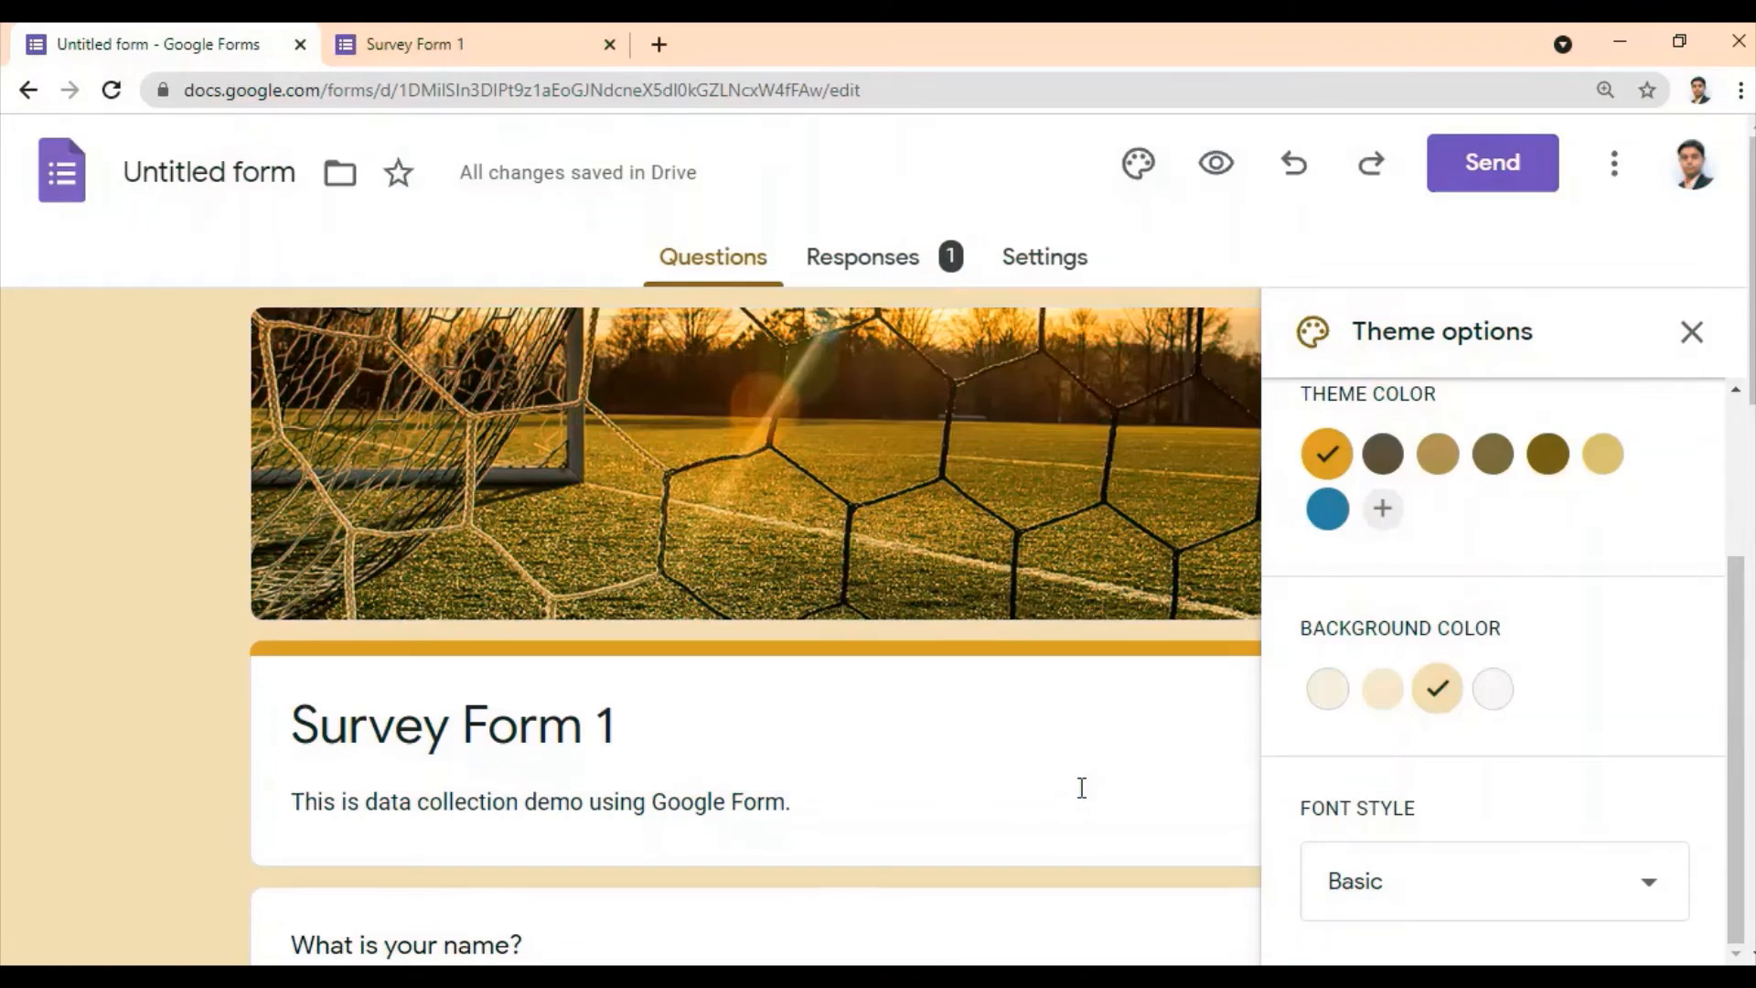
left_click(1691, 332)
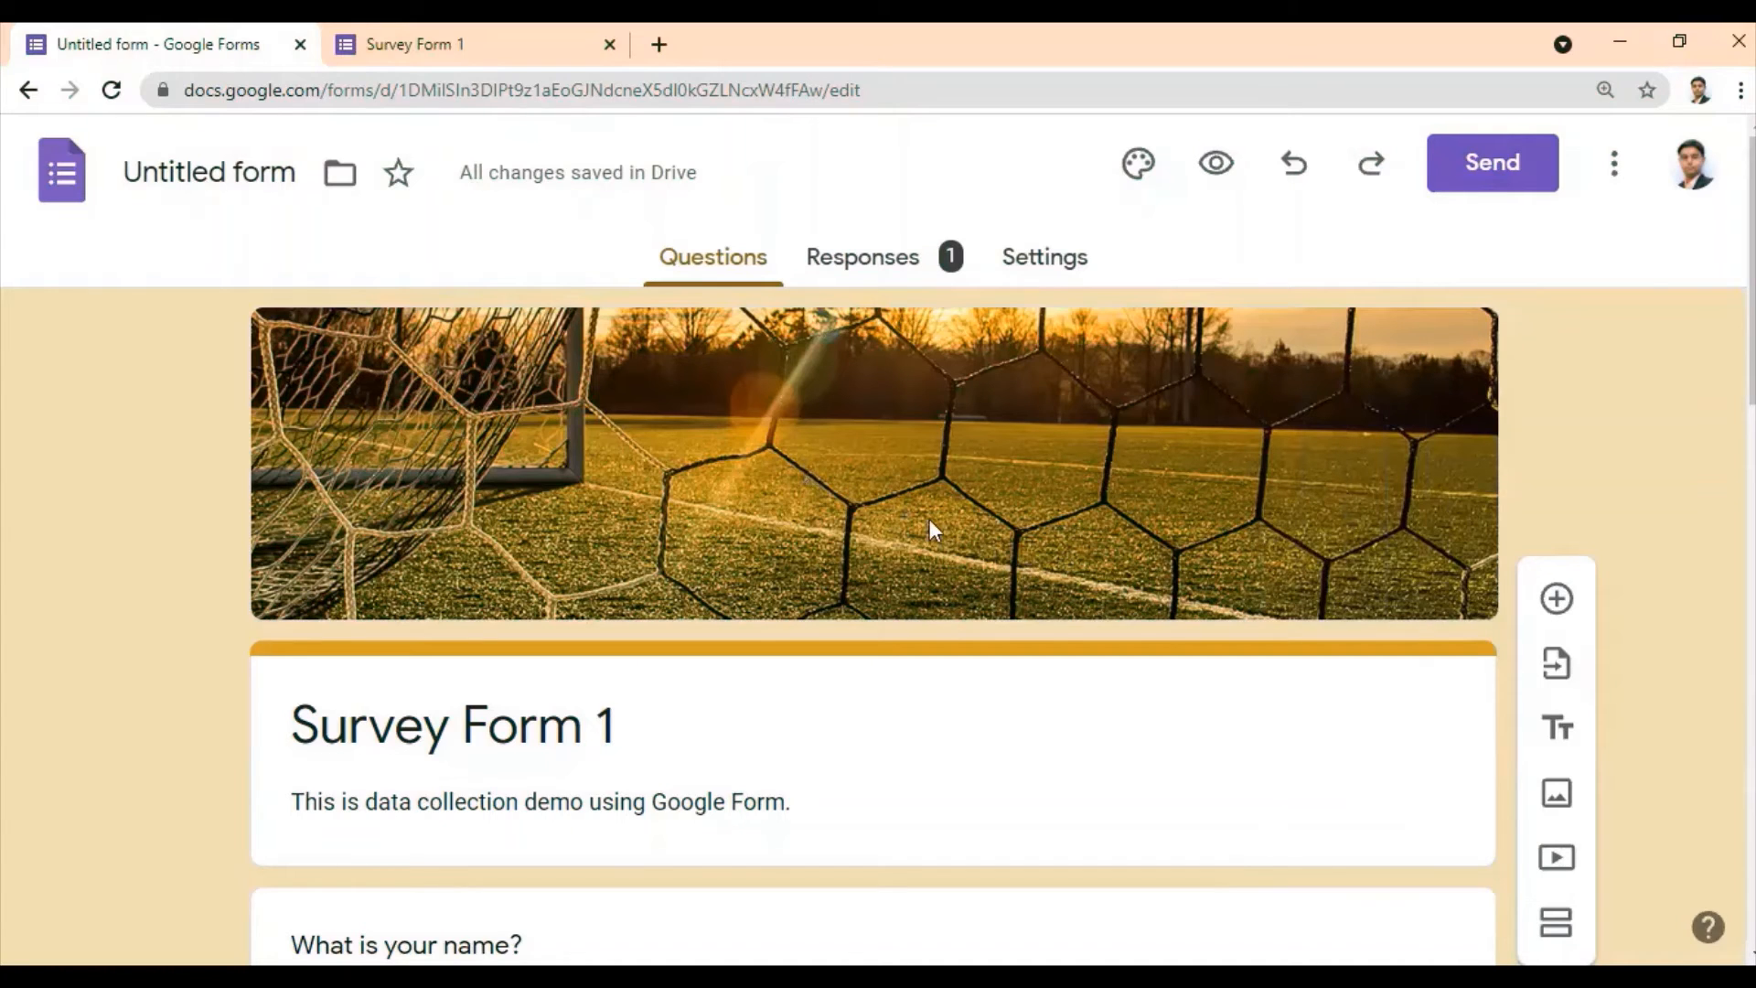
Step: Preview the form and fill in the respondent's name, Prefer not to say as gender, and the address
left_click(1213, 164)
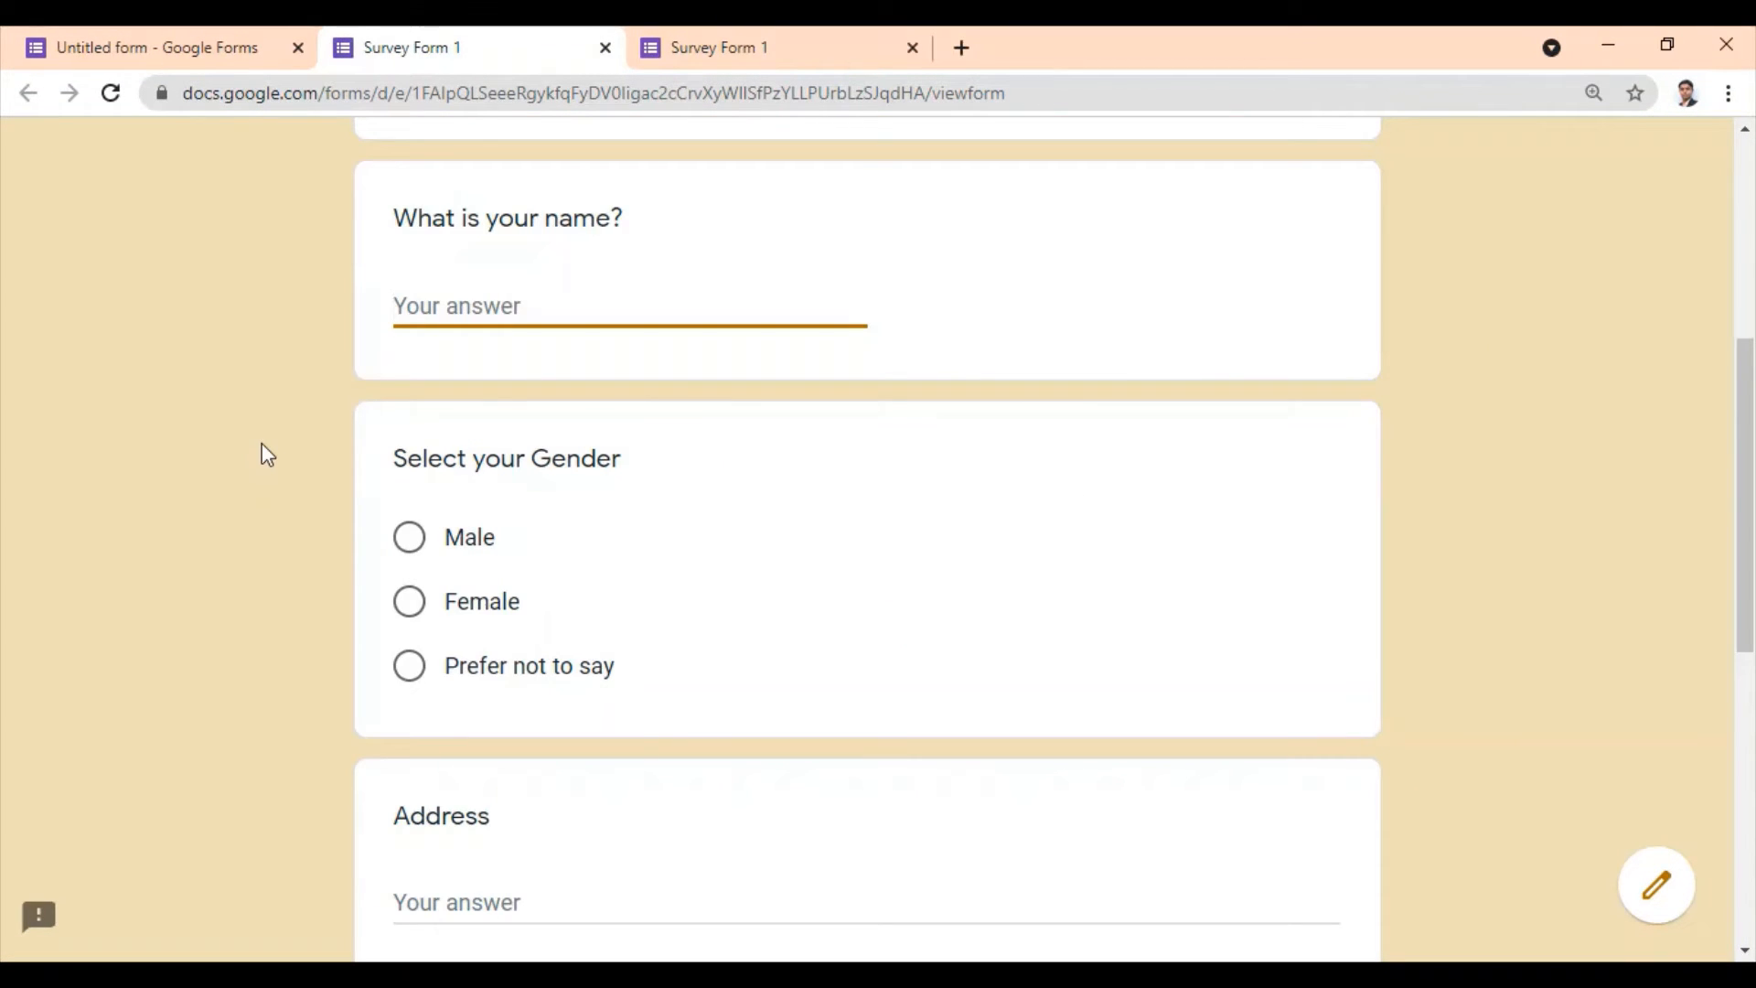
type("P Patel")
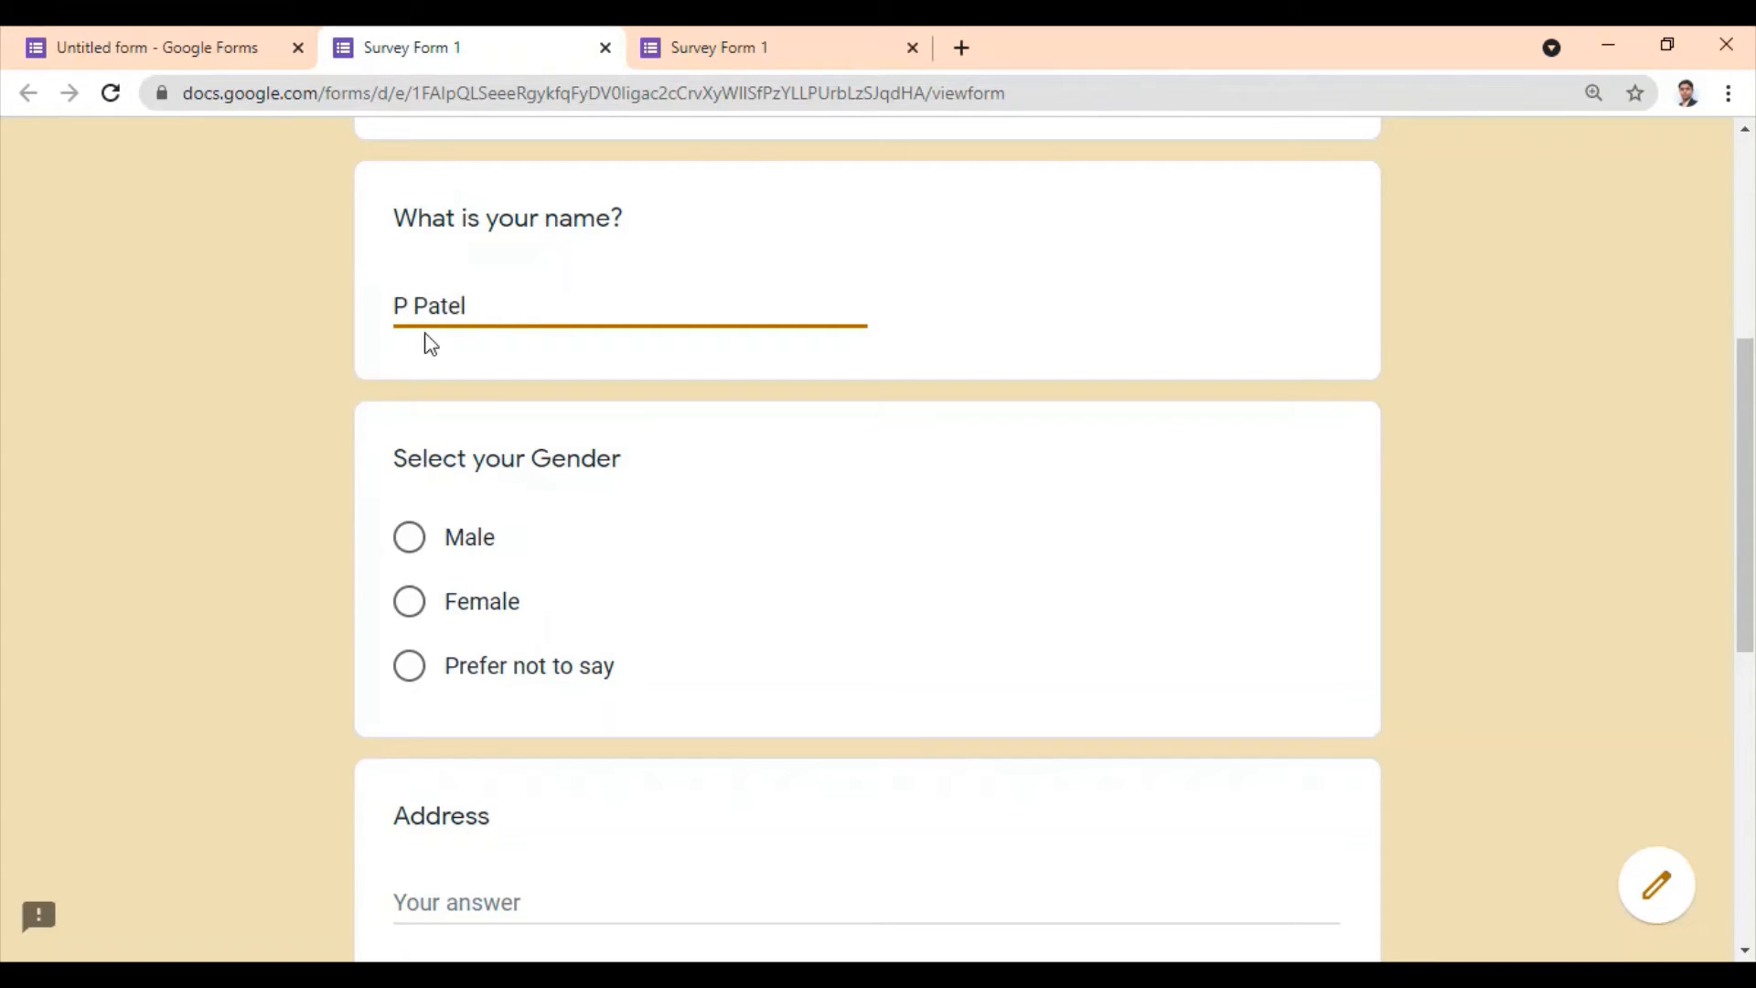
left_click(410, 677)
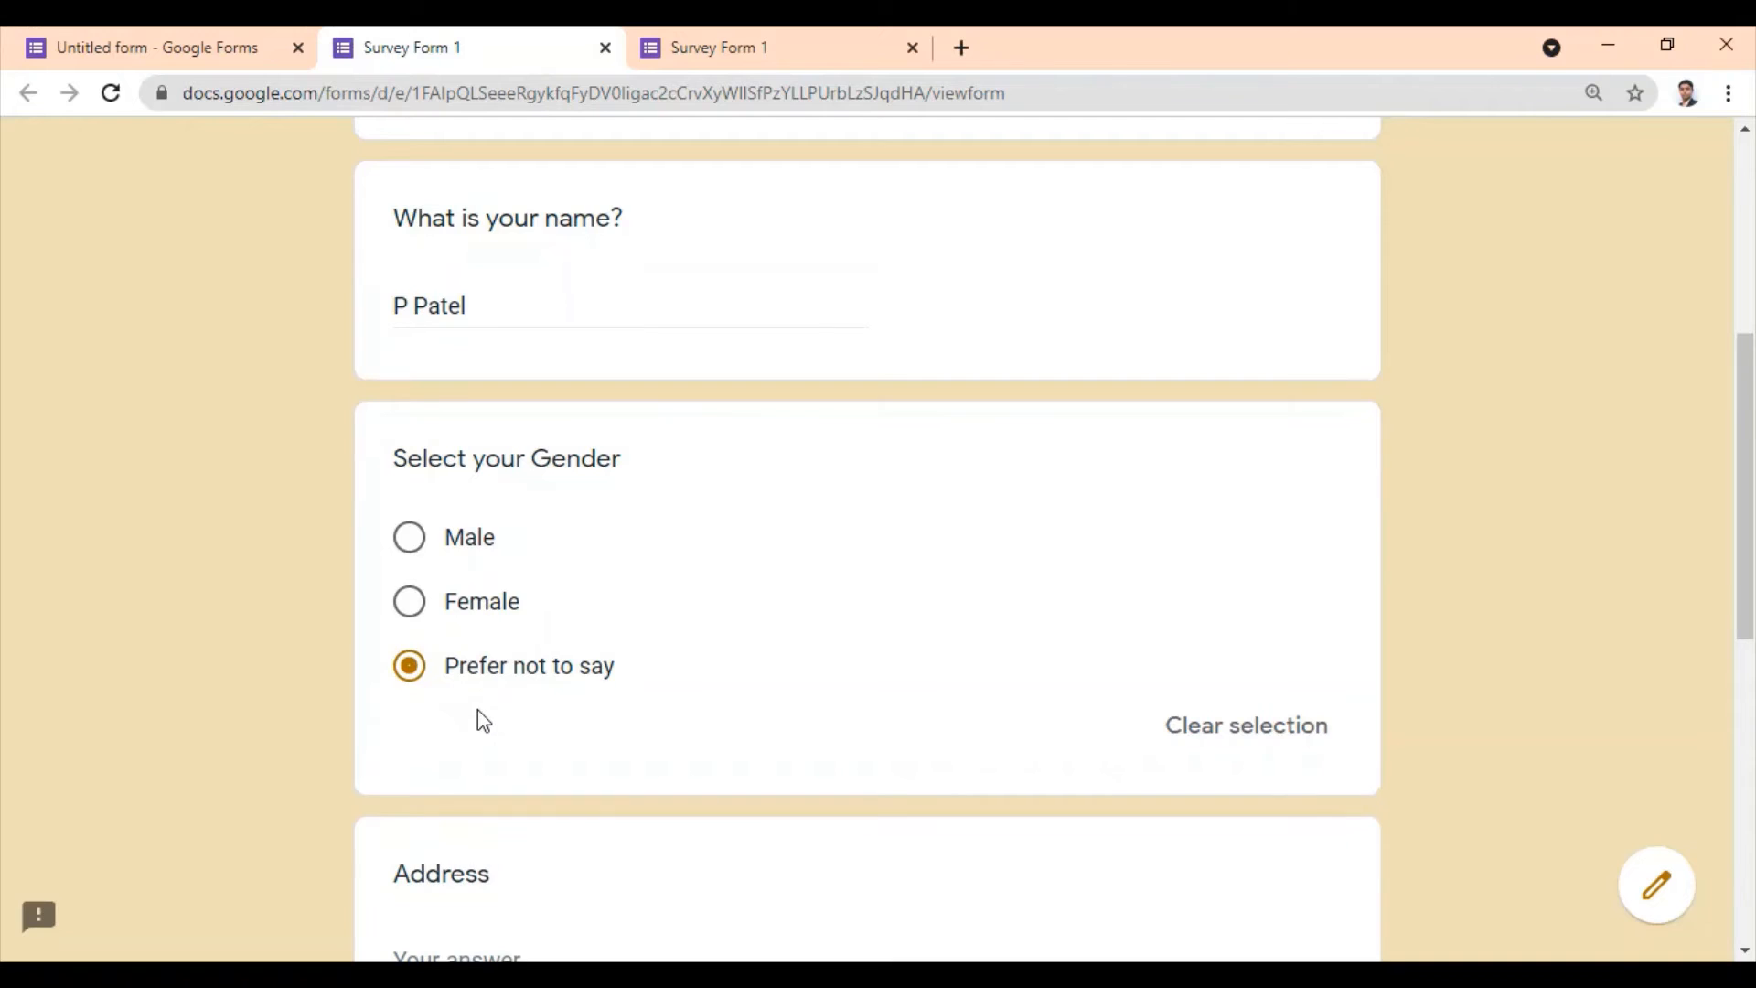
scroll(479, 715, "down", 3)
left_click(483, 711)
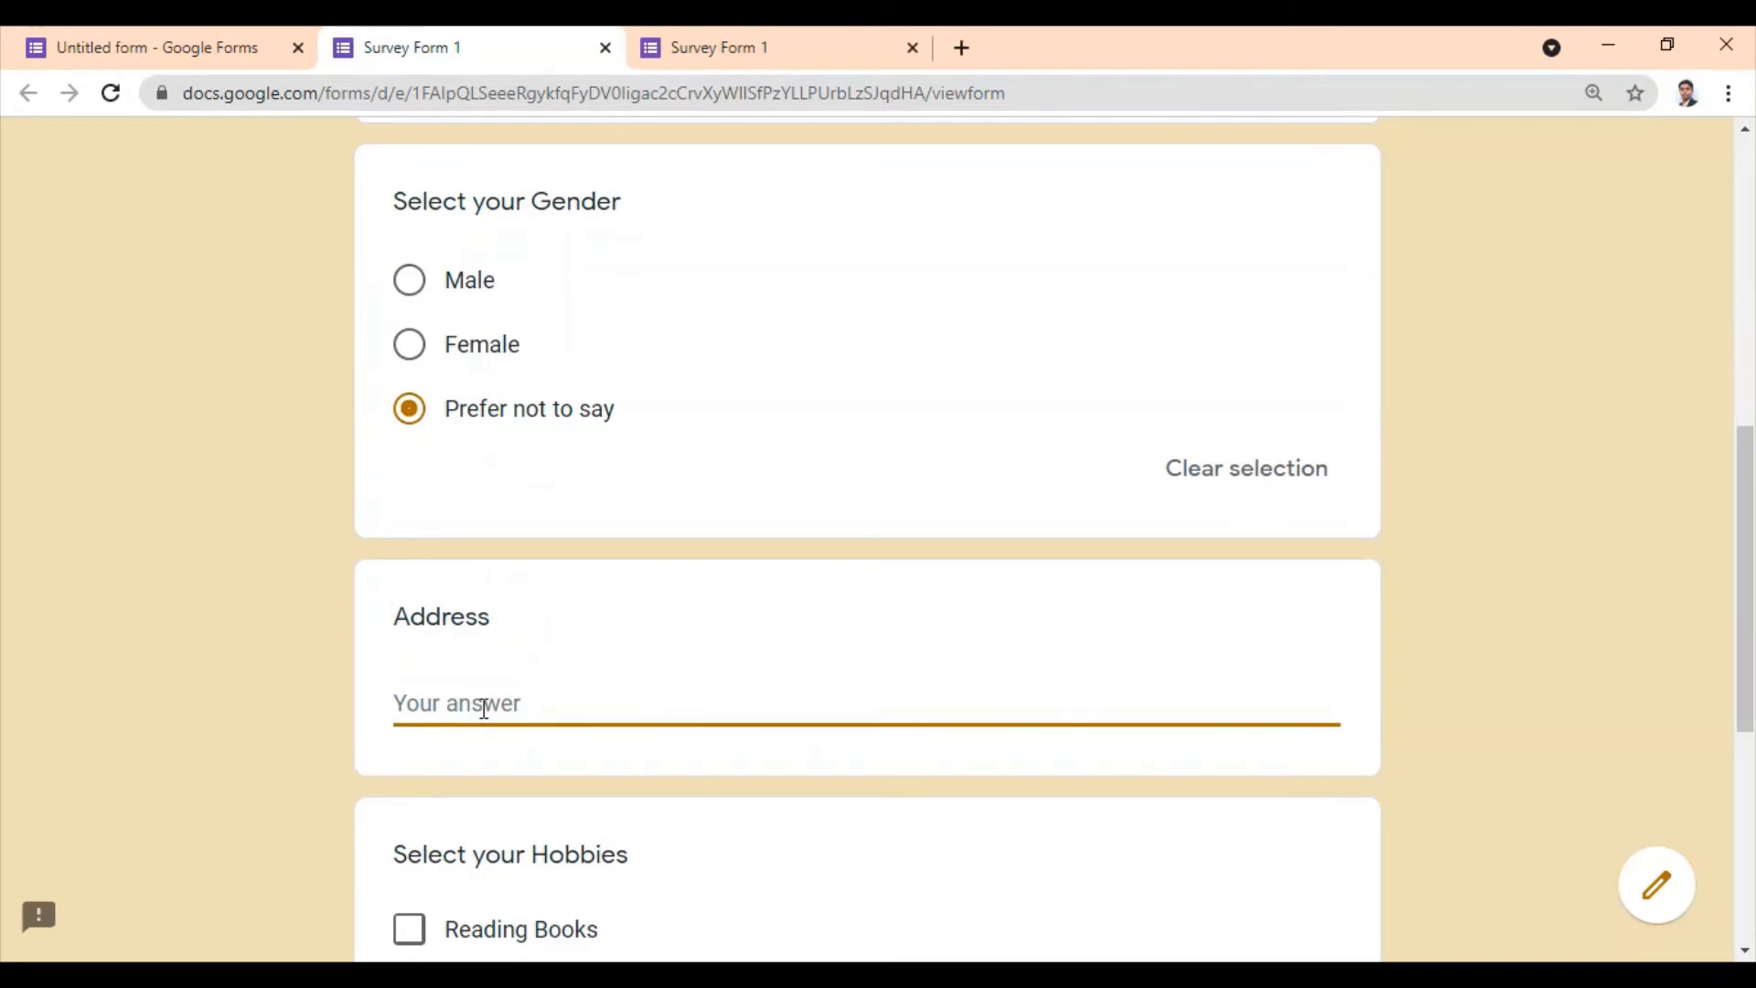
type("Gujarat, Indi")
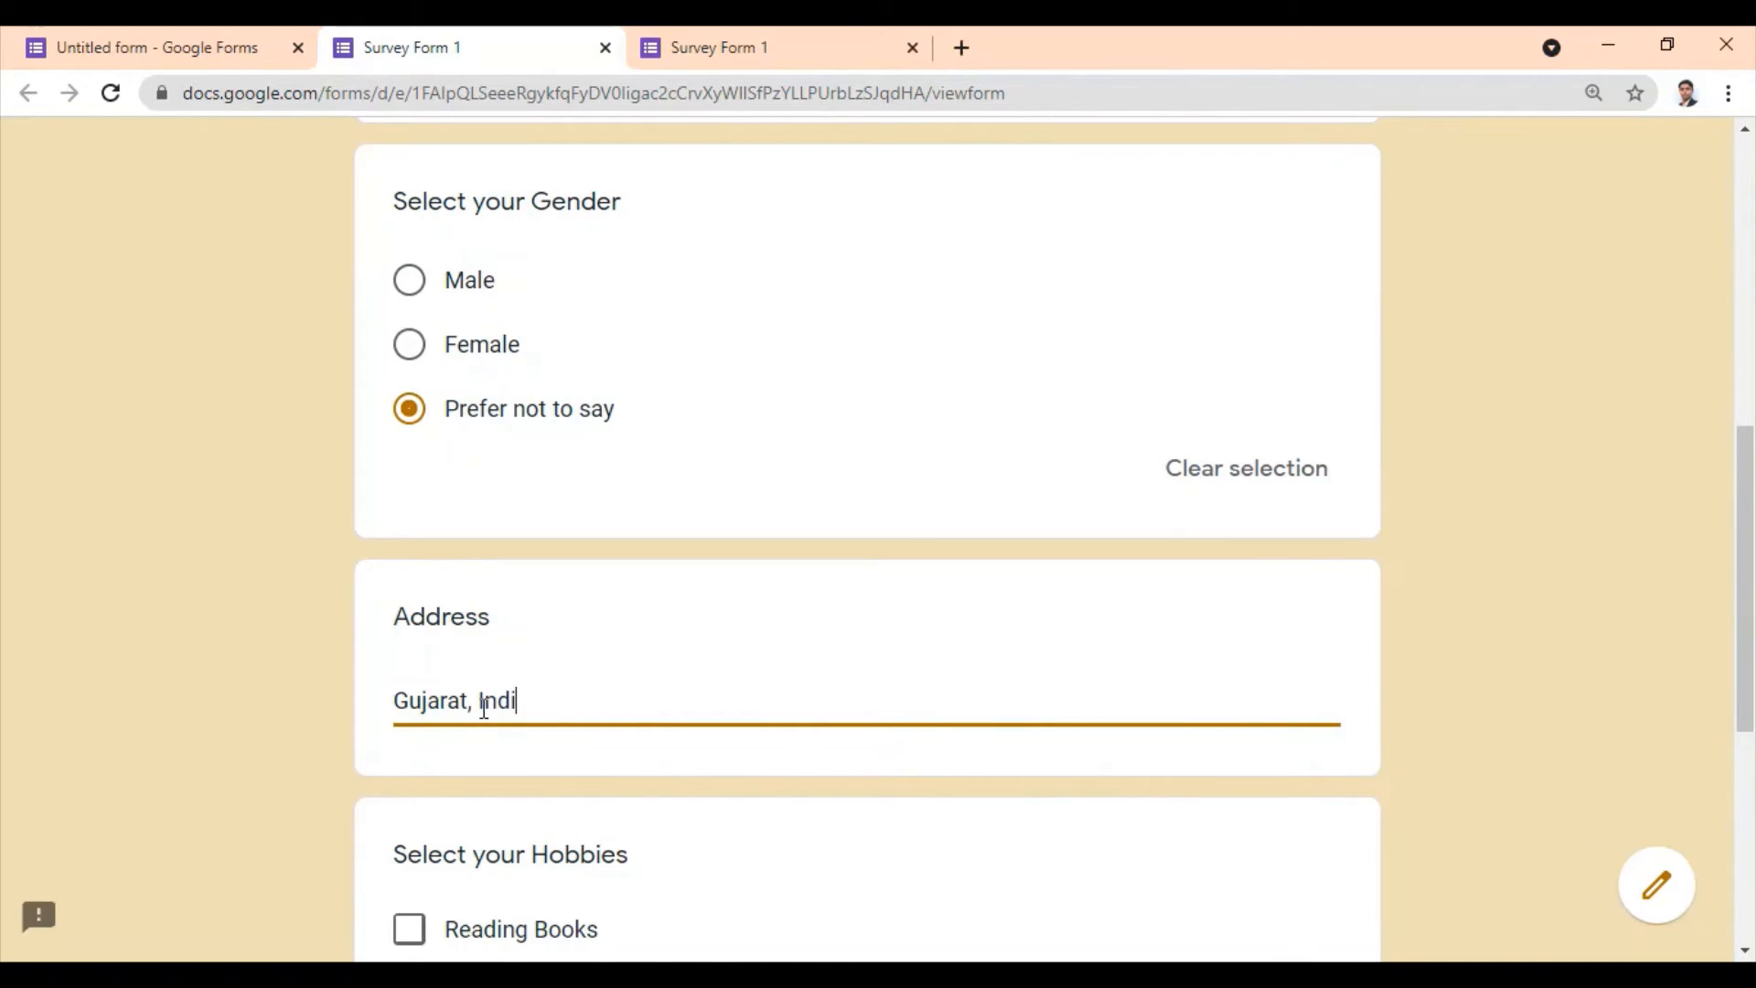
type("a")
Step: Select the hobbies Reading Books, Travelling and Other with the text "Reading novels.....", and submit the response
scroll(491, 737, "down", 4)
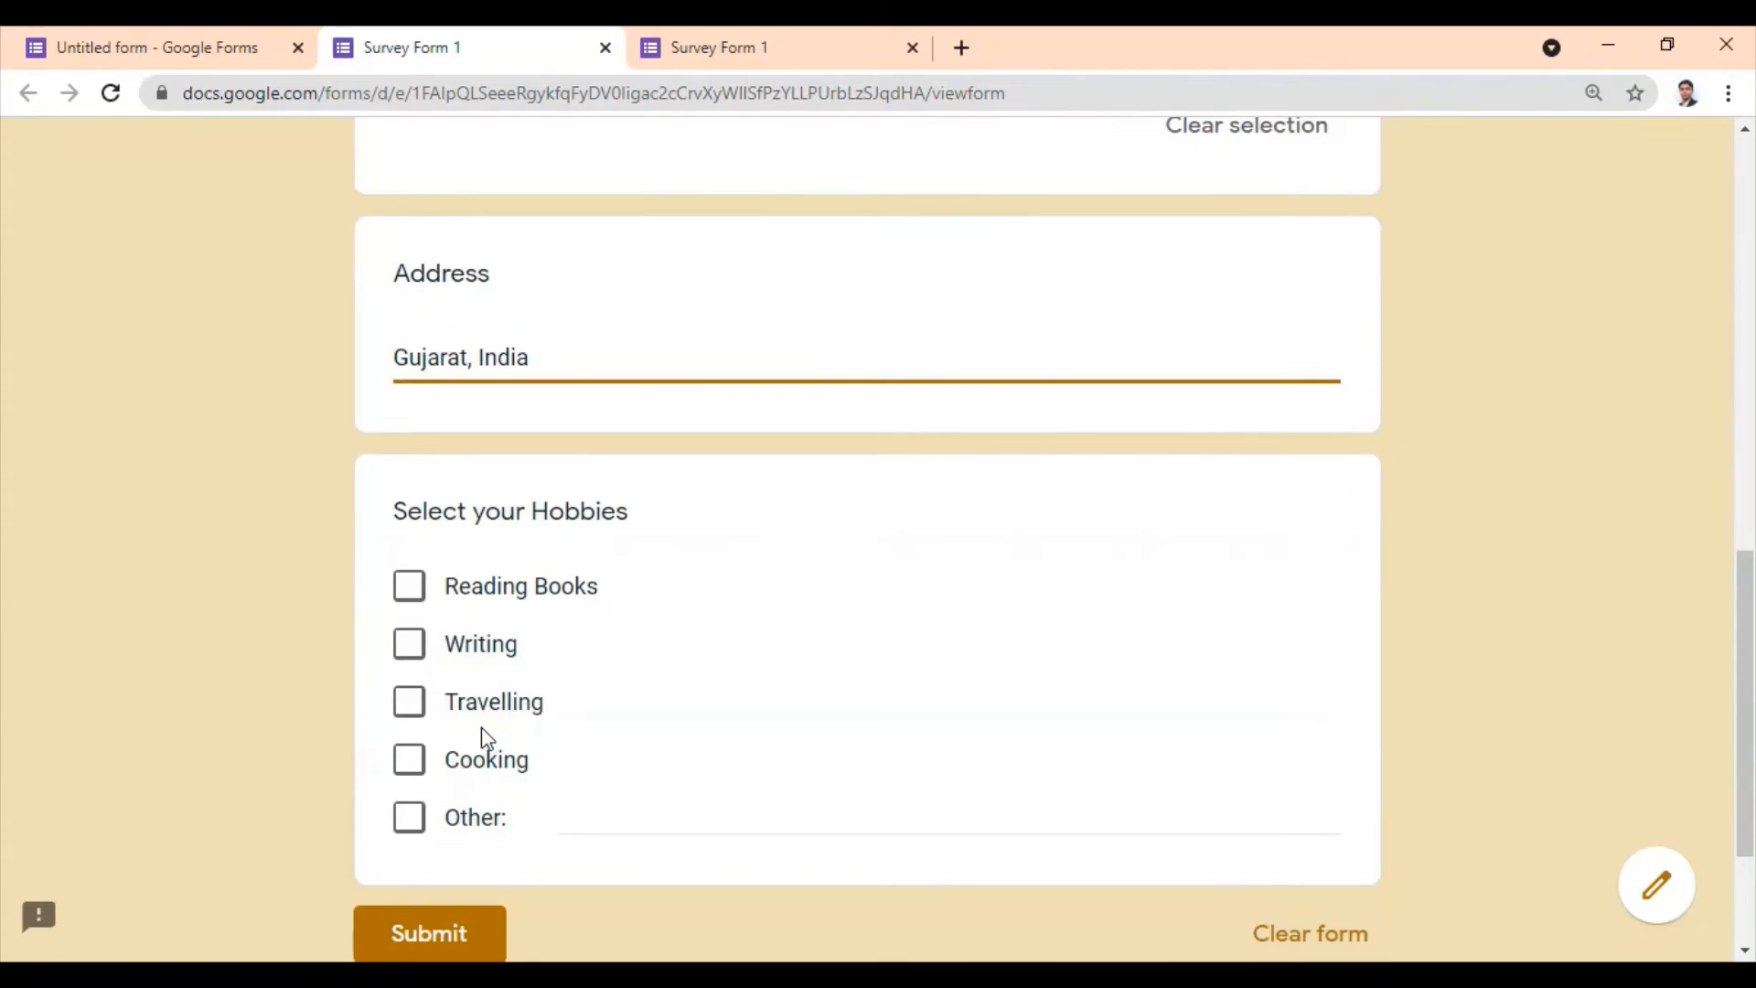
left_click(413, 592)
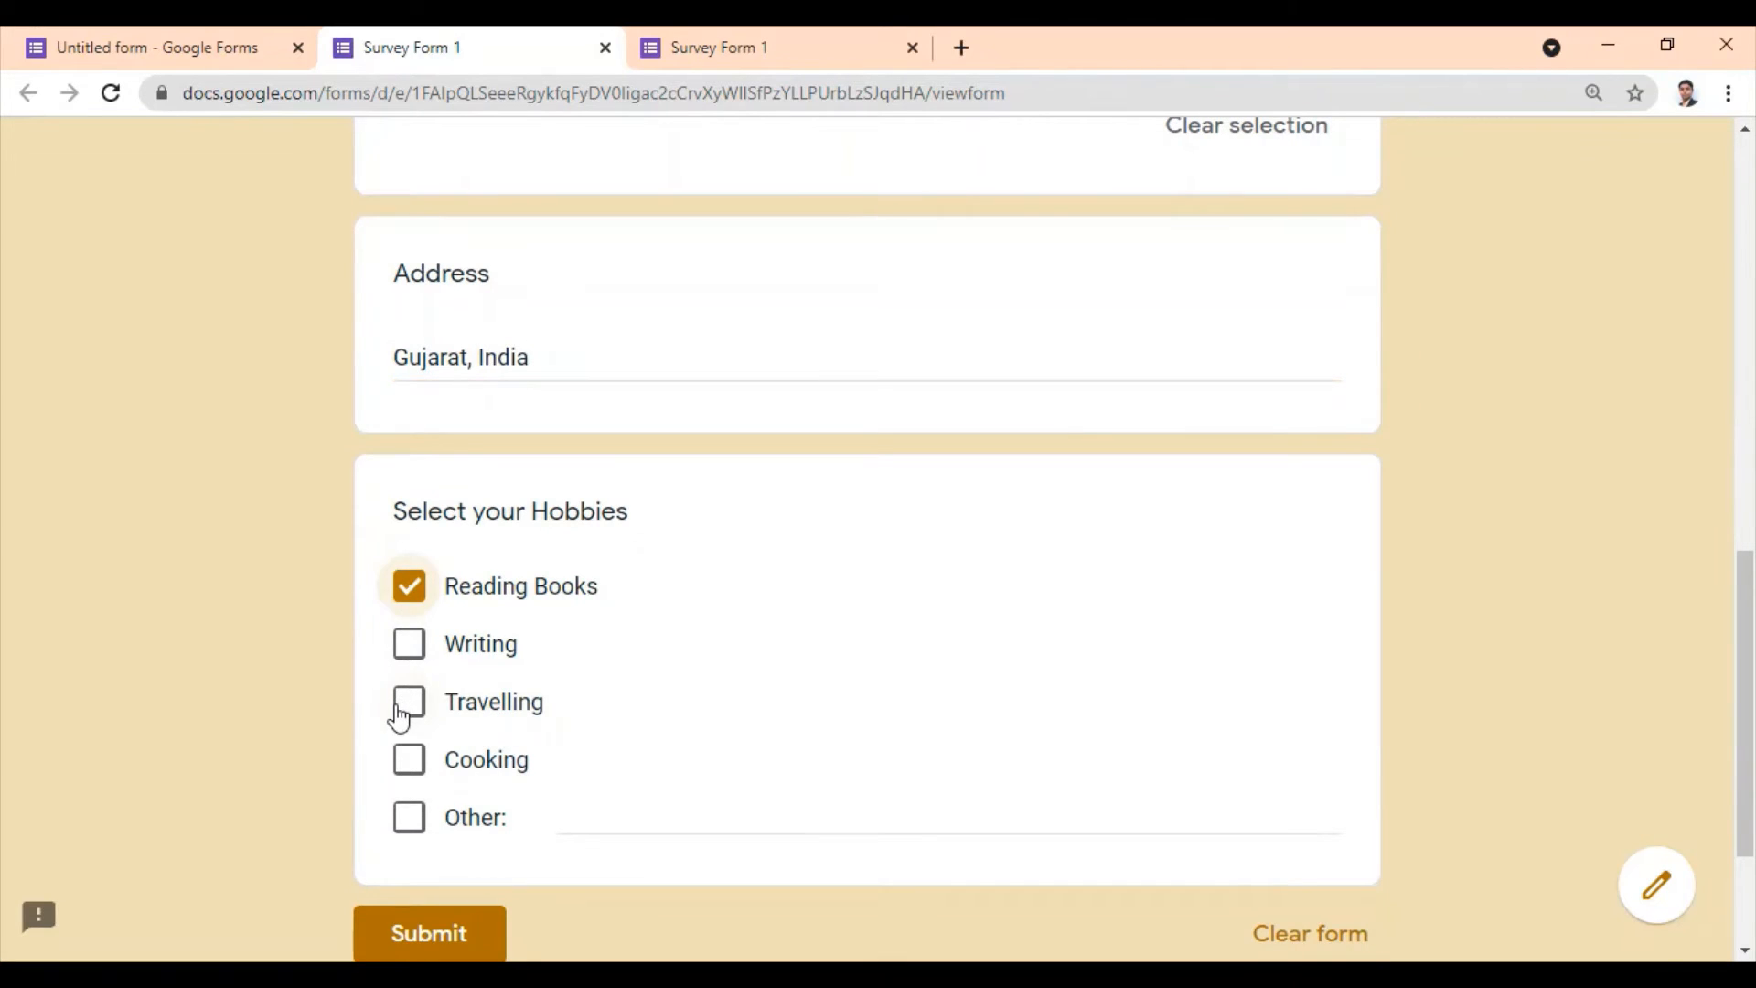
left_click(402, 711)
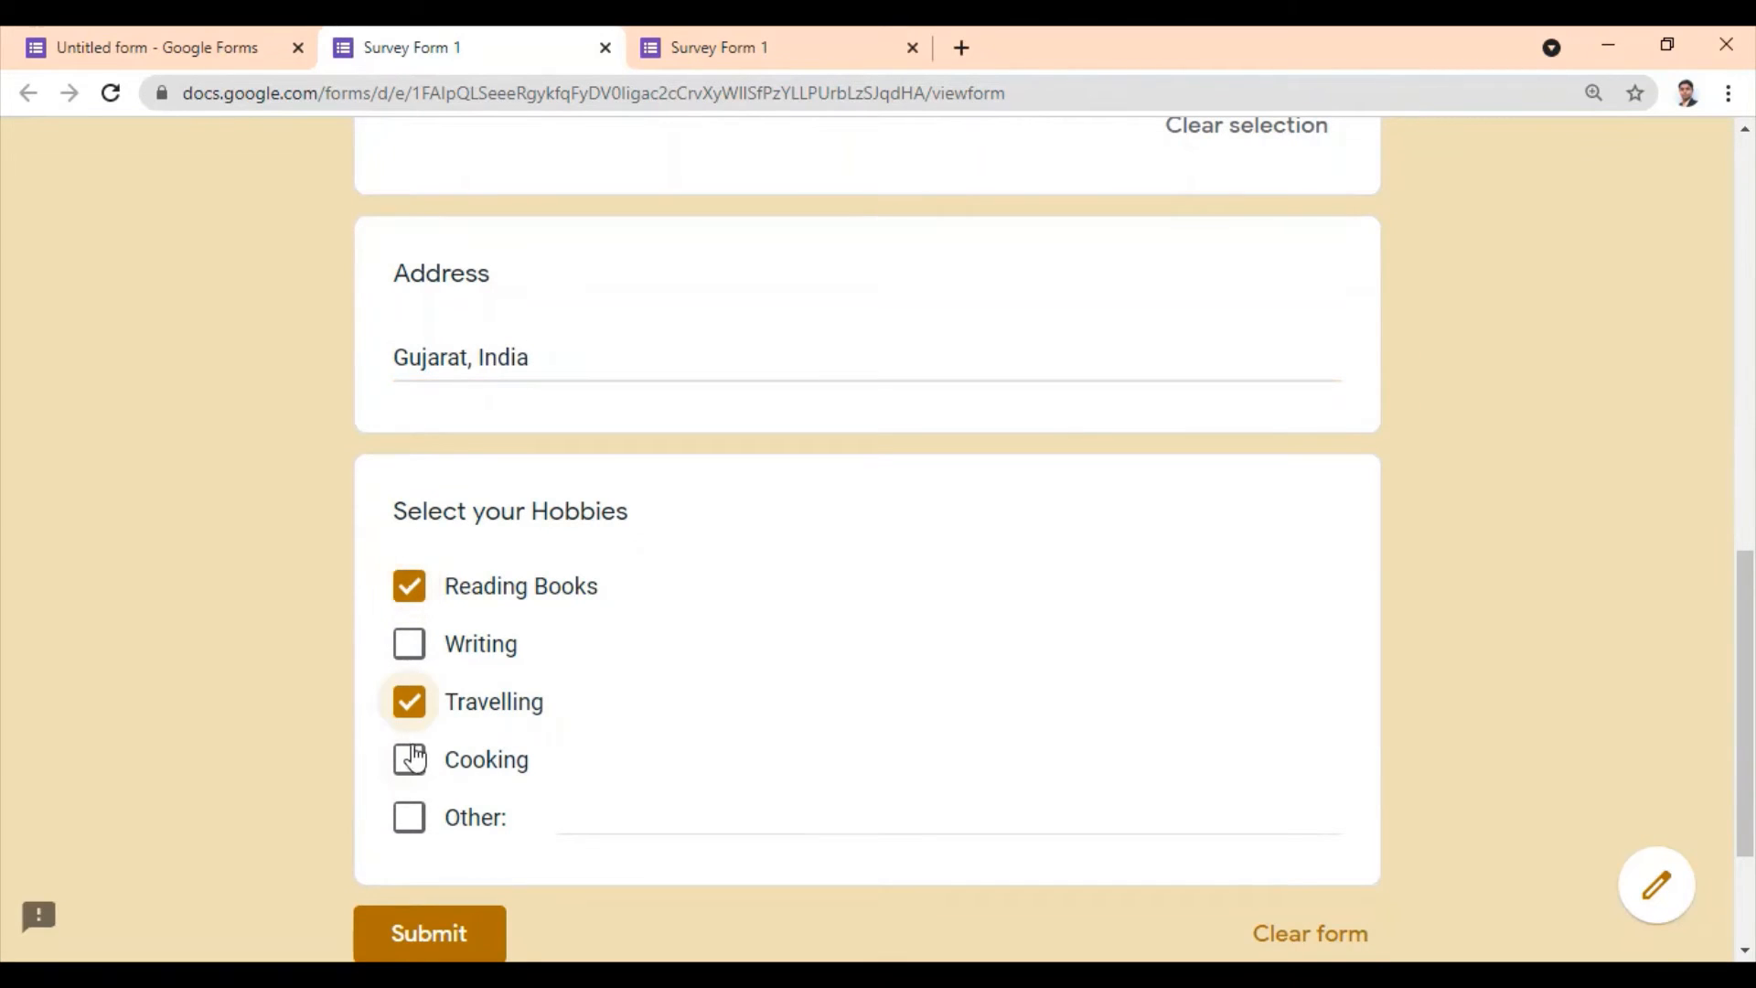
left_click(409, 827)
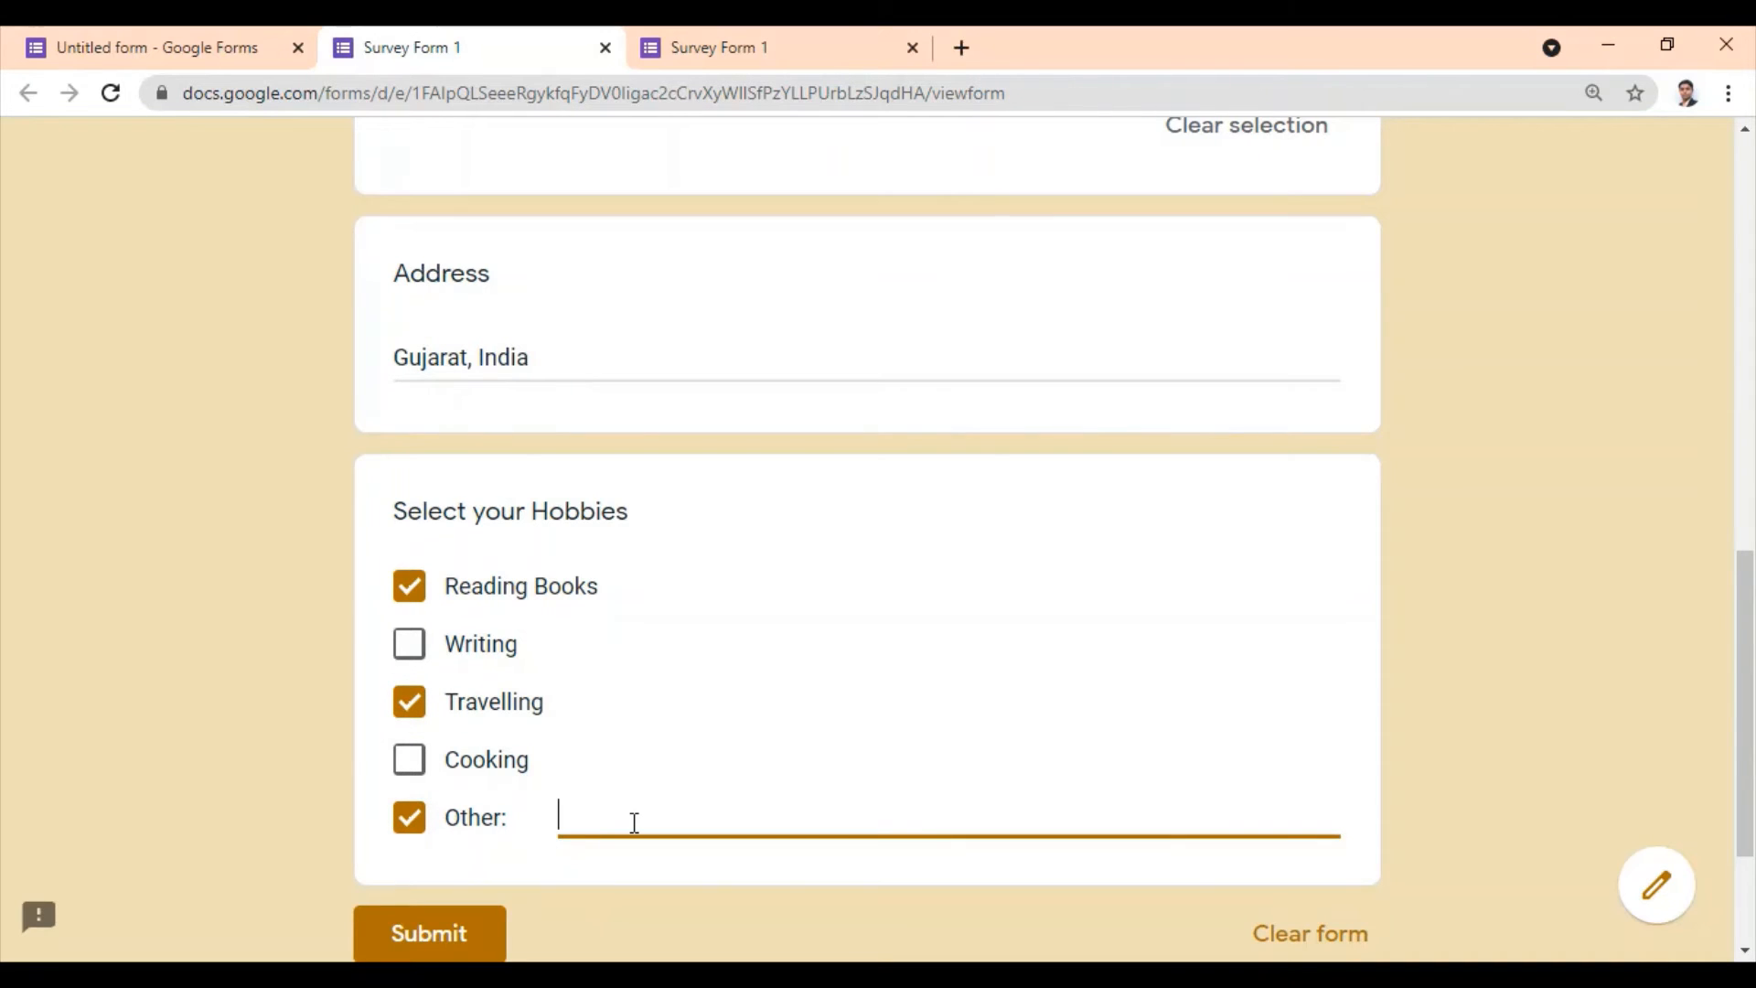
type("Reading novels.")
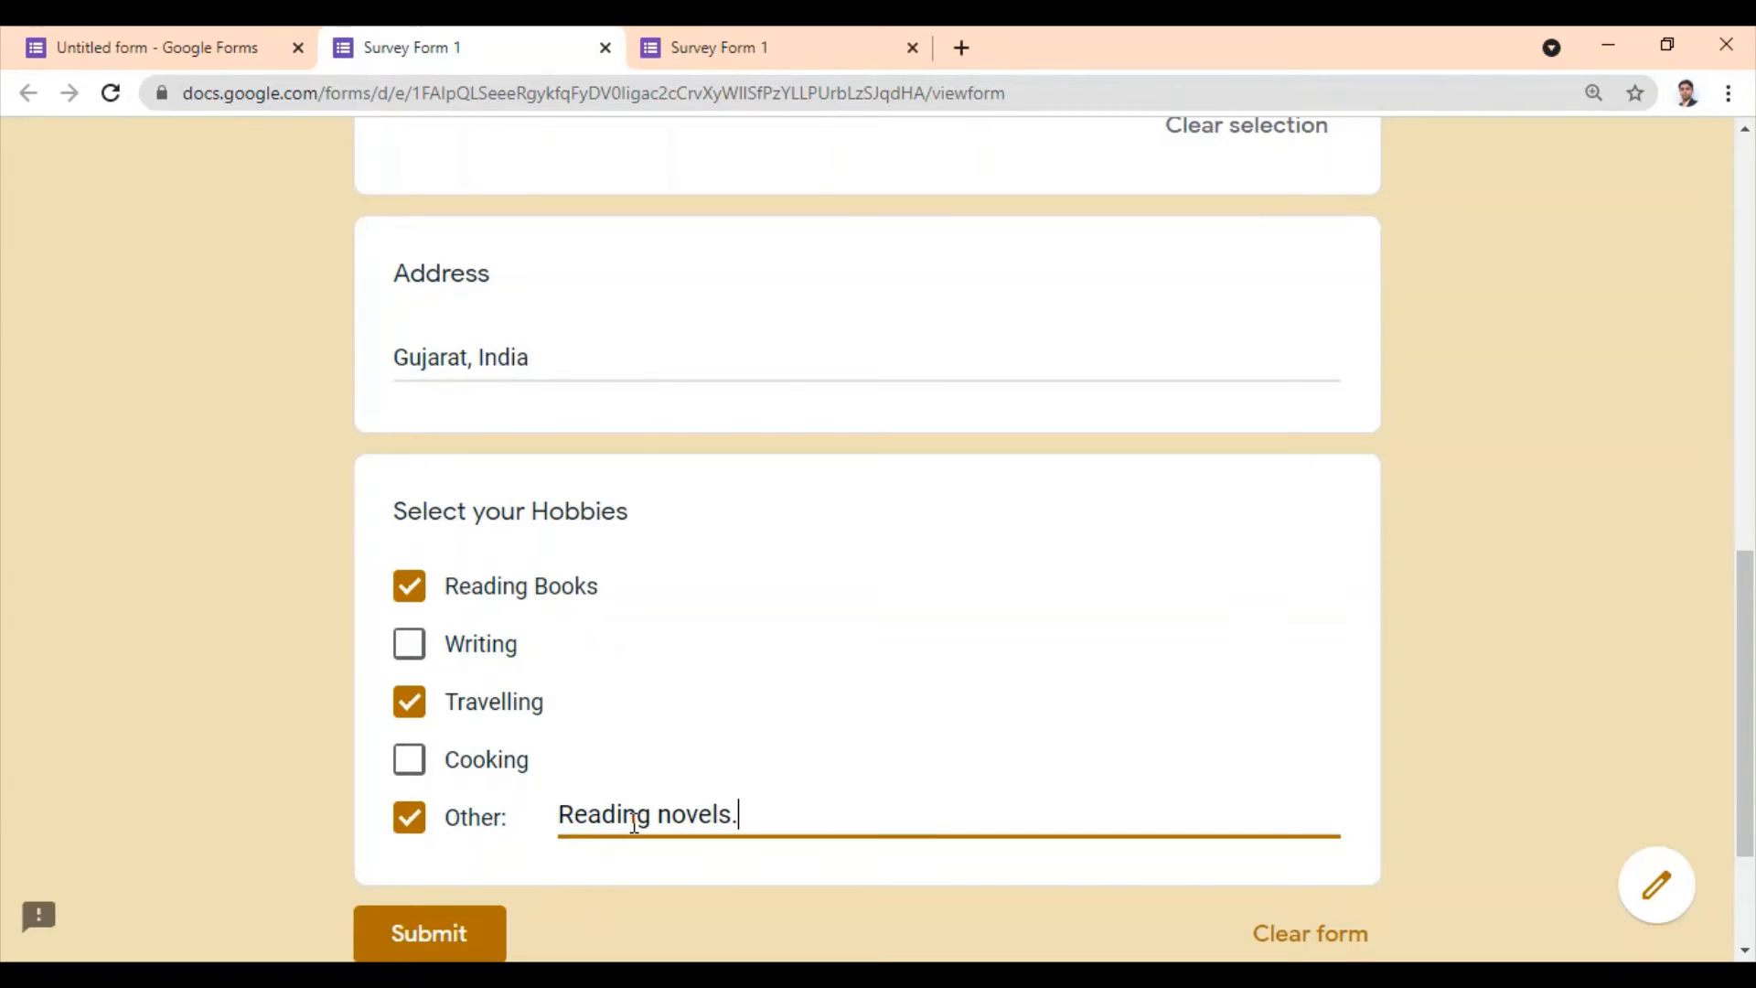
type("....")
left_click(416, 939)
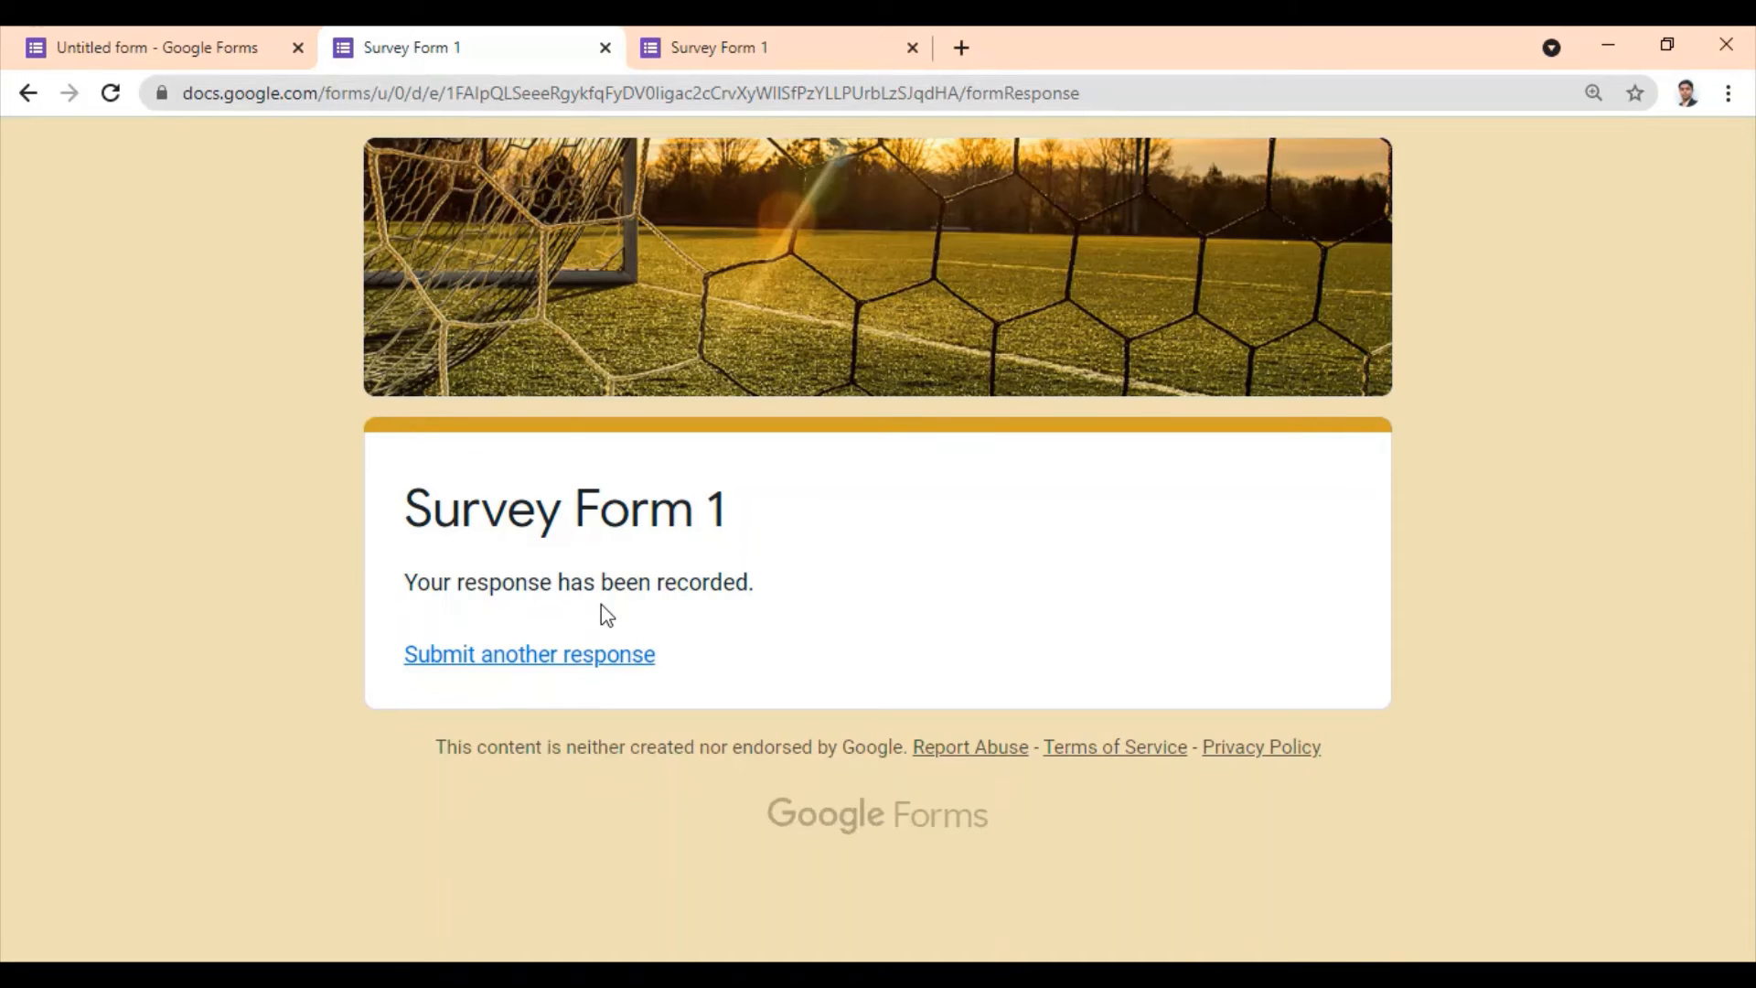
Step: Review the response summary in the form editor, including the names and the gender chart, and return to the questions
left_click(172, 59)
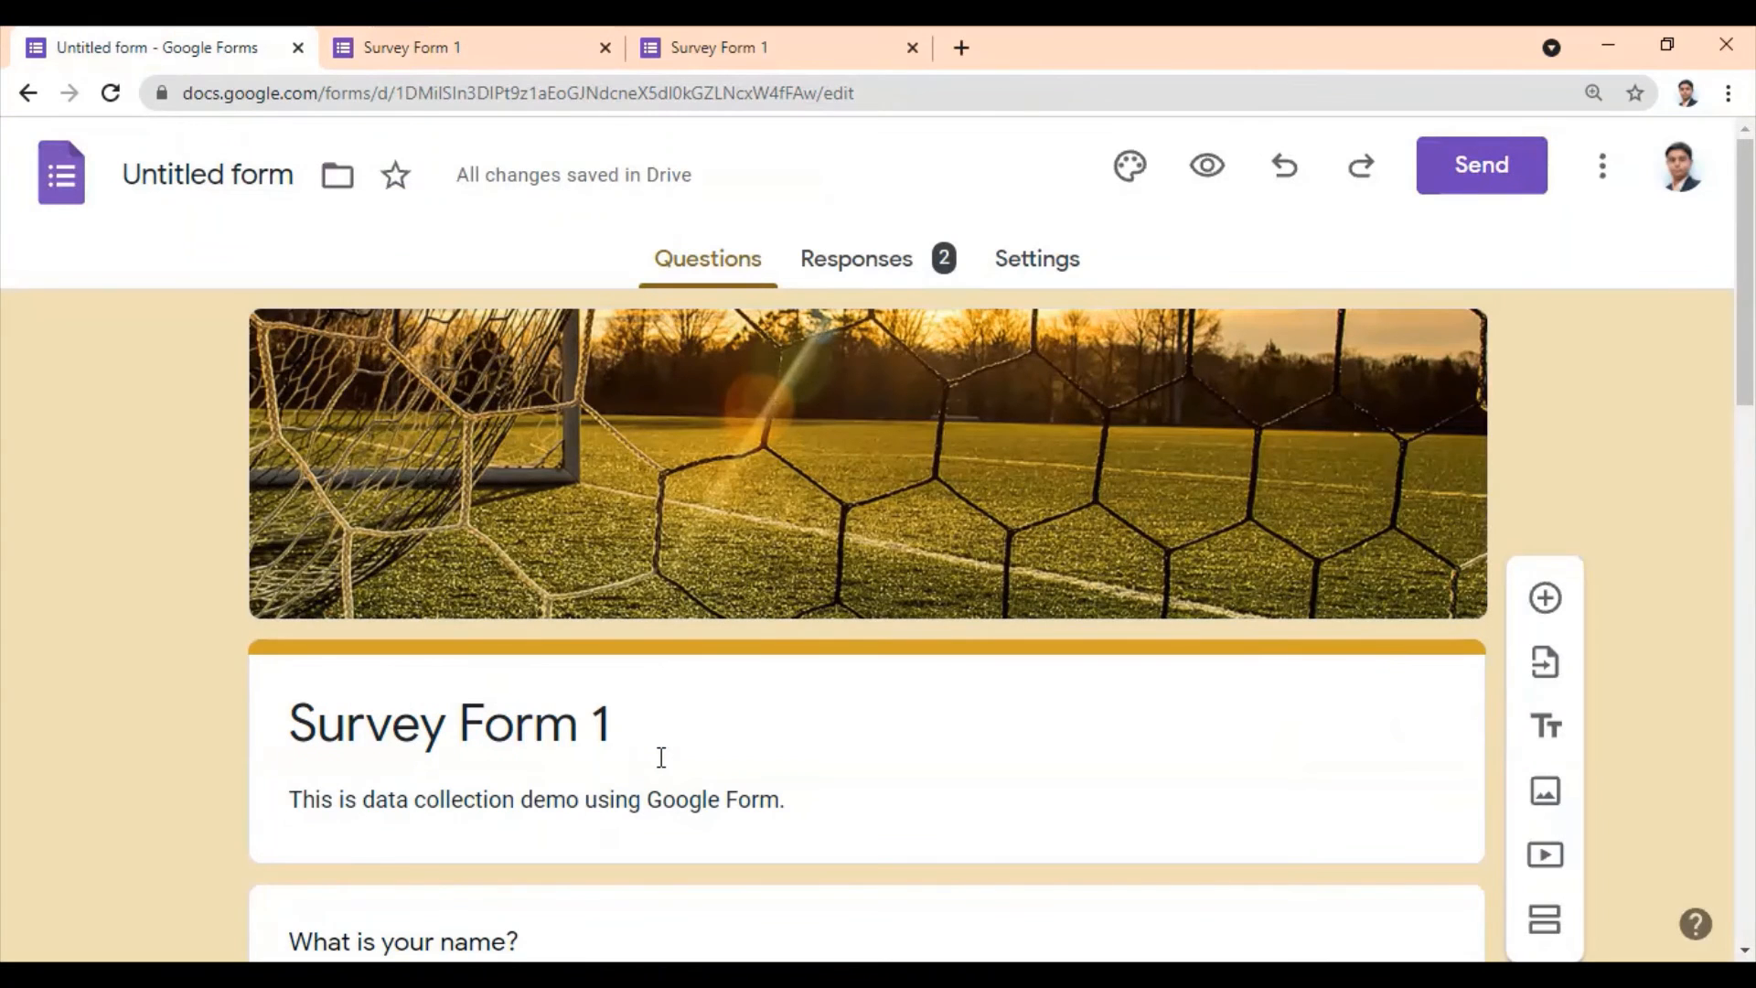
left_click(849, 265)
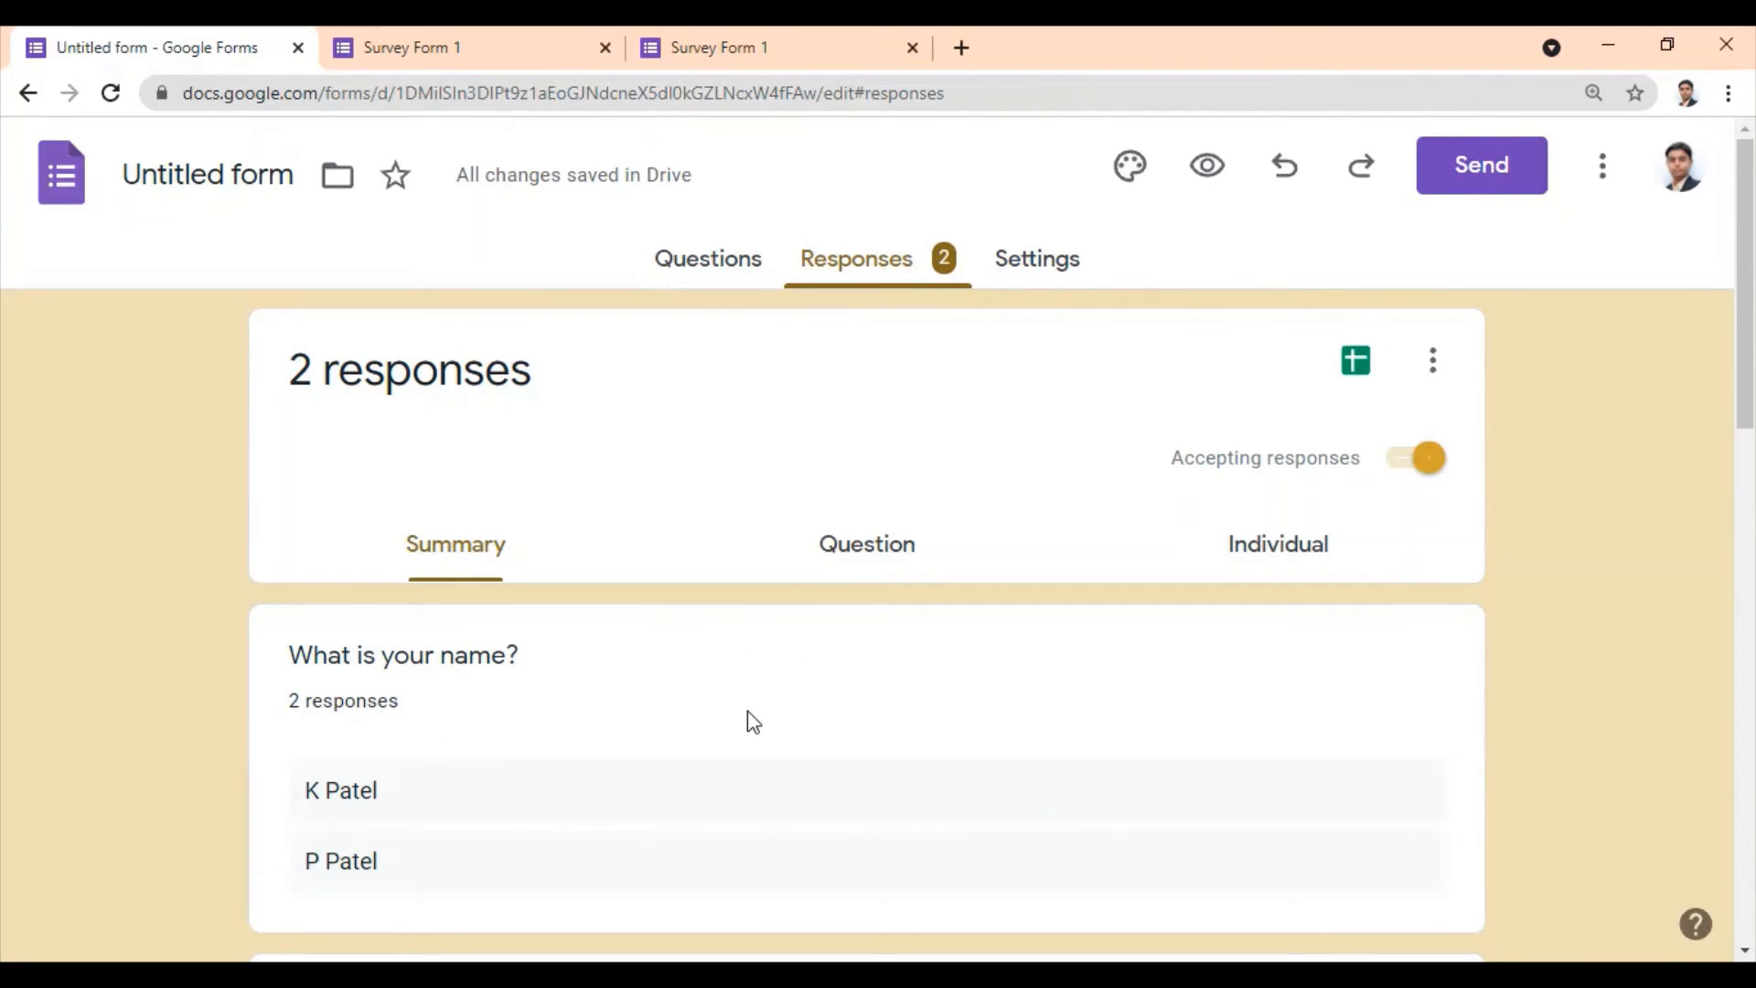
scroll(753, 722, "down", 1)
scroll(748, 712, "down", 4)
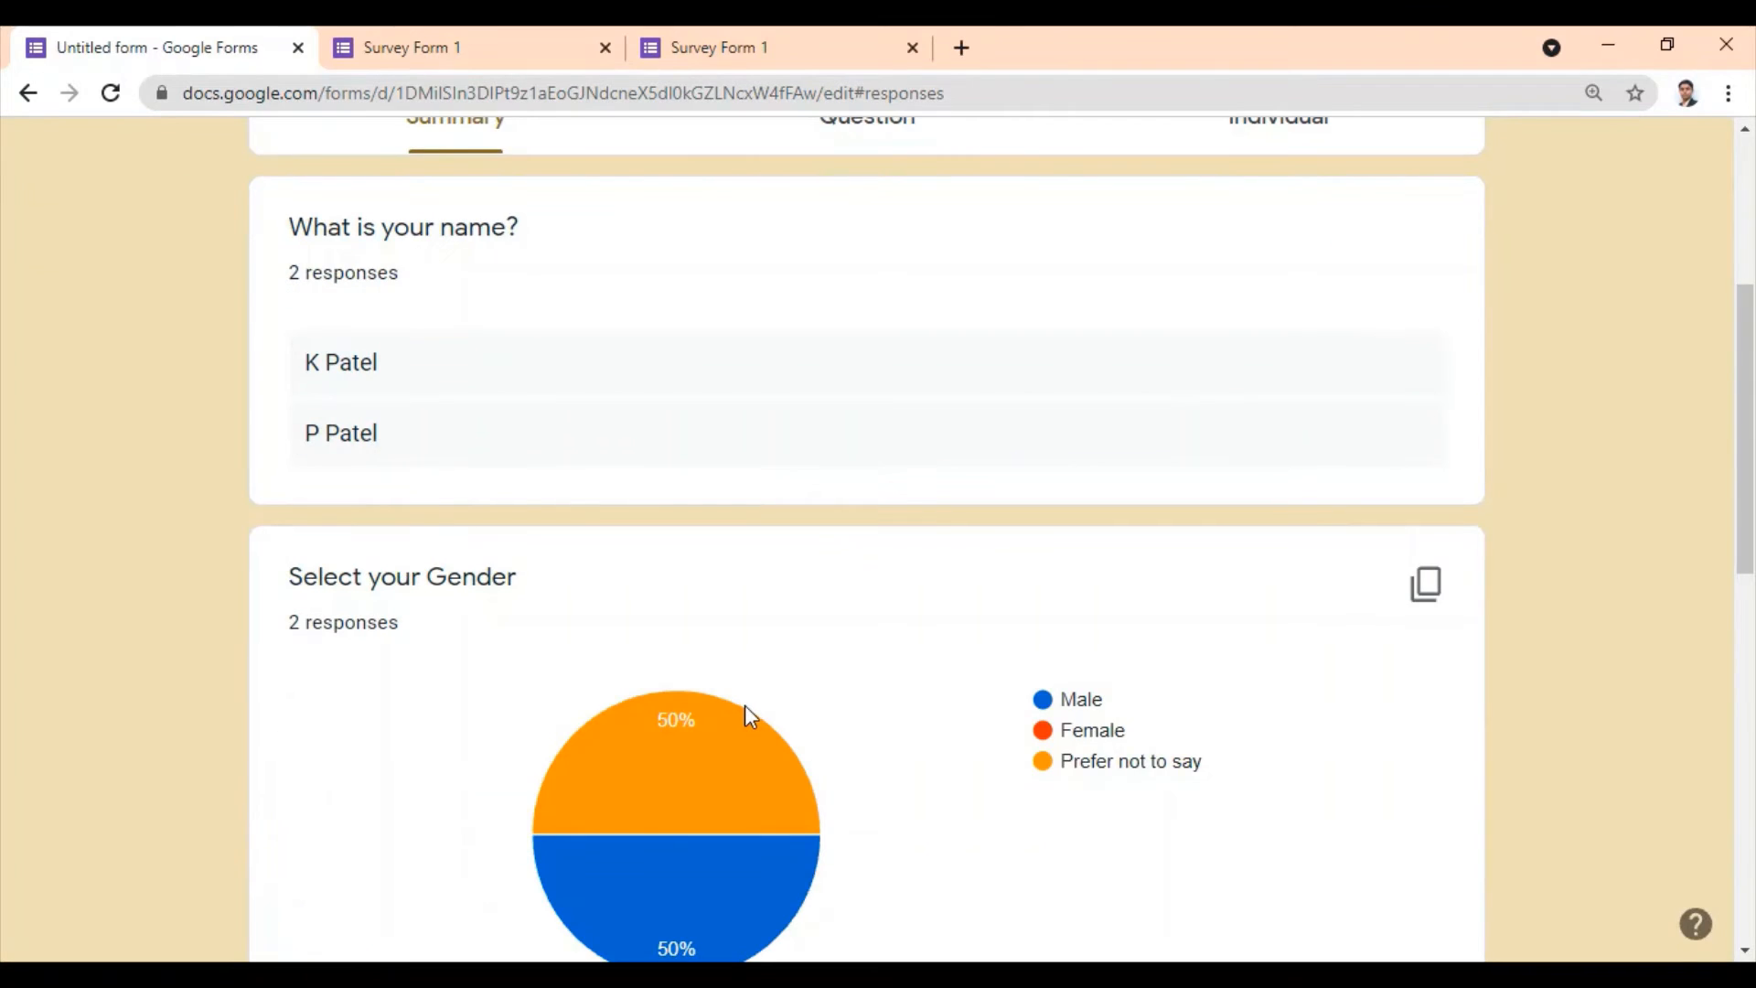
scroll(744, 705, "down", 3)
mouse_move(658, 661)
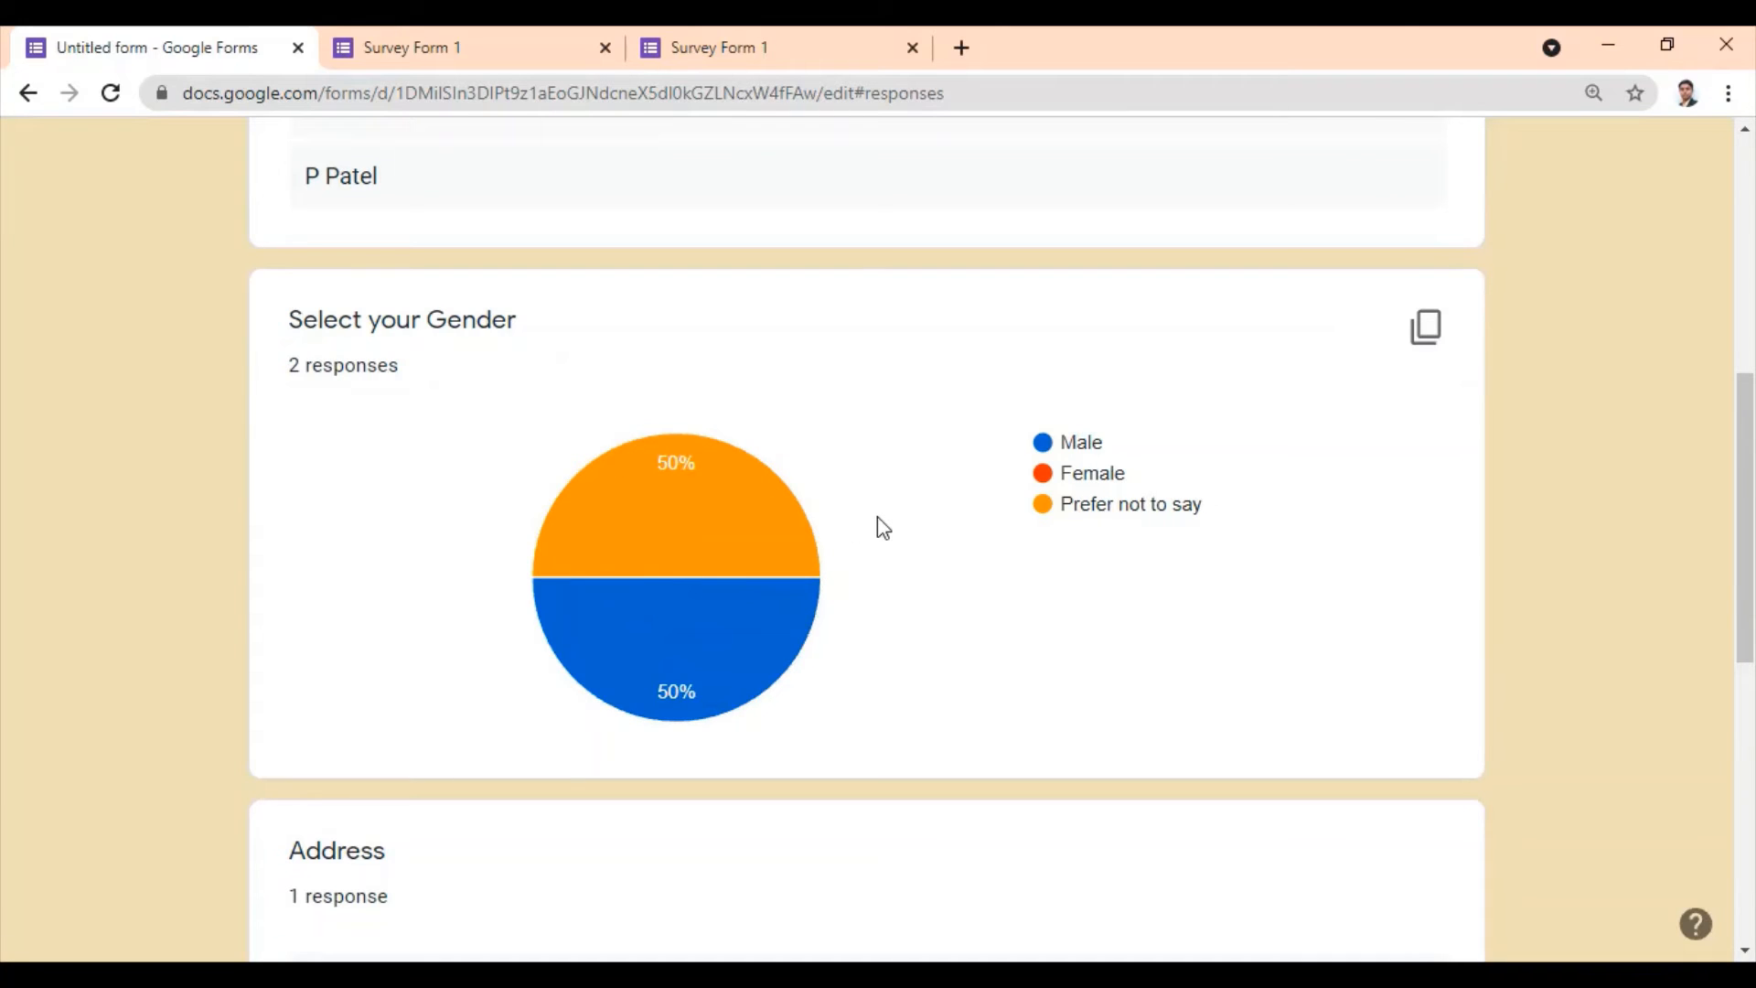
scroll(878, 466, "up", 7)
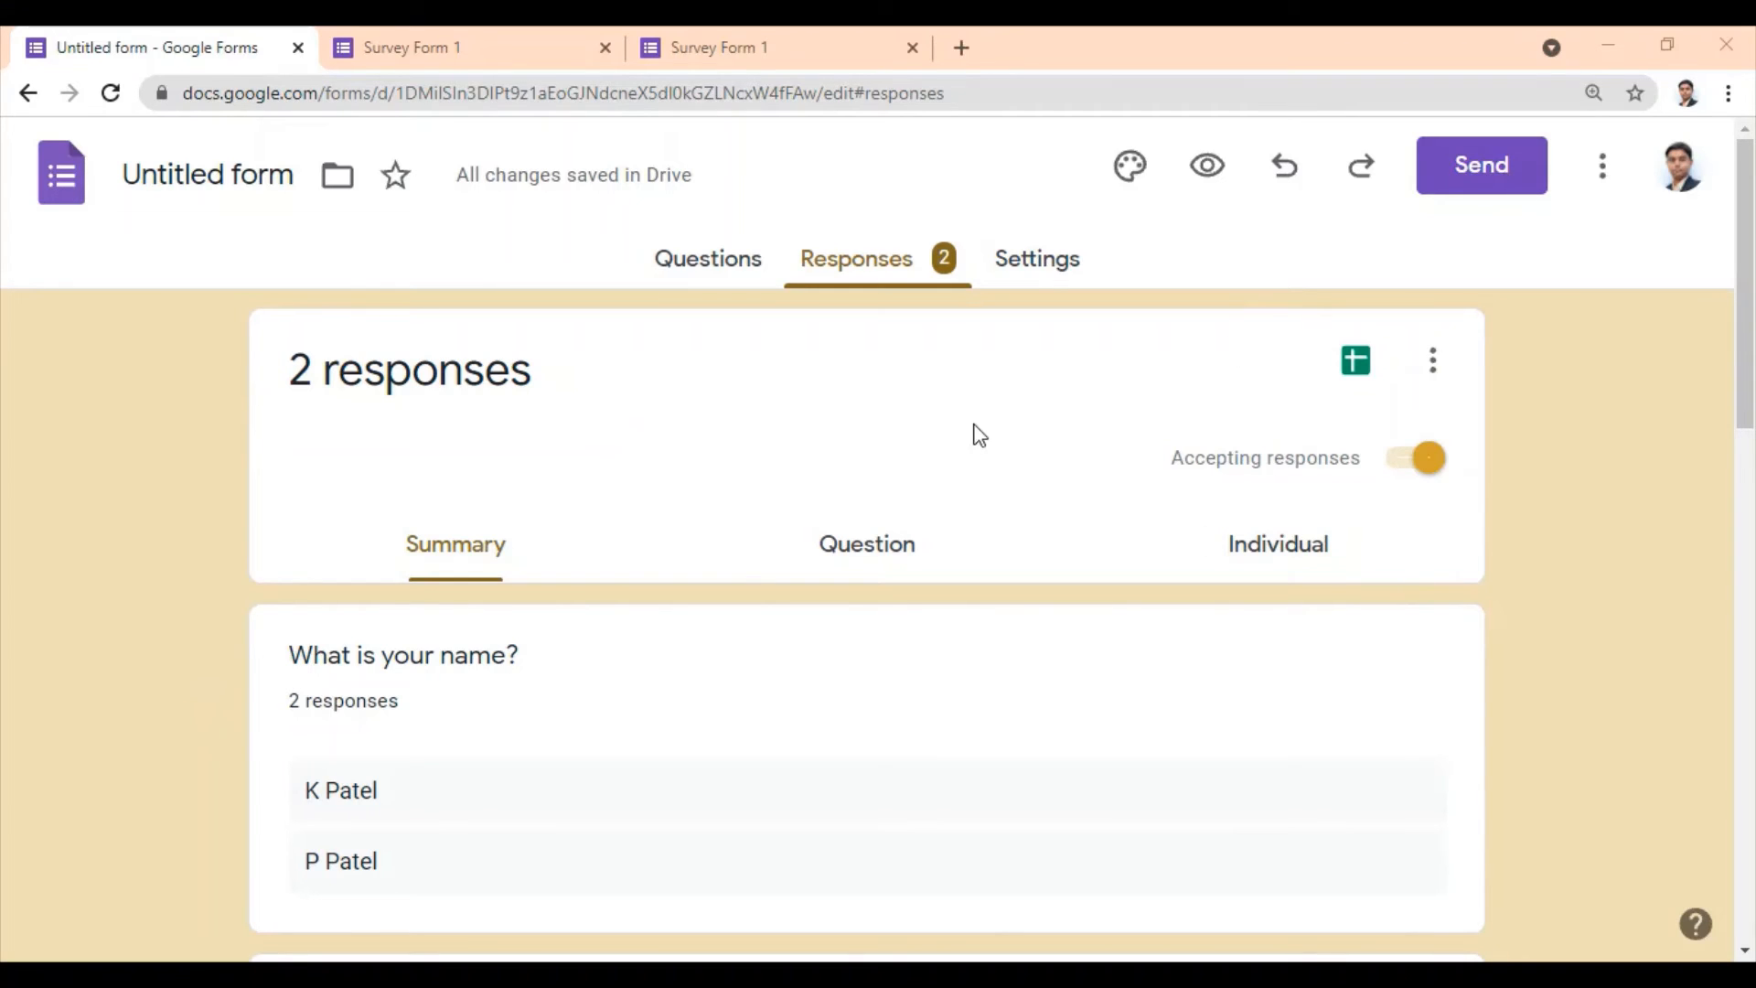
left_click(722, 275)
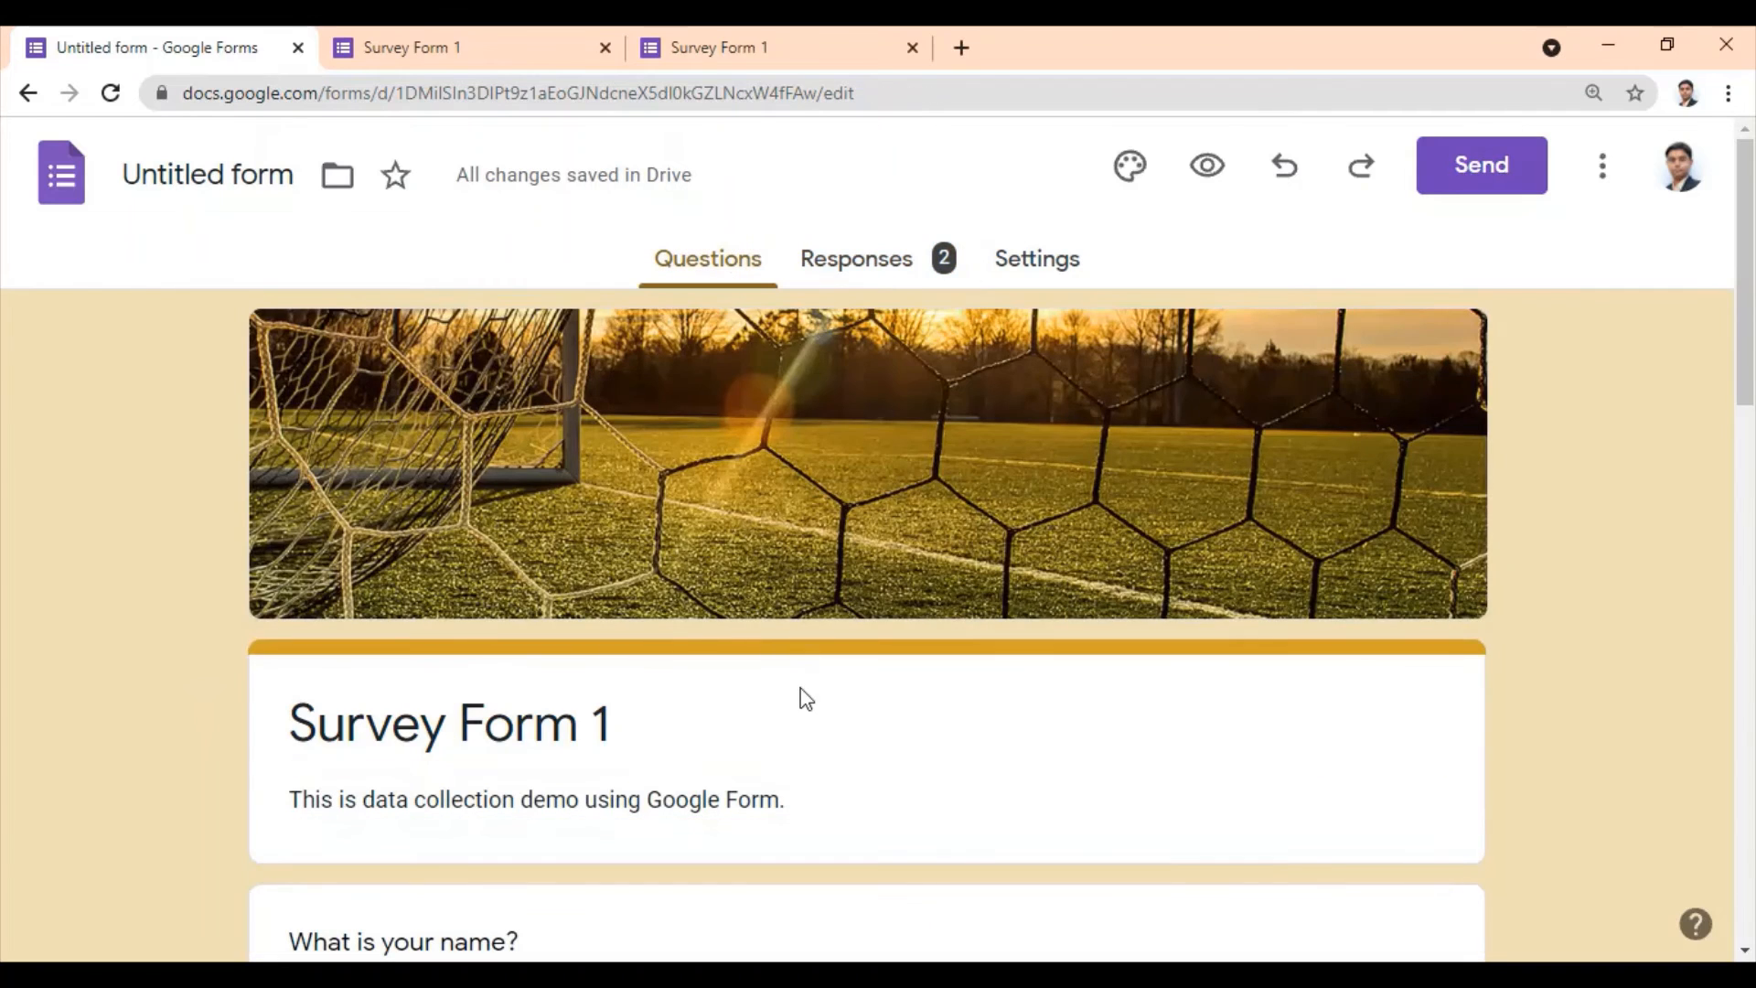
Step: Open the form's sending options, get its link with Shorten URL enabled, and copy the shortened link
left_click(1491, 187)
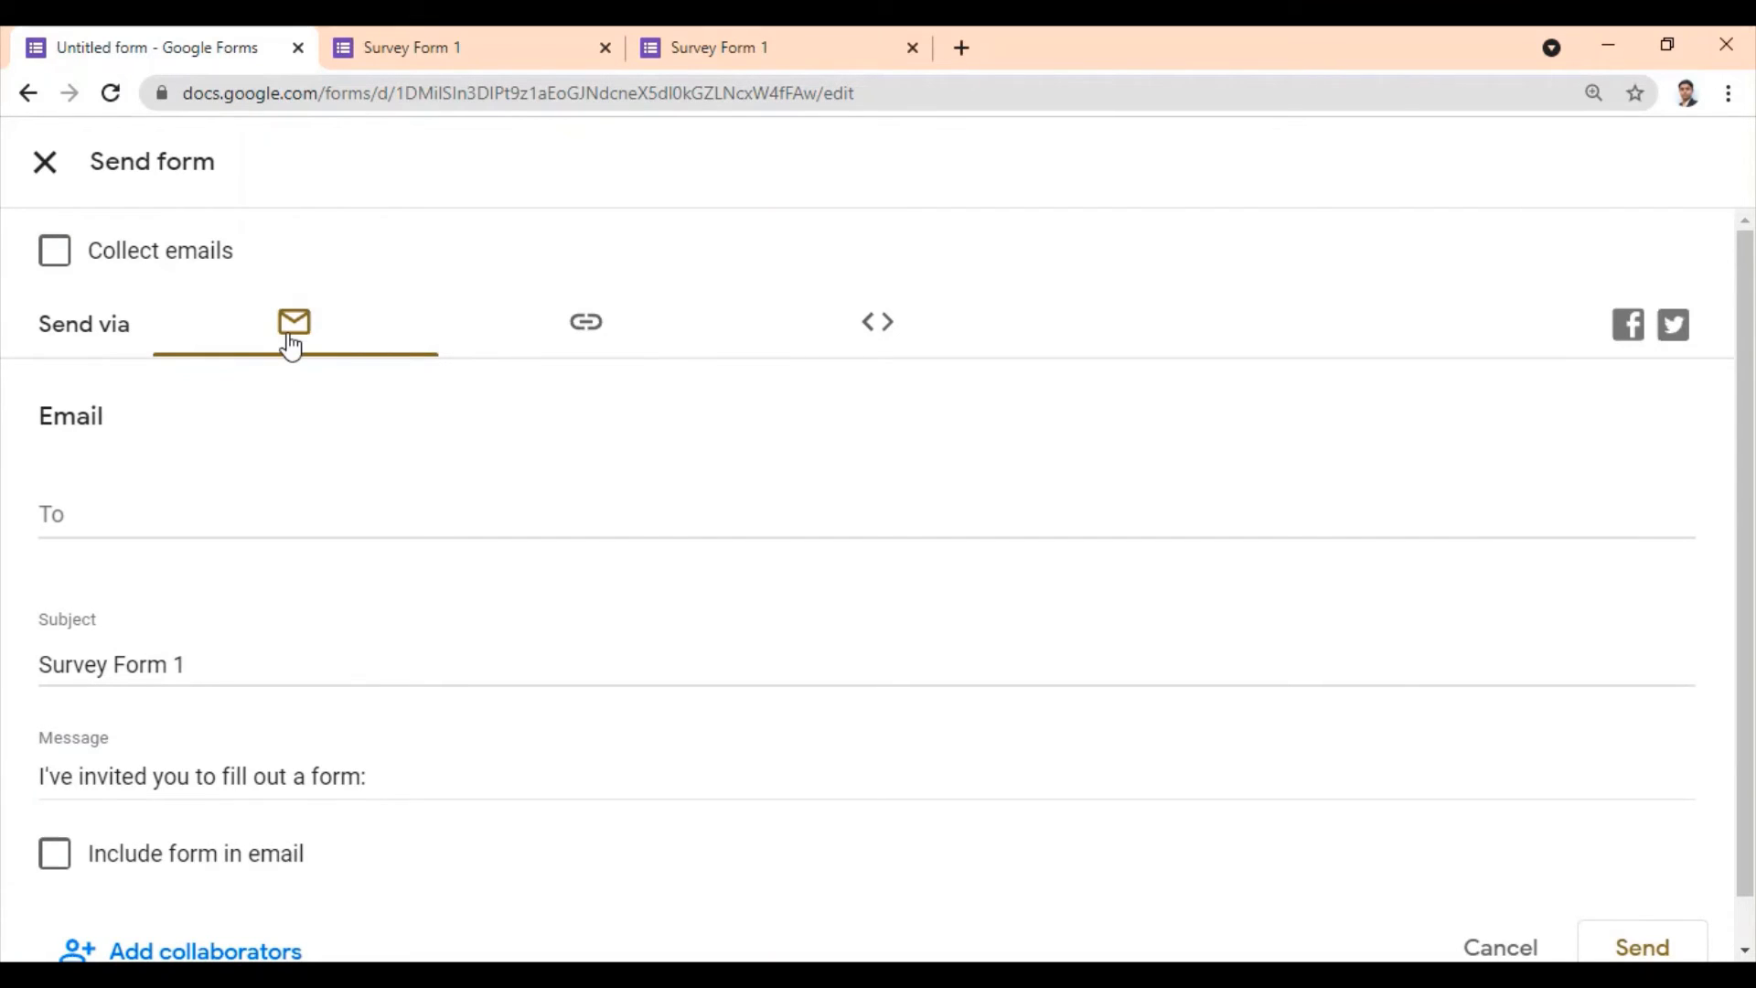
left_click(576, 329)
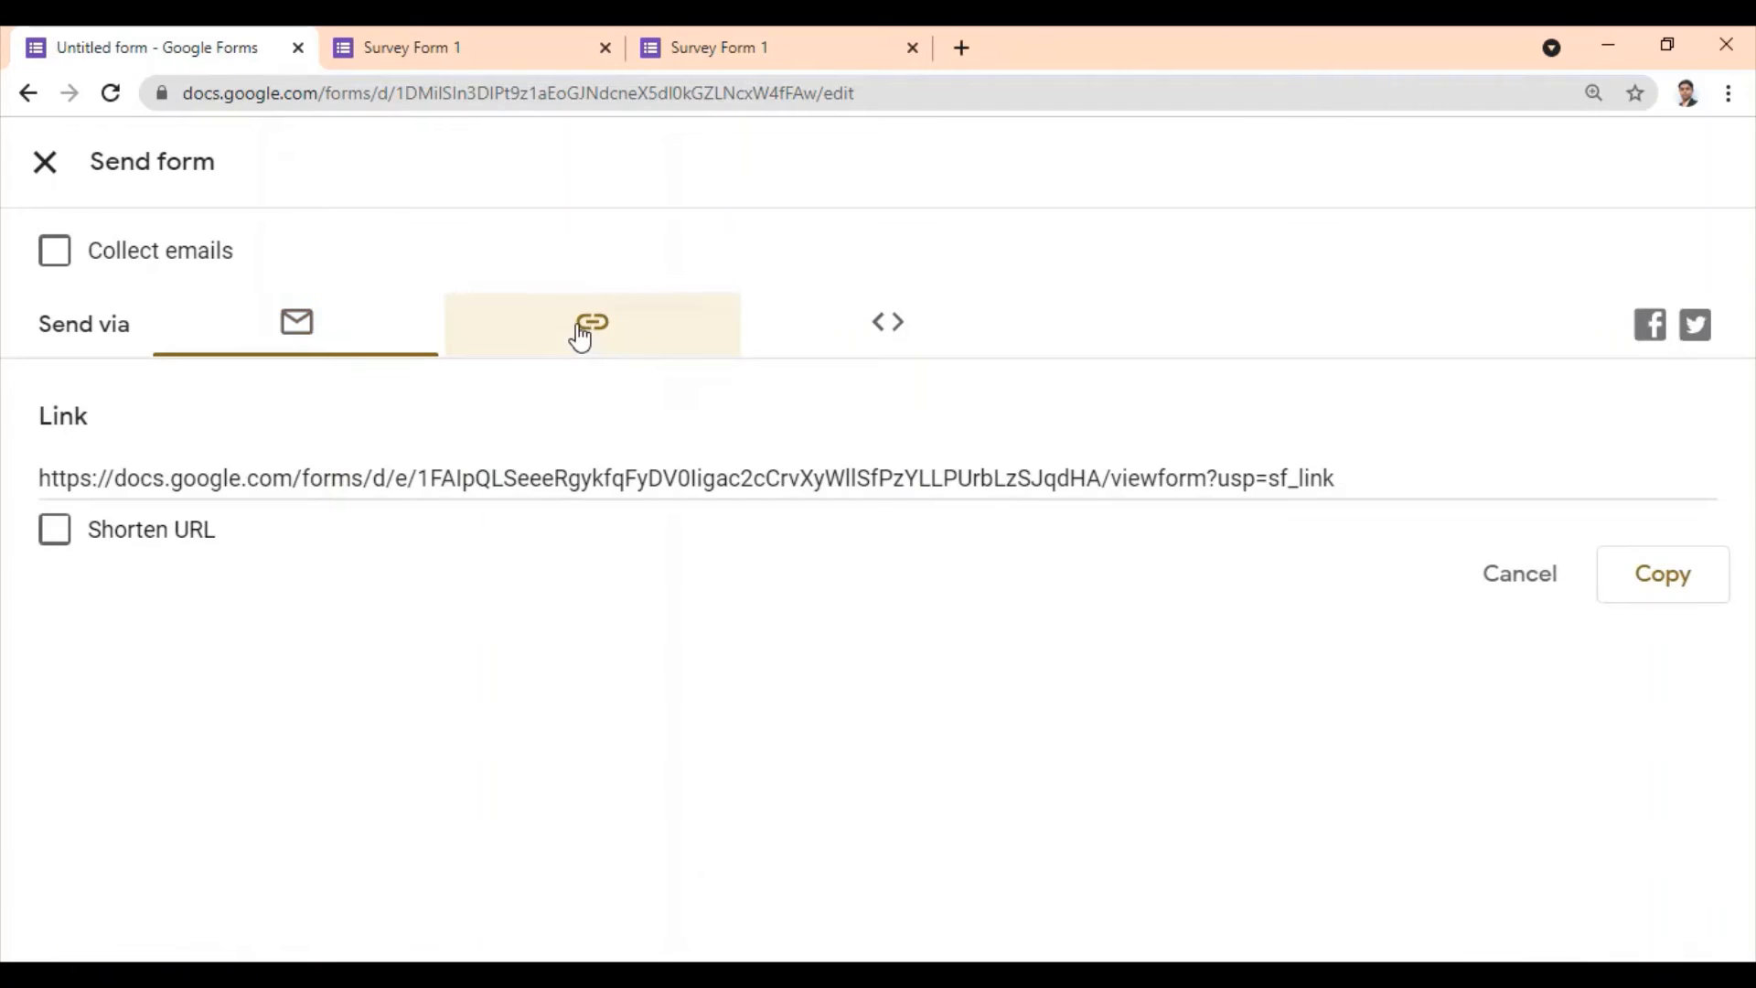
left_click(55, 528)
key("ctrl+c")
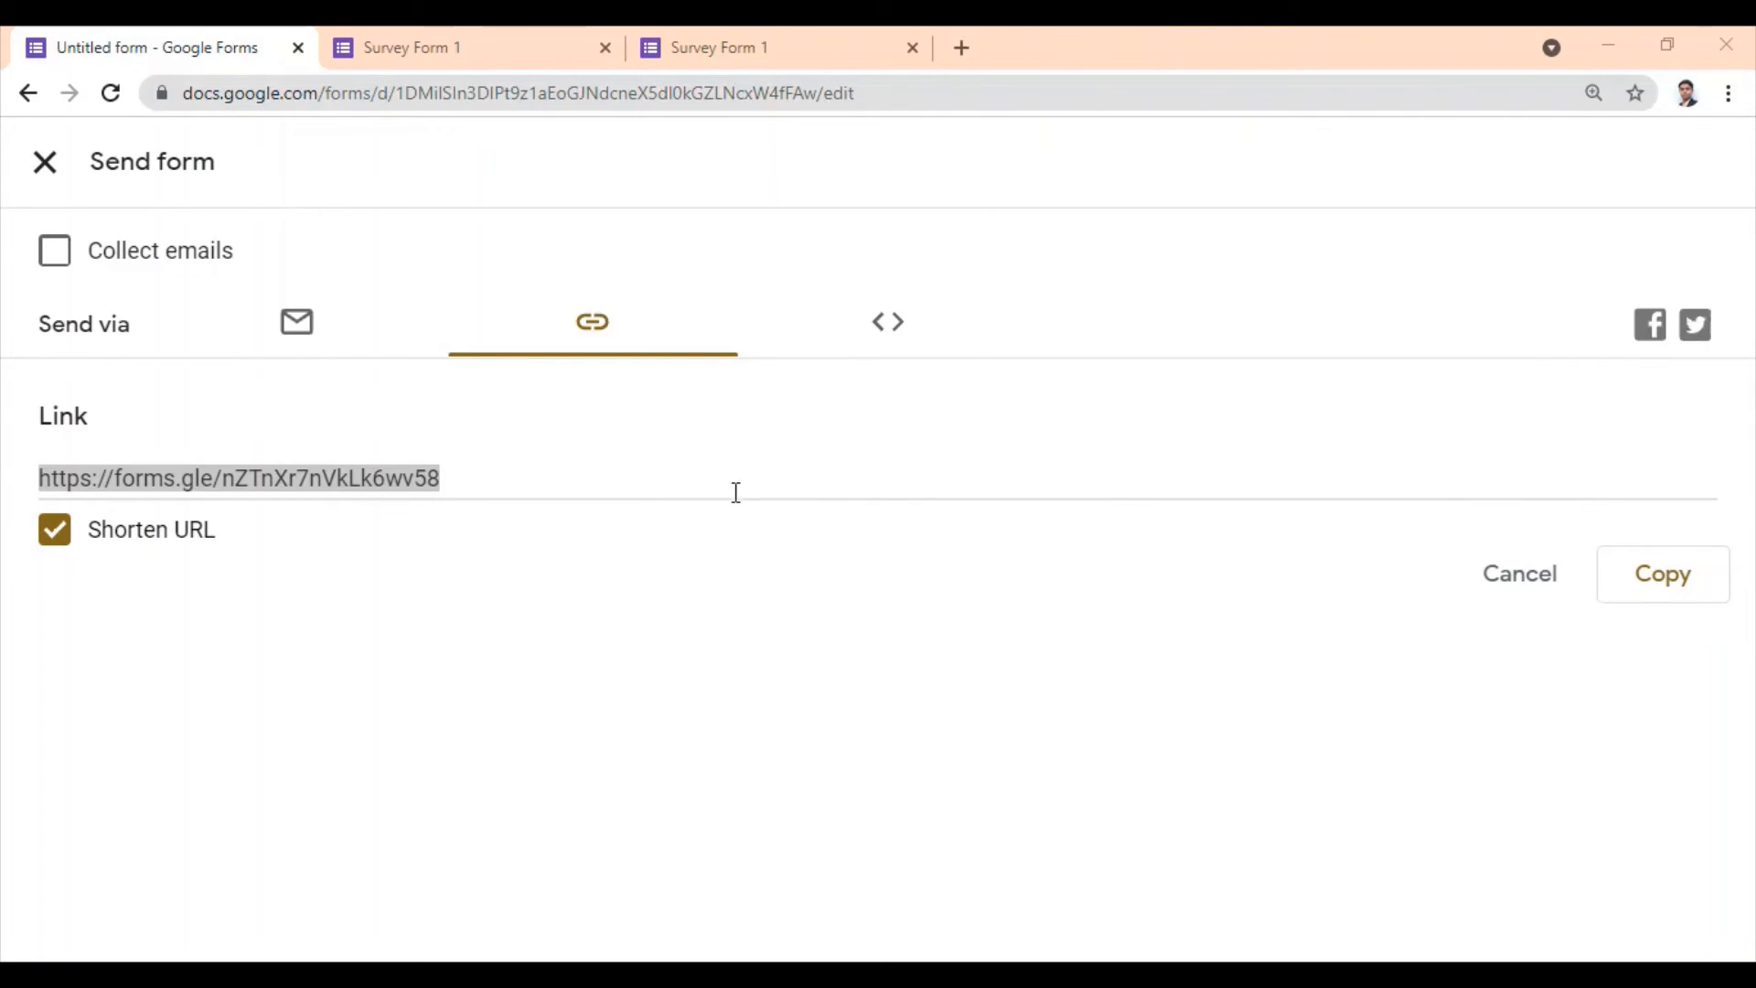
left_click(509, 482)
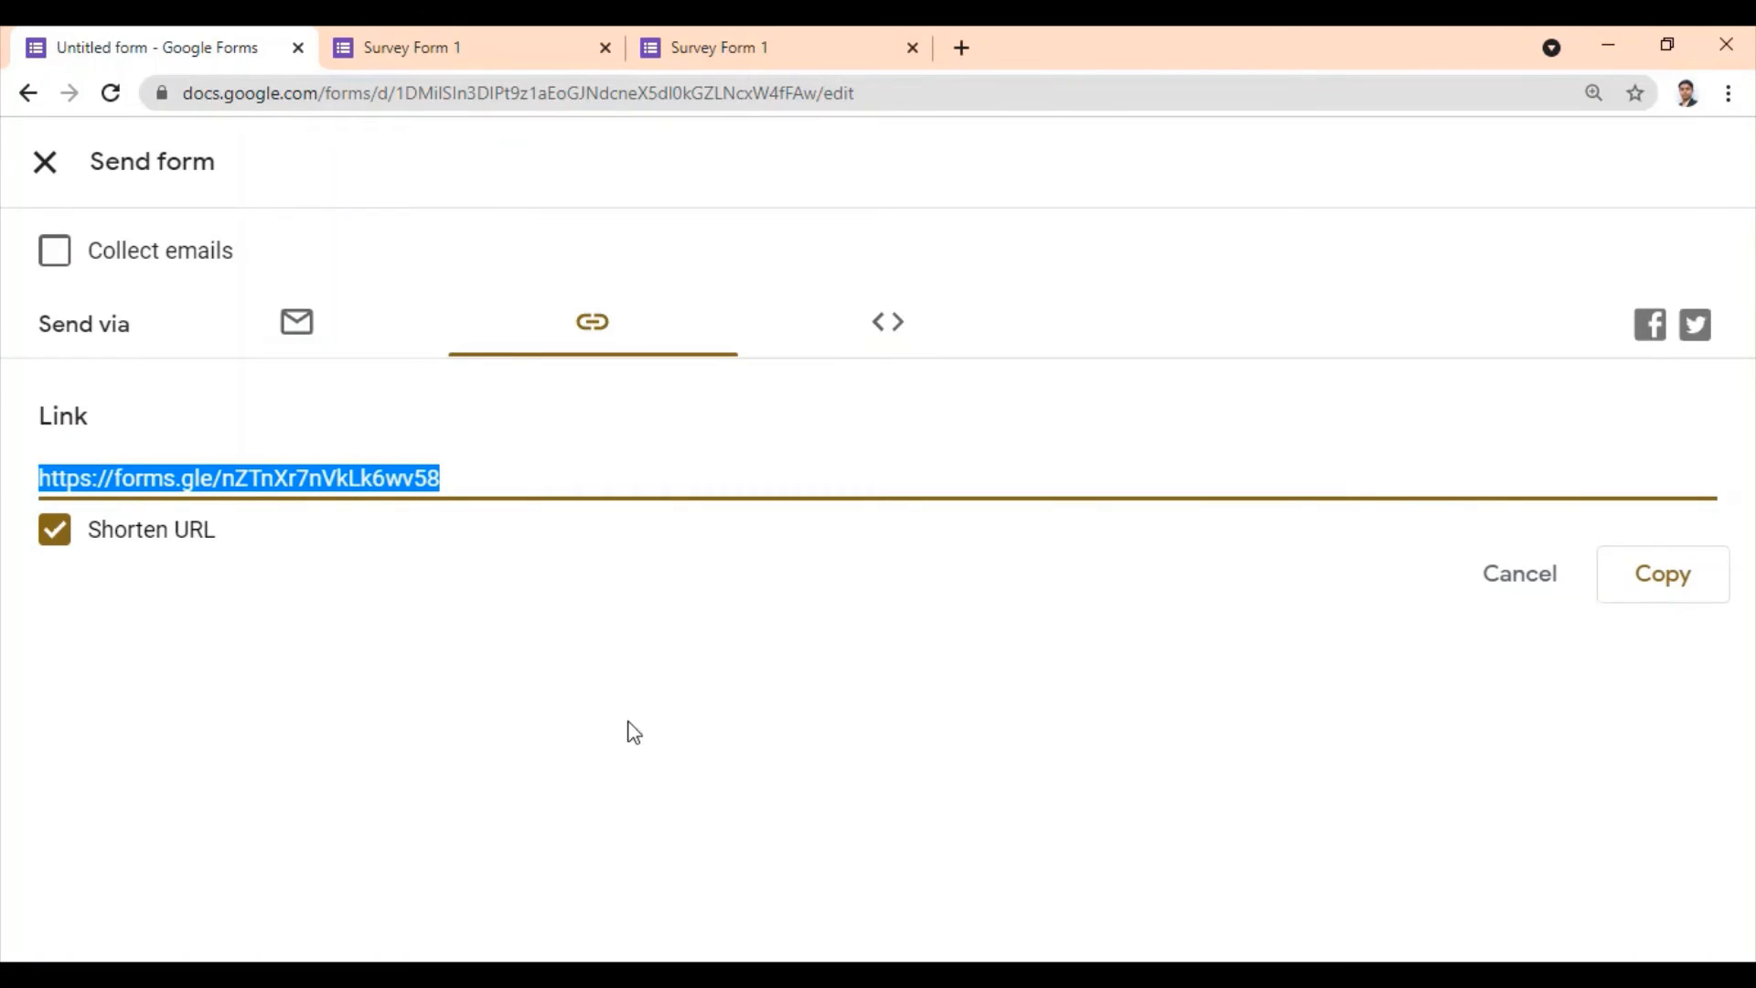
Step: Switch to the Notepad invitation and paste the form link beneath "Please submit your survey data at following link:"
left_click(838, 953)
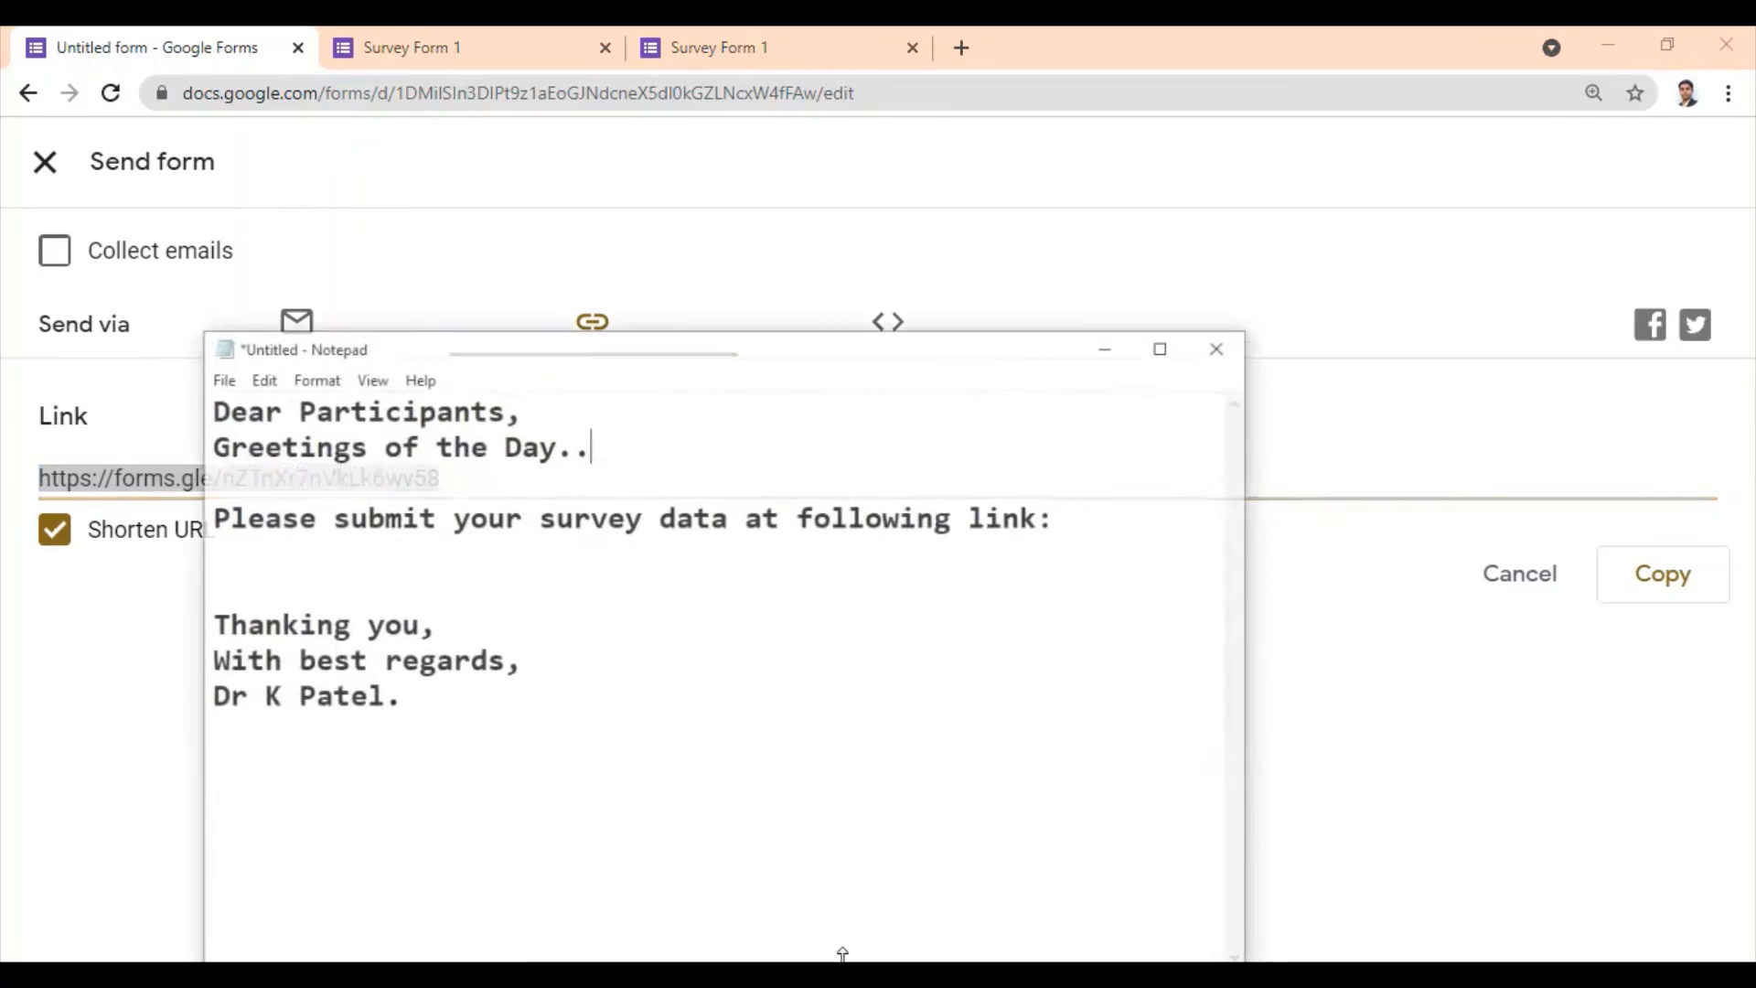
left_click(449, 545)
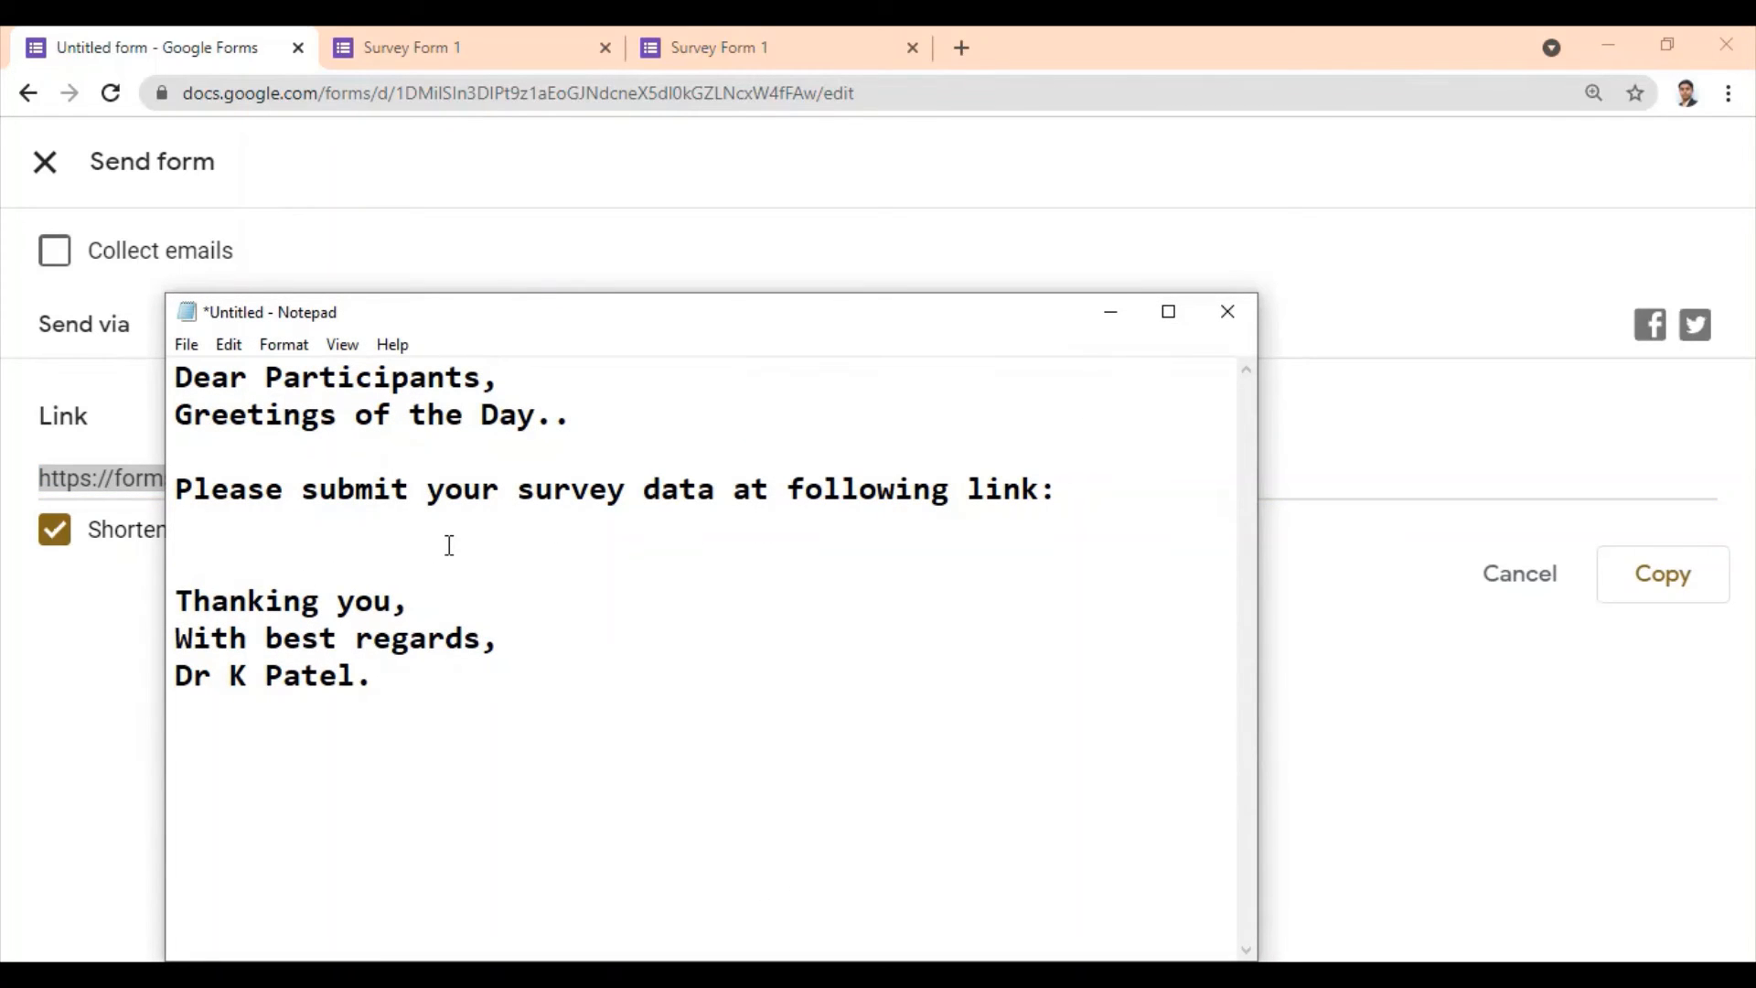
key("ctrl+v")
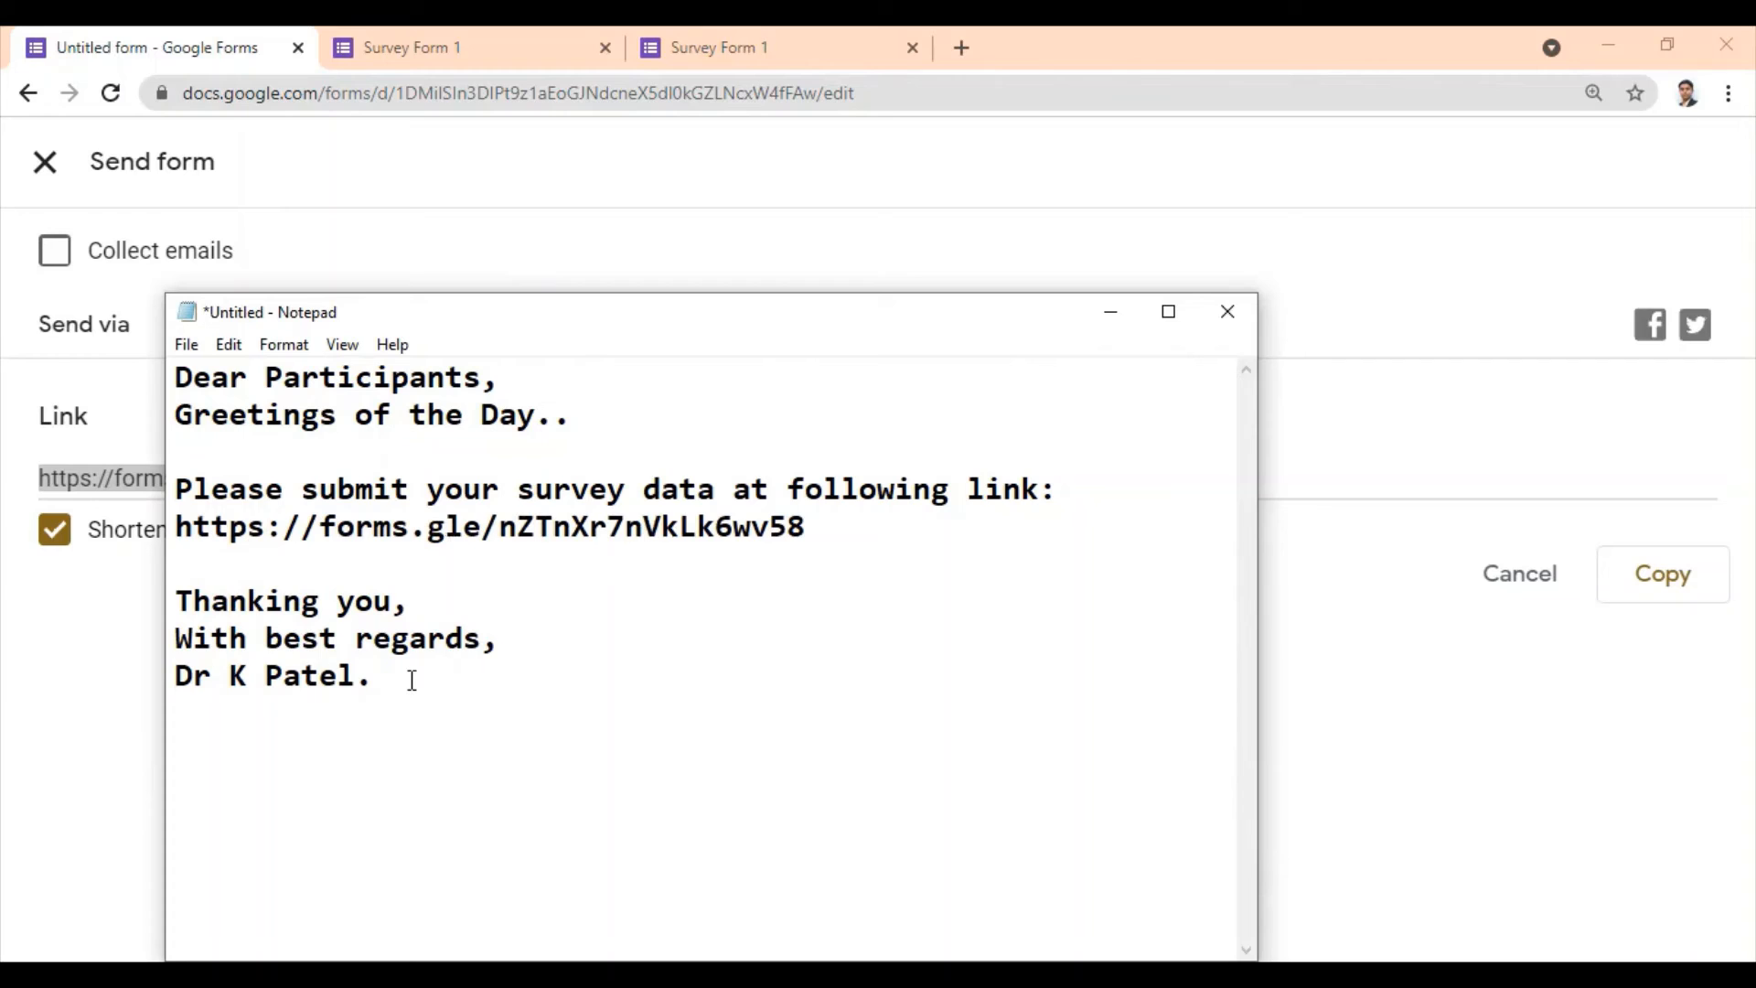
Step: Copy the whole Notepad invitation into the body of the Gmail draft "Data Collection Demo 1" and go to its recipients
left_click_drag(420, 684, 176, 376)
key("ctrl+c")
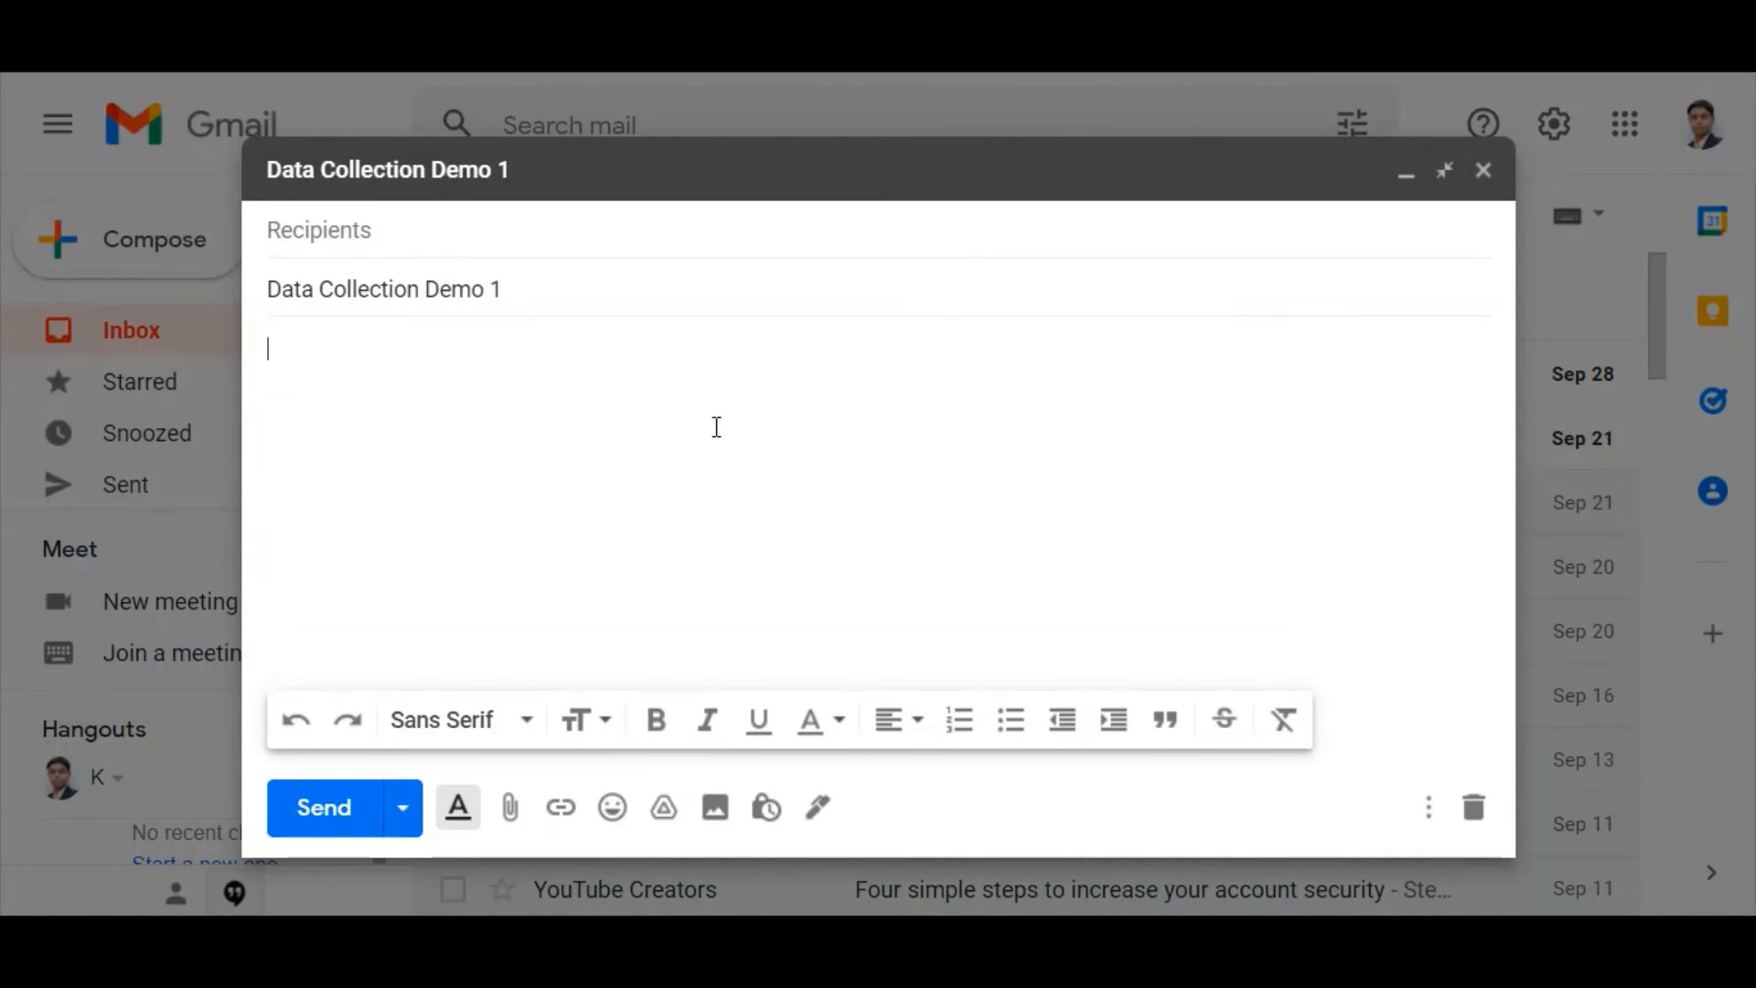
left_click(855, 940)
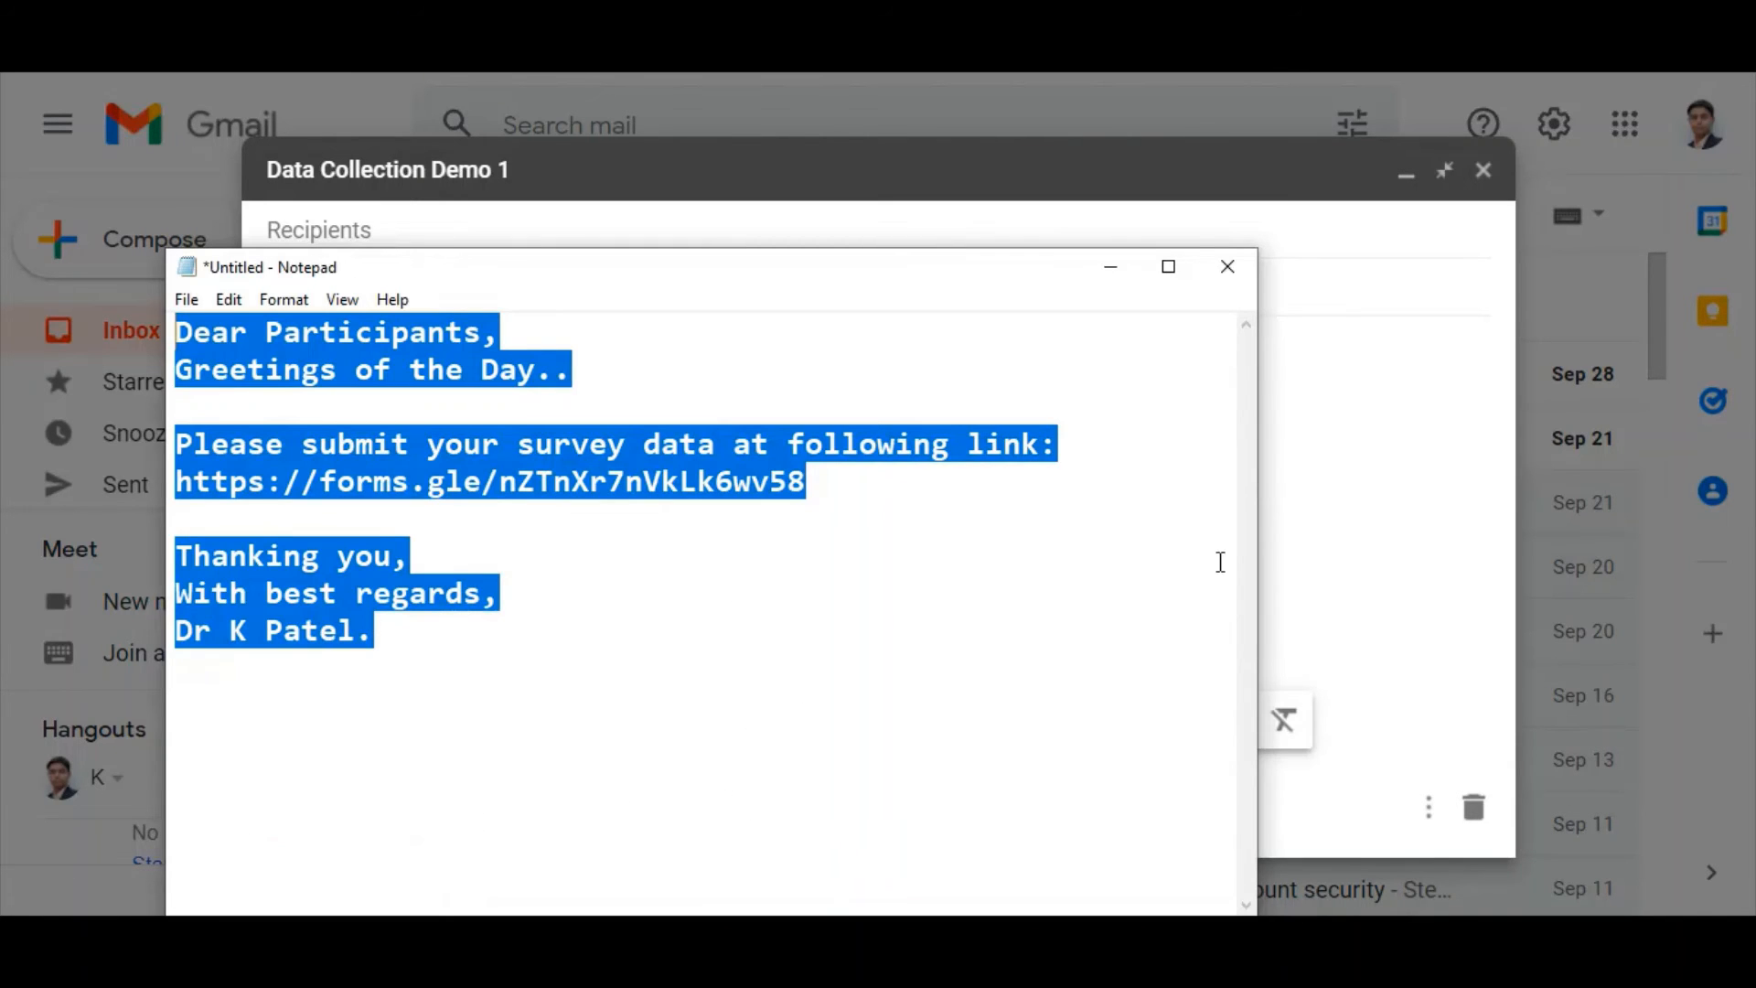
left_click(1324, 544)
left_click(392, 355)
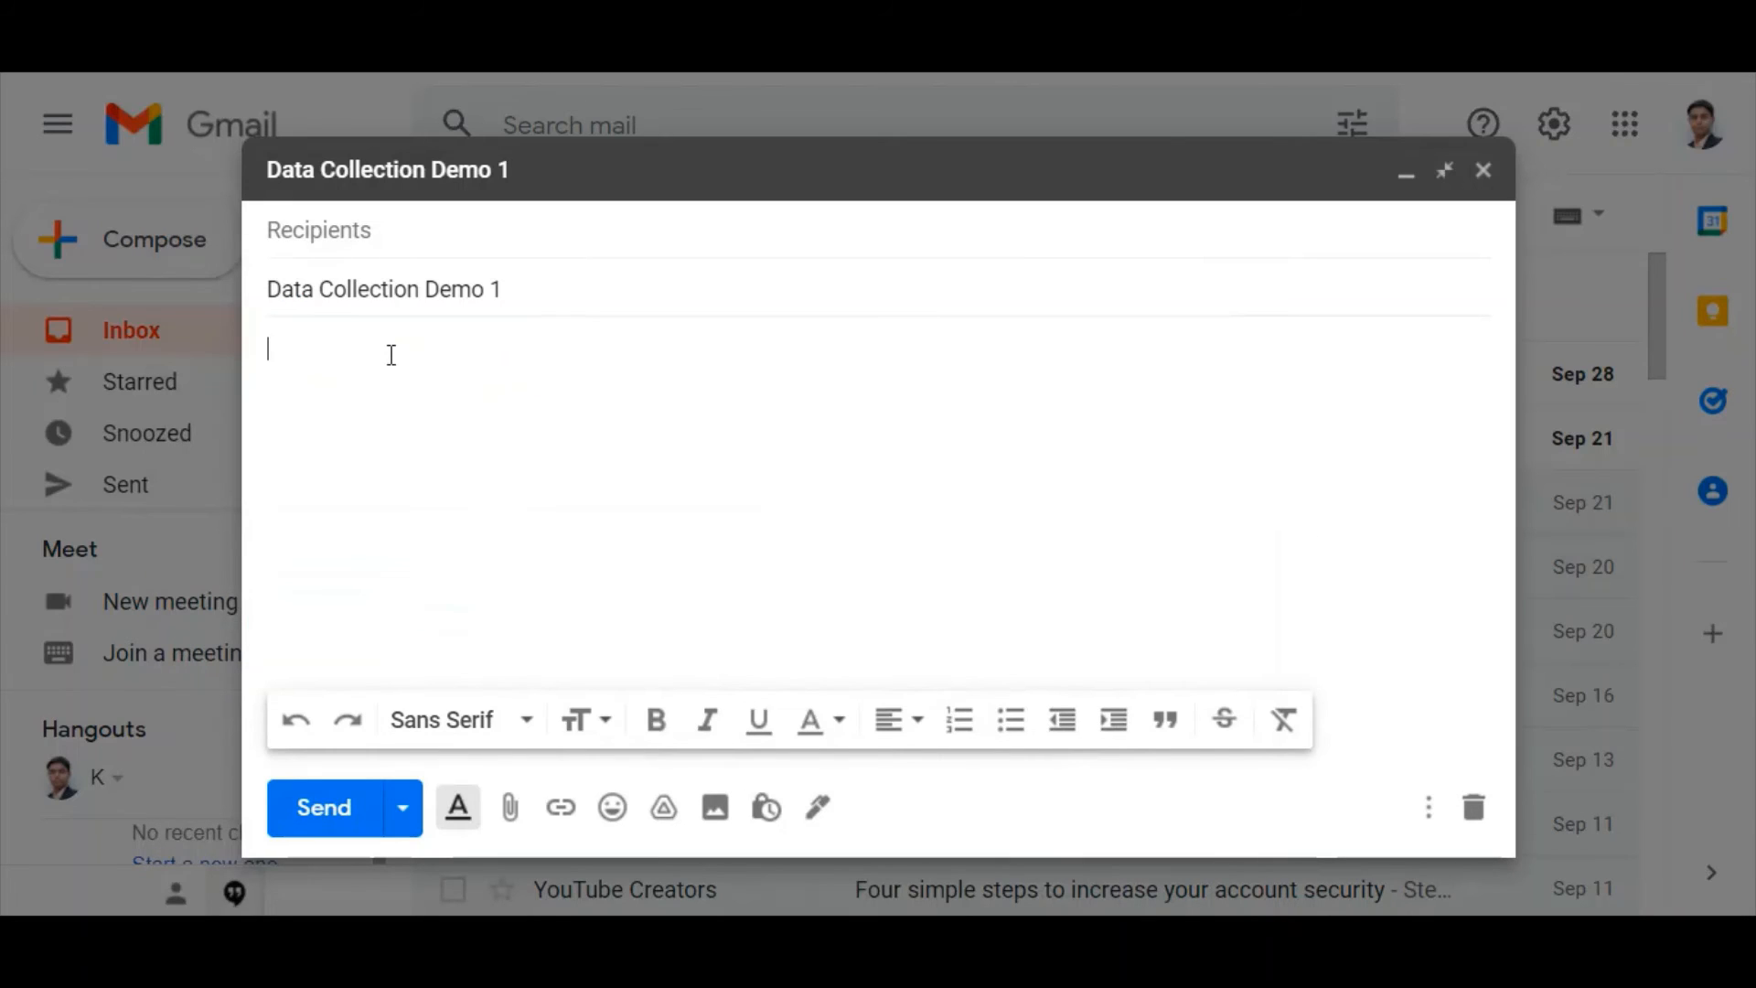
key("ctrl+v")
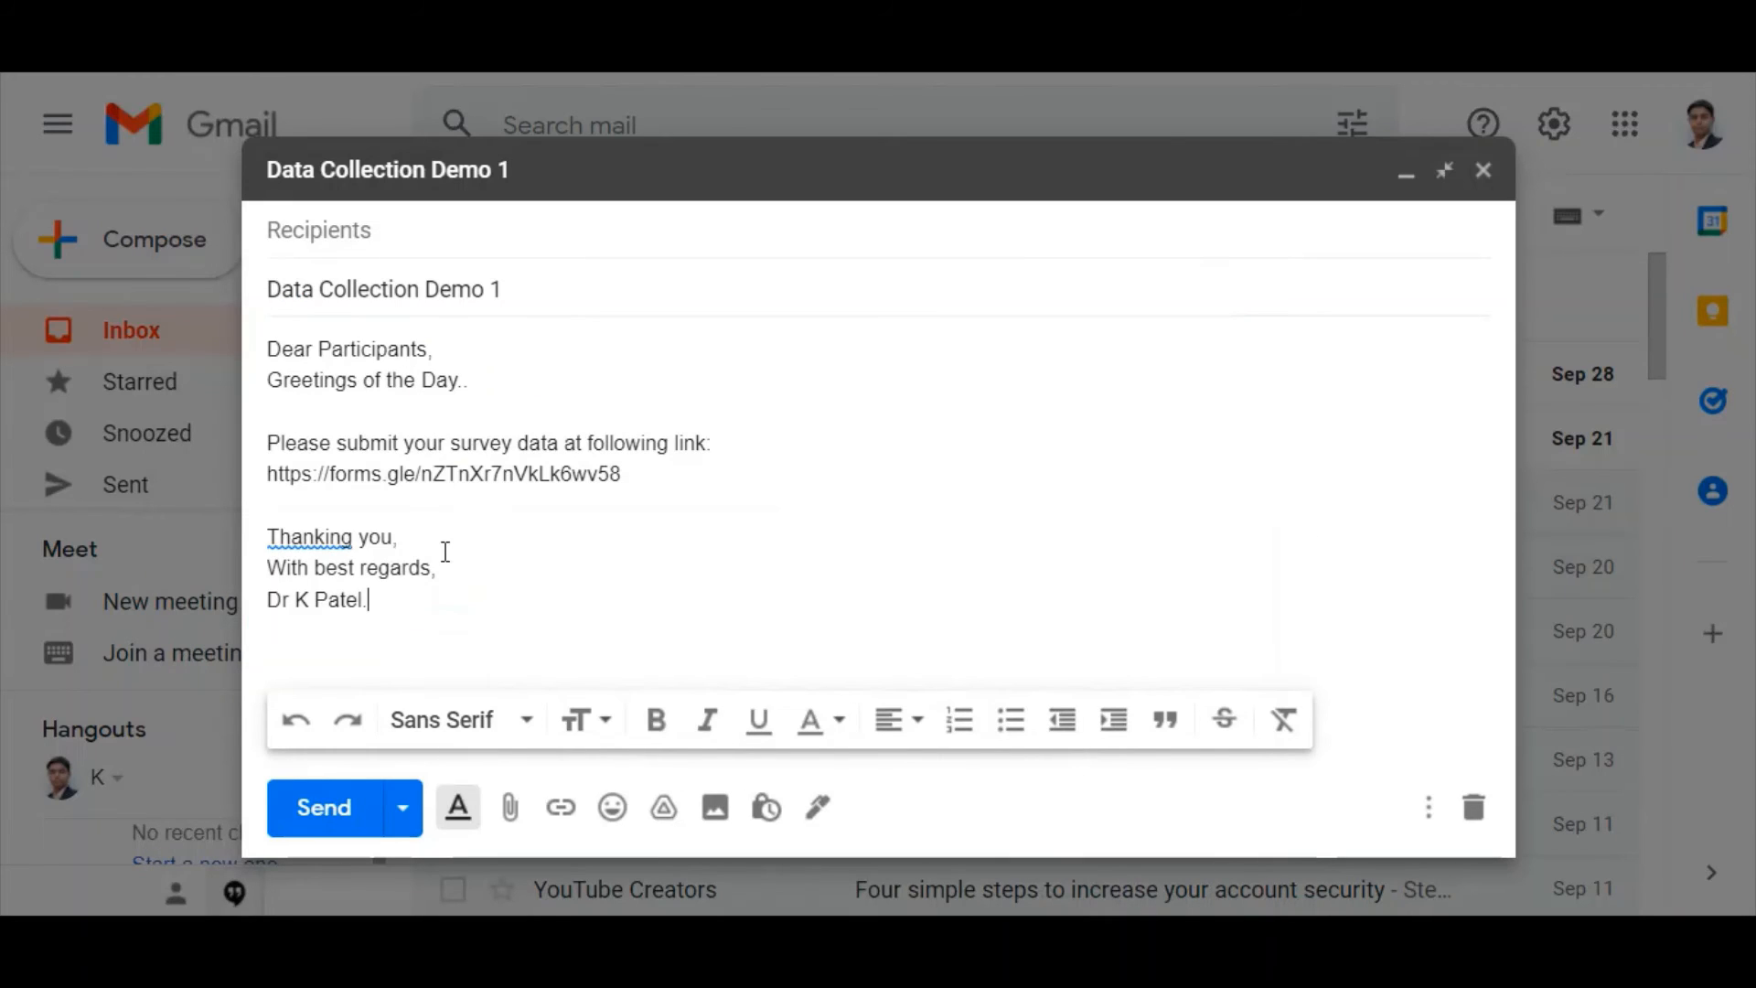
double_click(451, 477)
triple_click(451, 477)
left_click(695, 483)
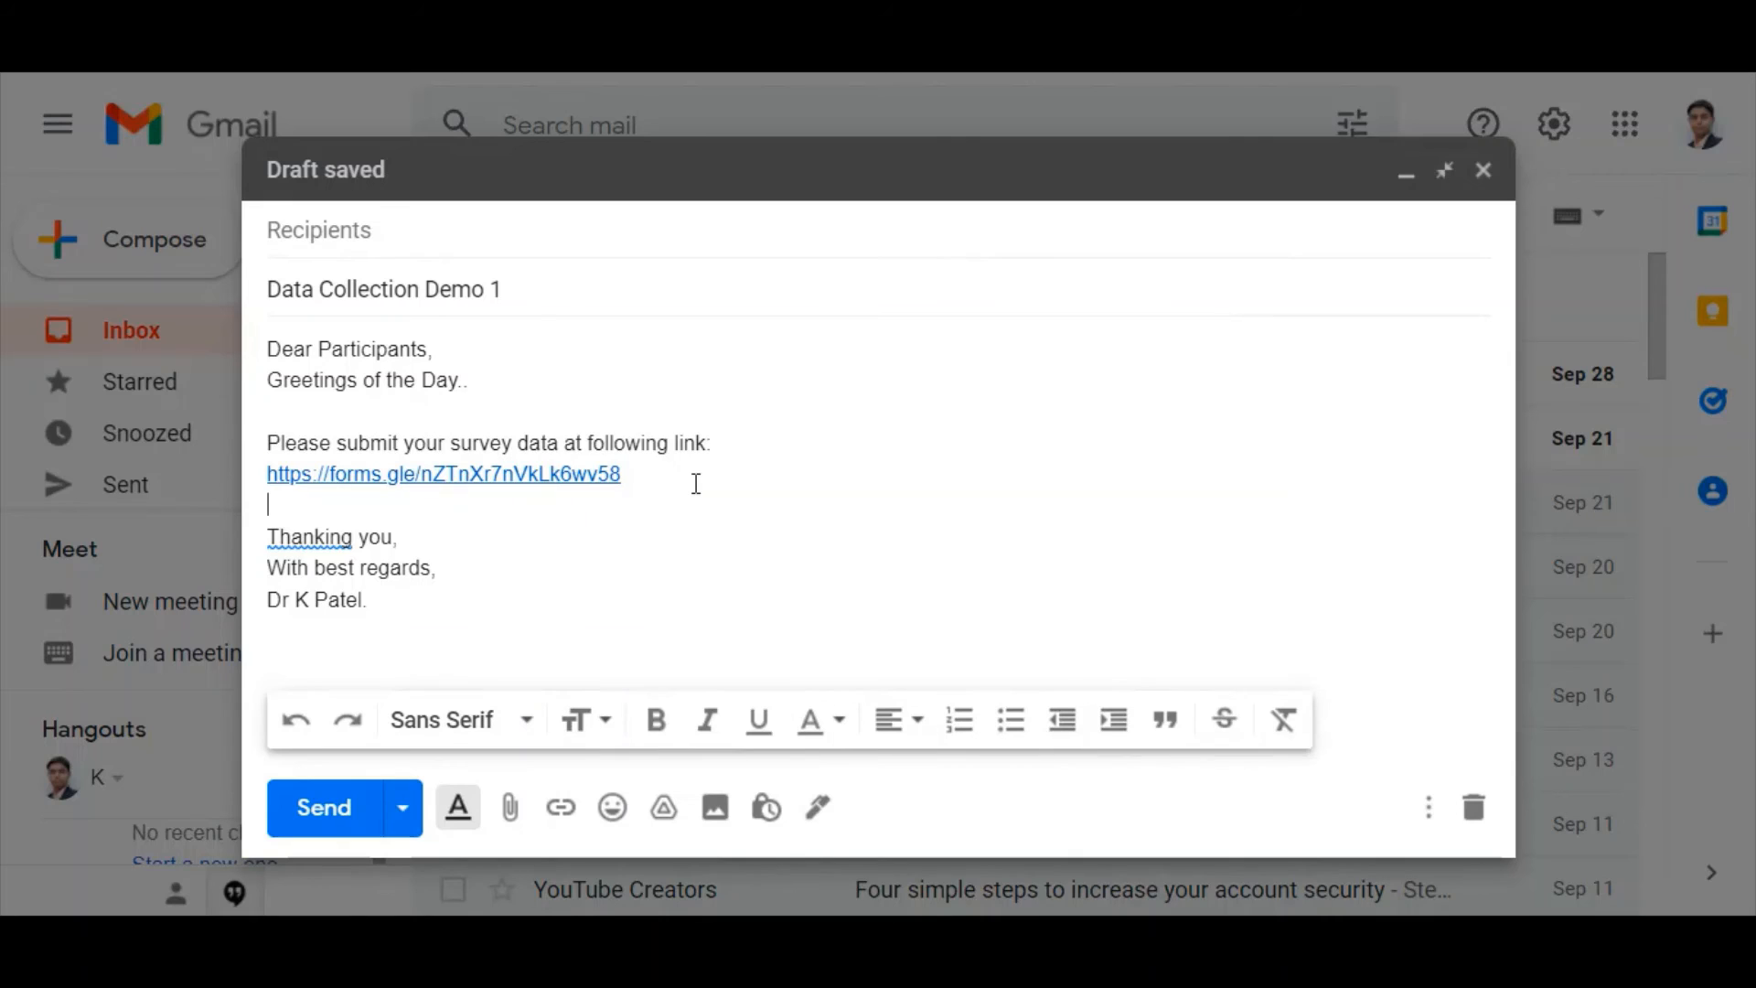
left_click(446, 229)
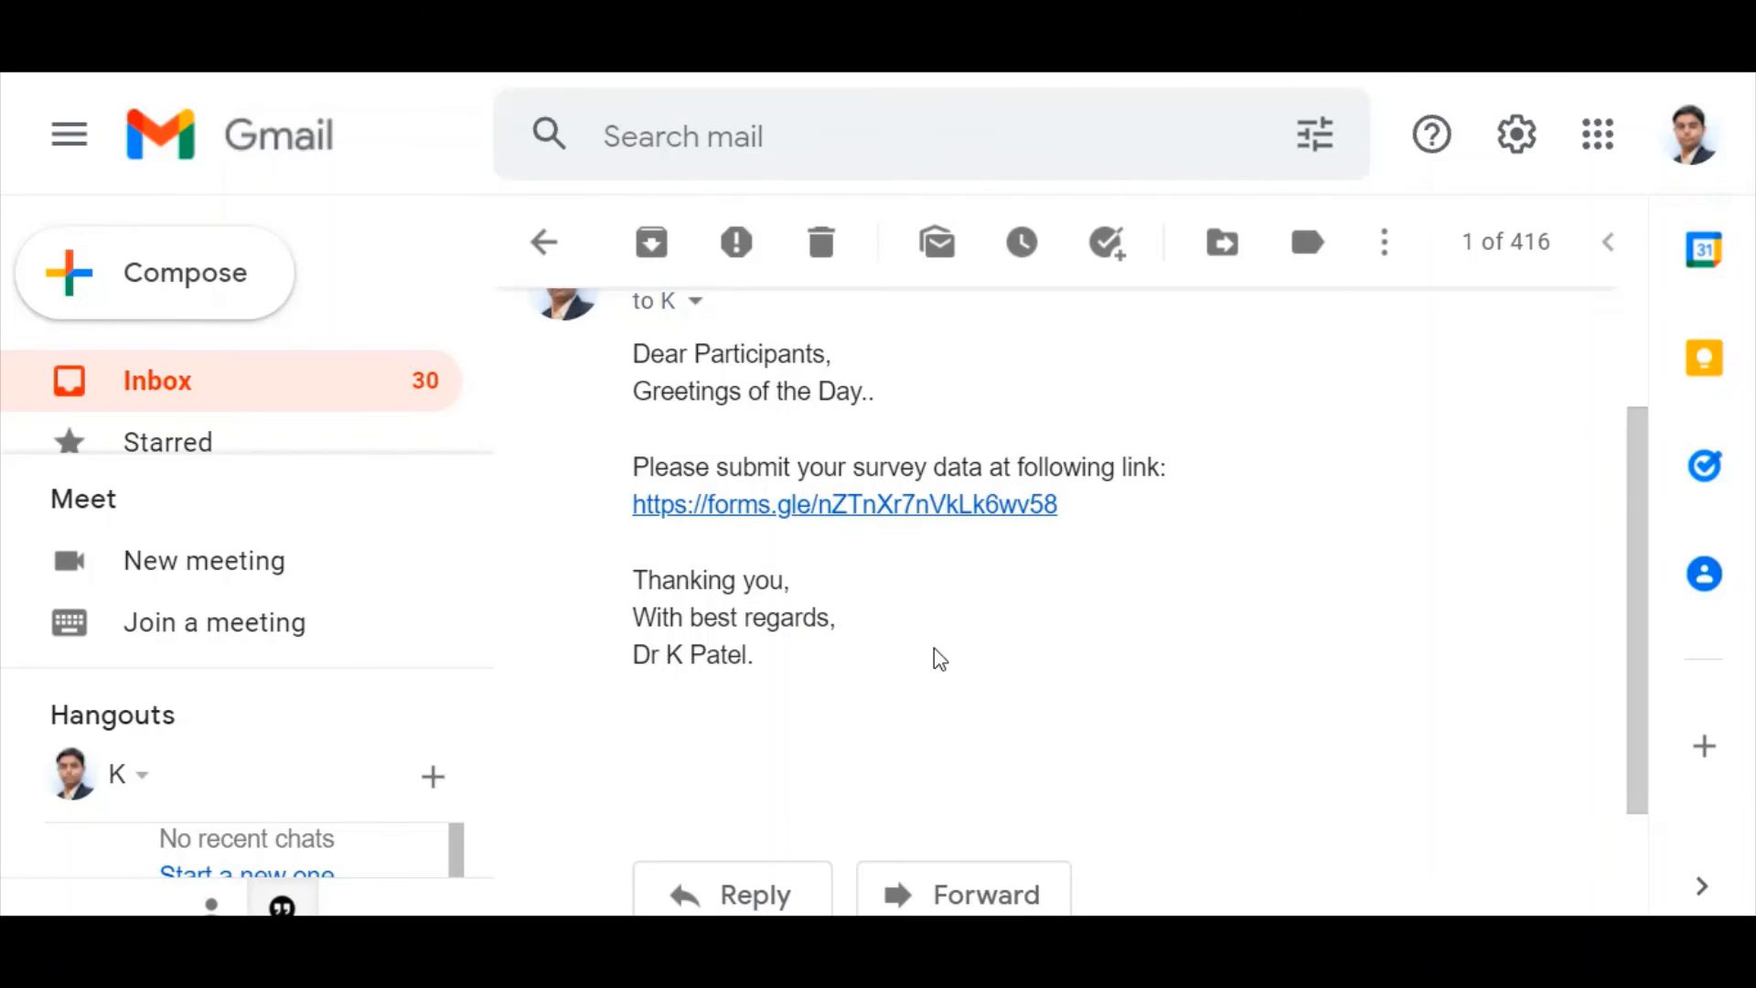
Step: Open the survey link from the received email and fill in the respondent's name, Male as gender, and the address
left_click(855, 505)
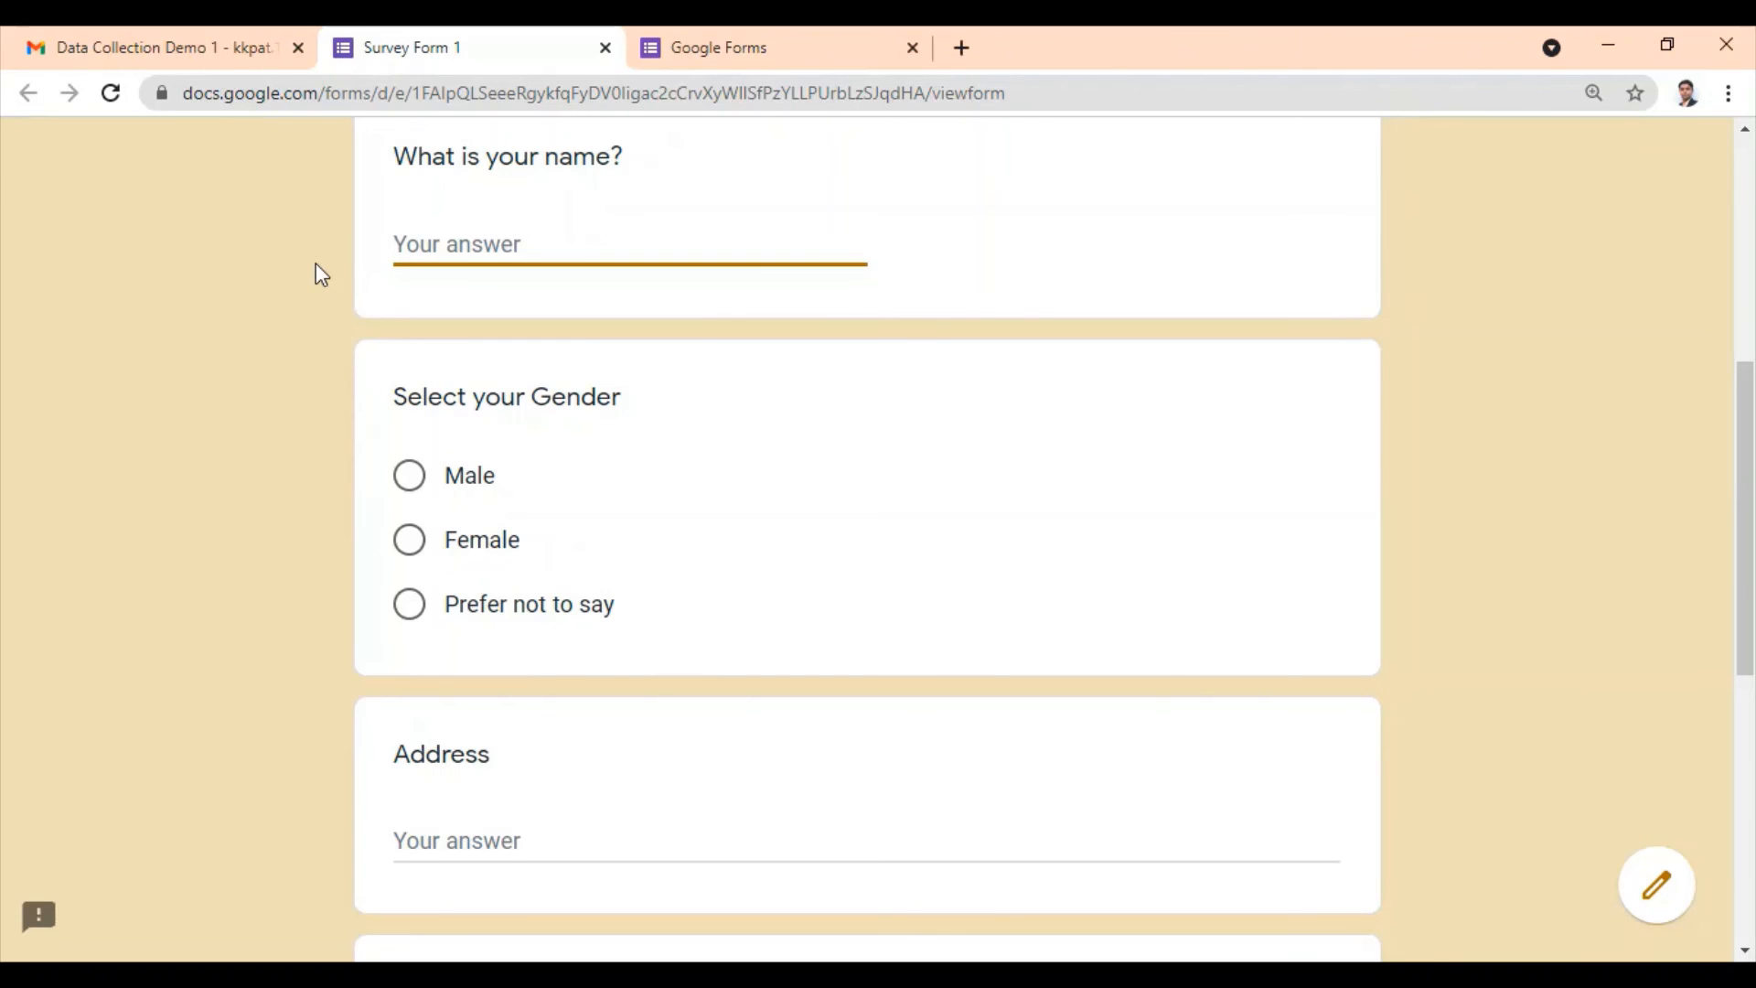
type("Mr Shah")
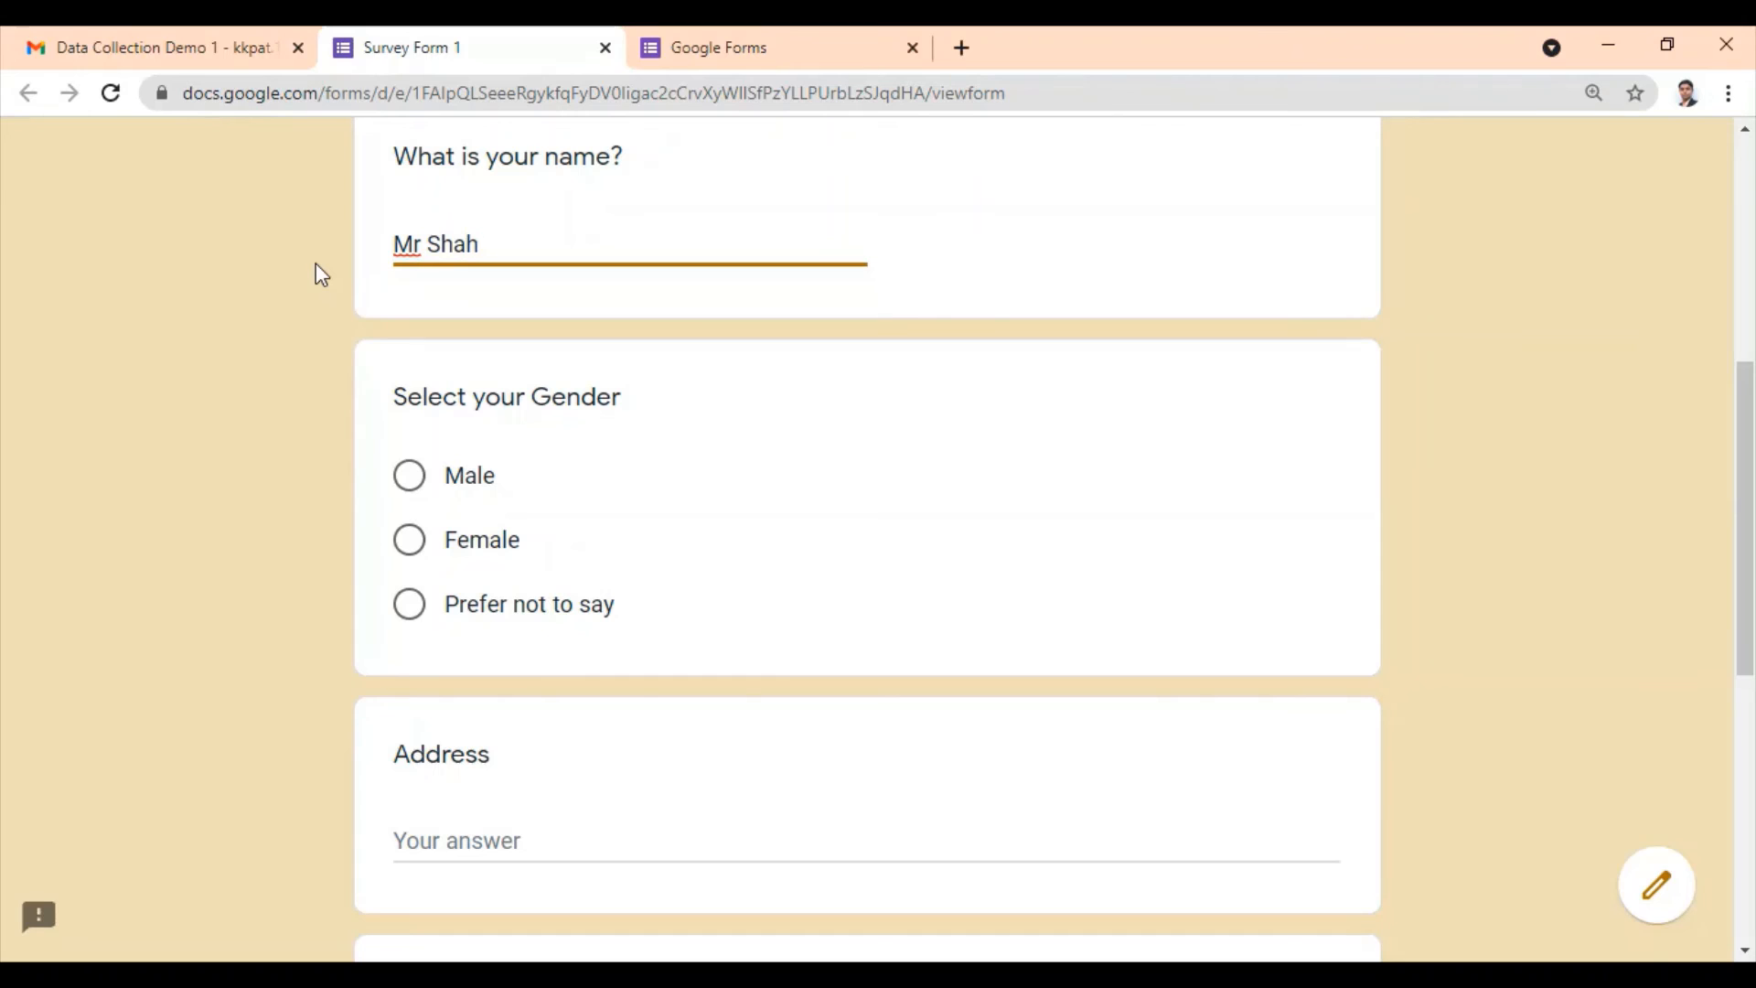
left_click(408, 477)
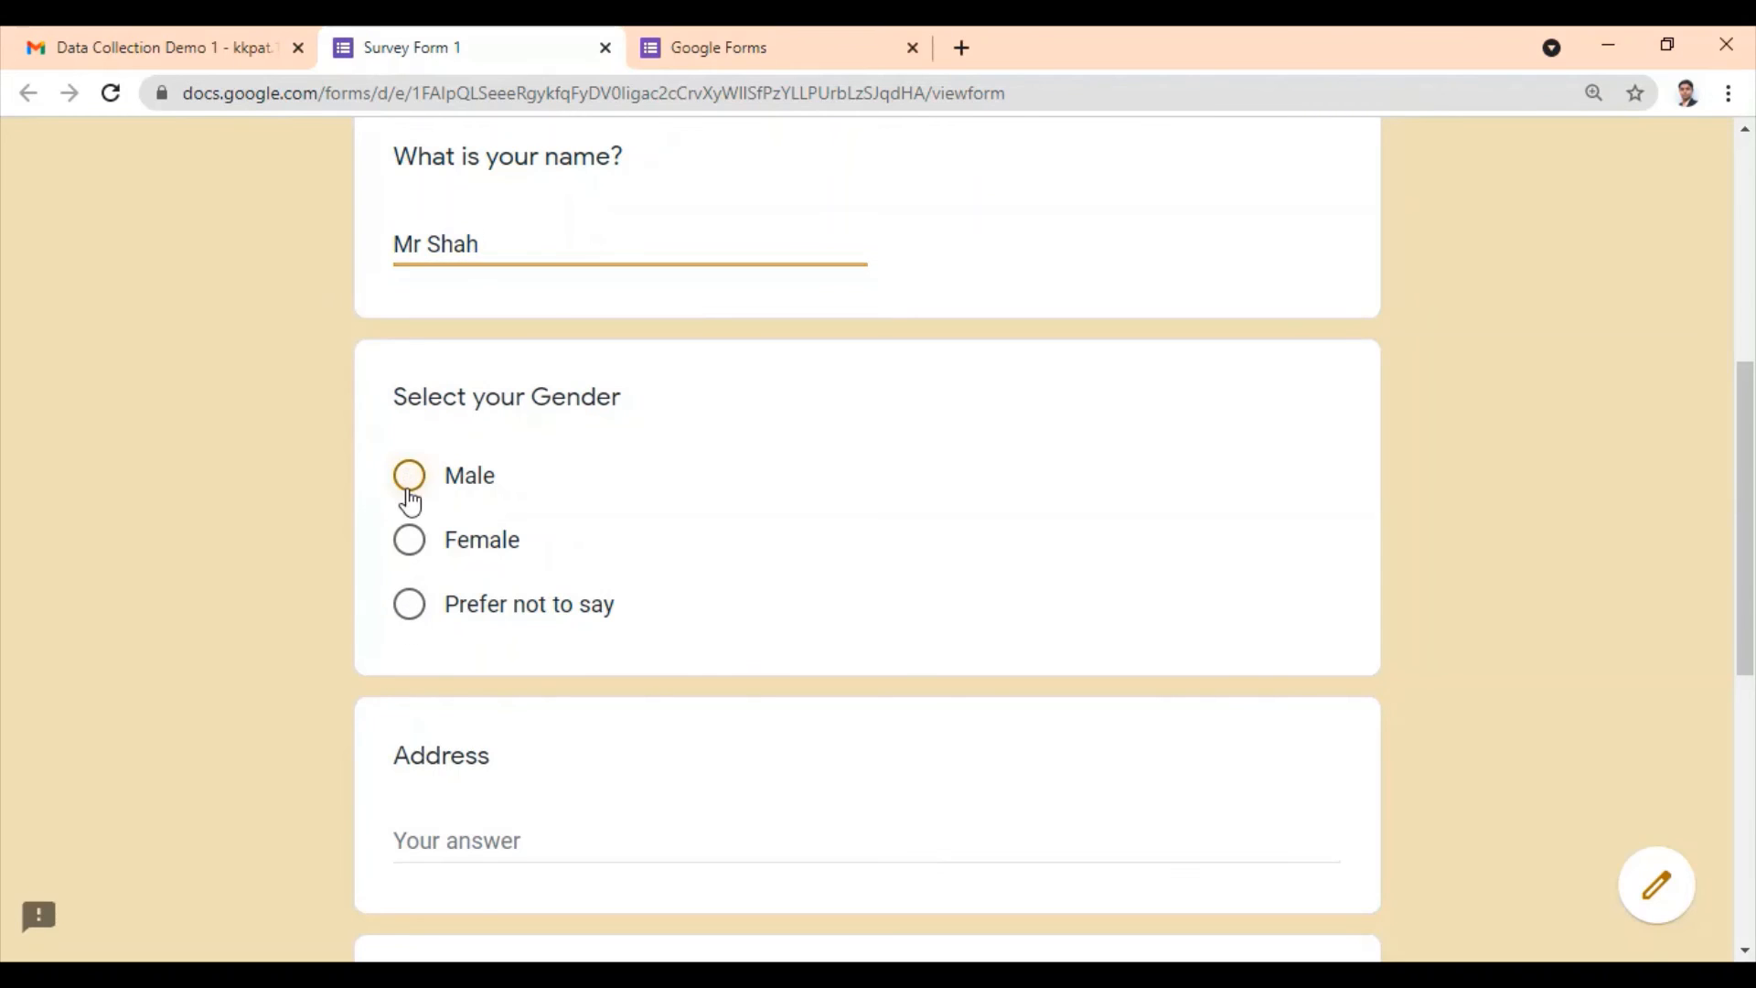
scroll(460, 801, "down", 2)
left_click(451, 725)
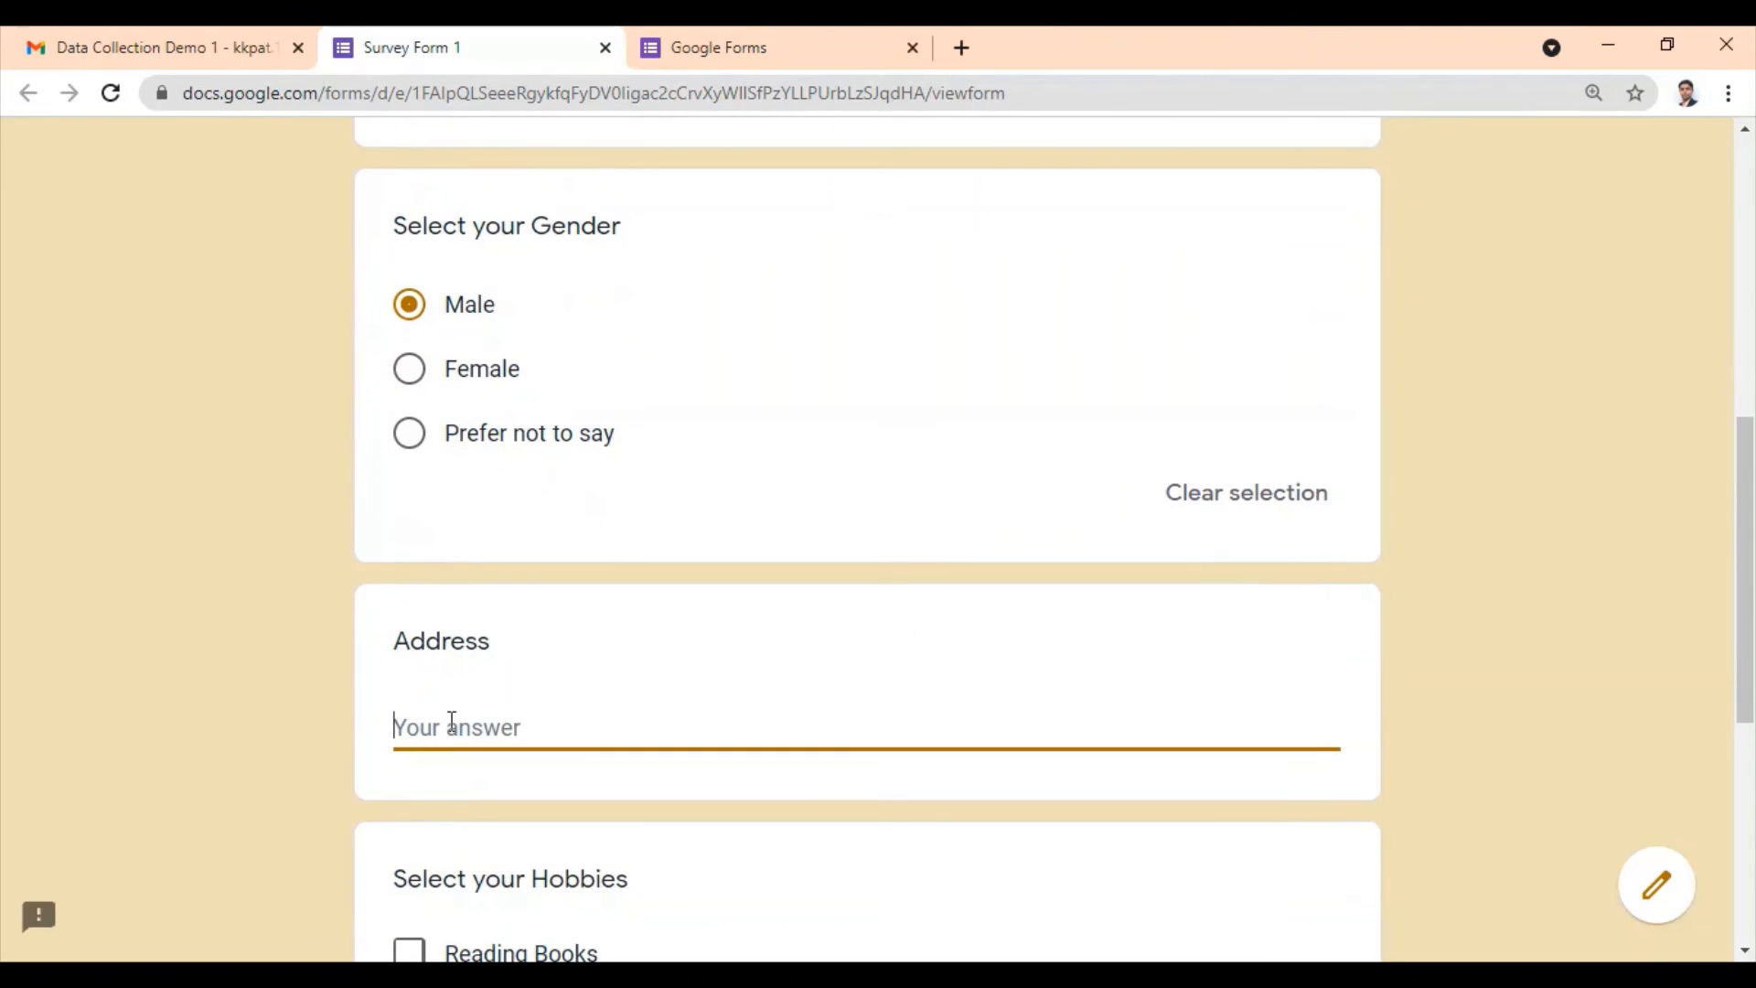
type("Mumbai")
Step: Select the hobbies Writing and Travelling and submit the response
scroll(452, 722, "down", 5)
left_click(408, 585)
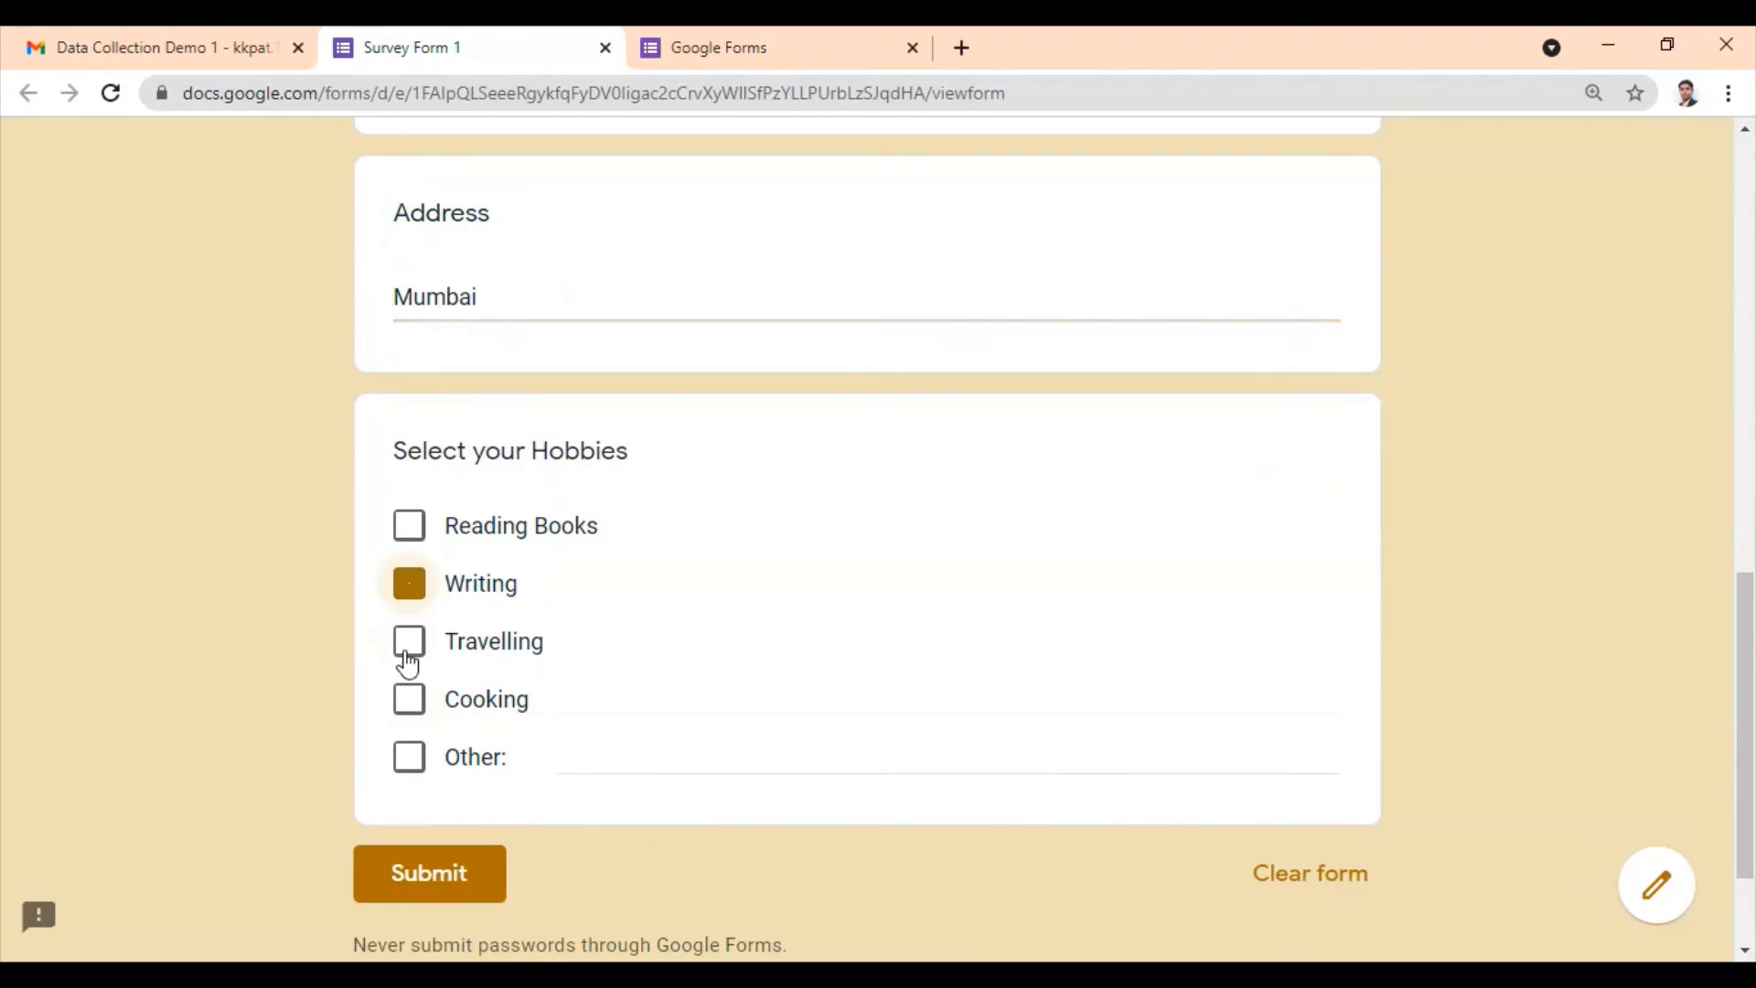
left_click(409, 643)
left_click(408, 873)
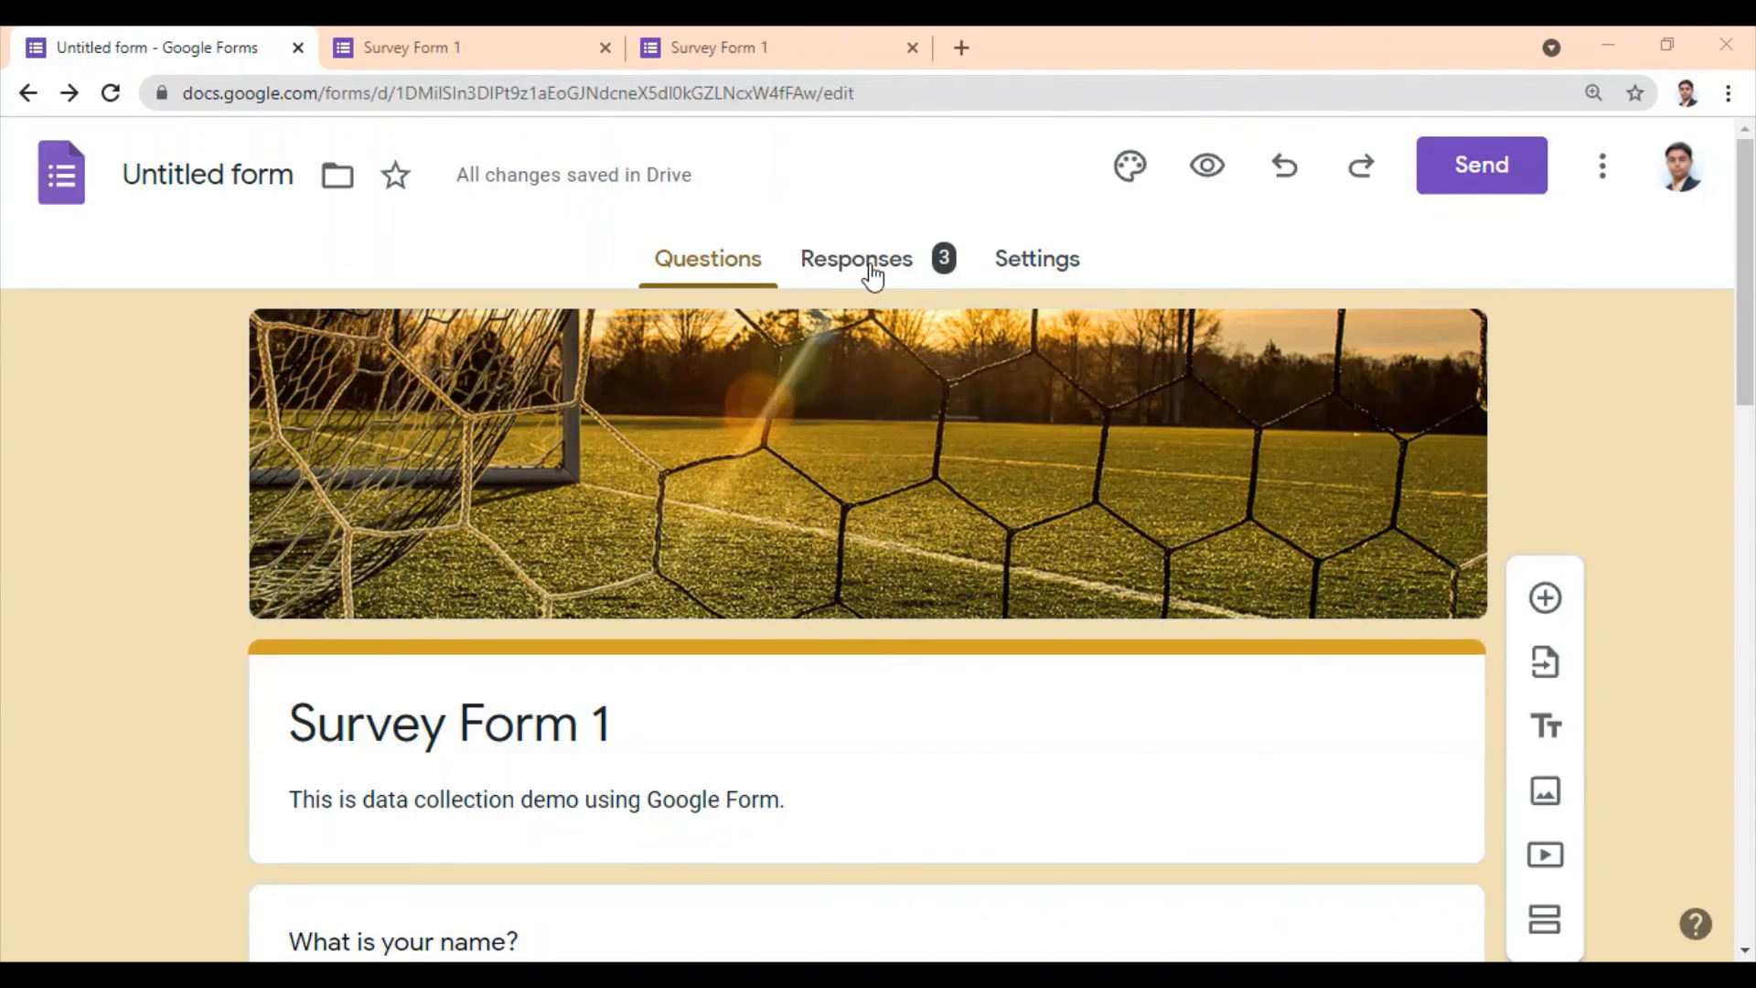
Step: Rename the untitled form file in the editor as Survey Form 1, matching the form's title
left_click_drag(612, 725, 282, 715)
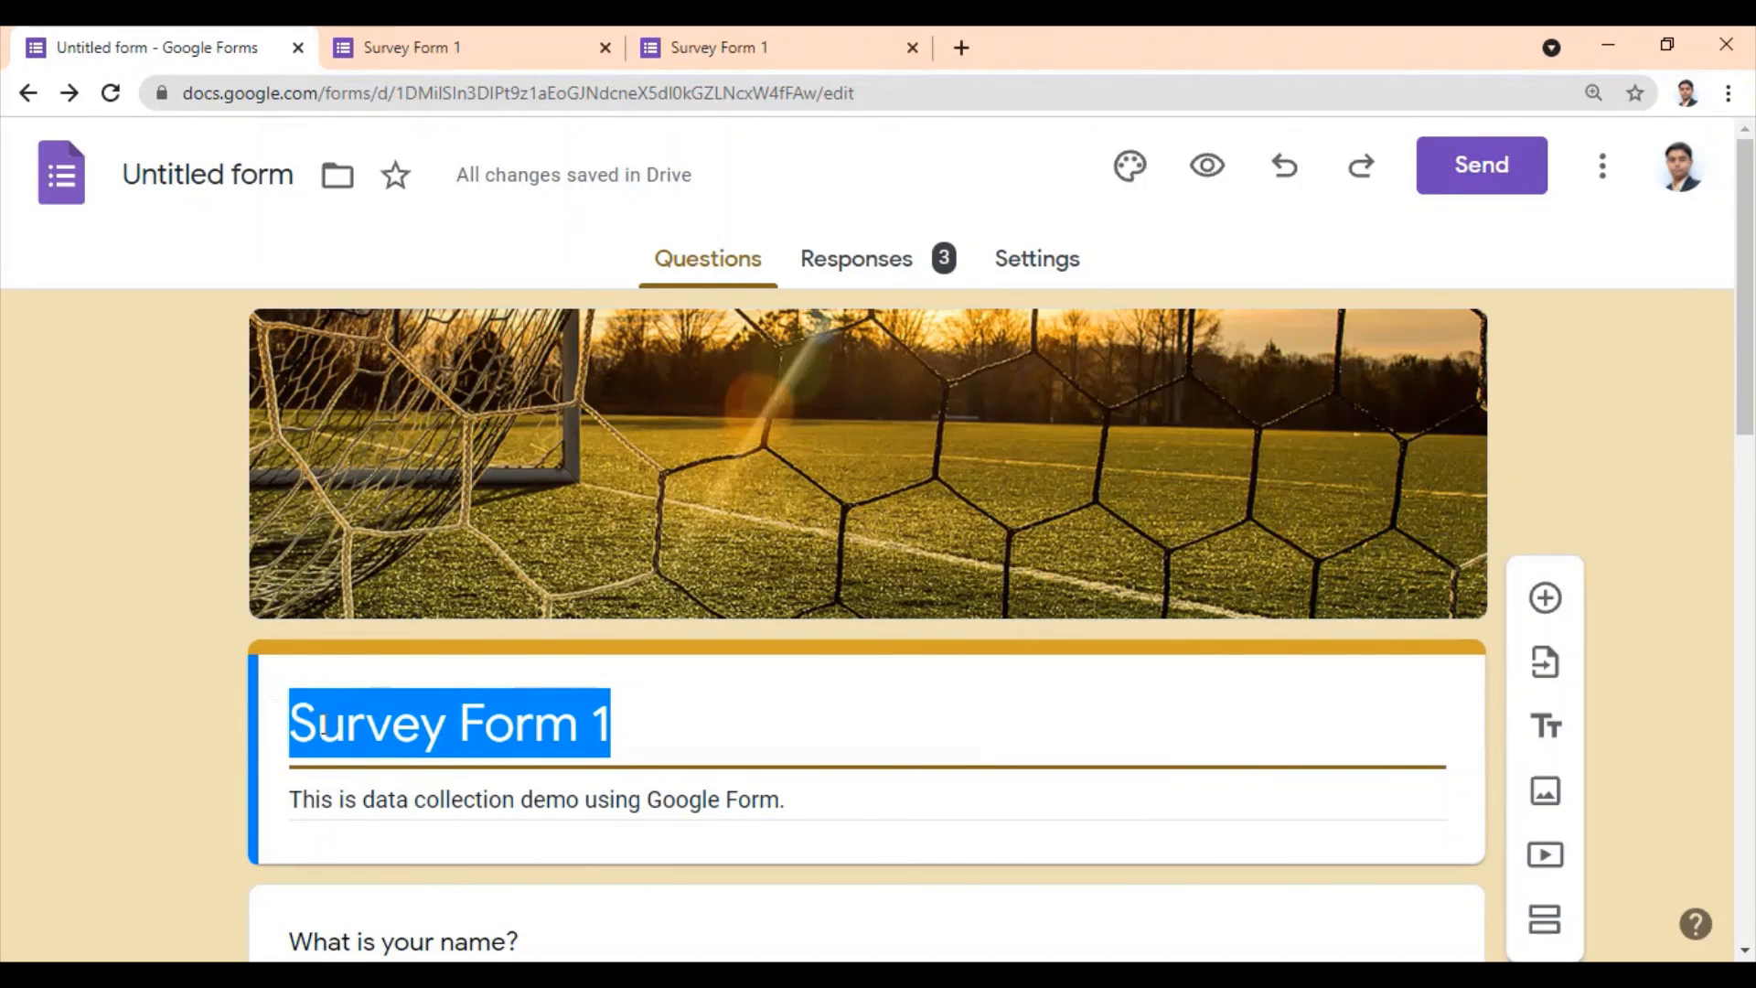
left_click(195, 165)
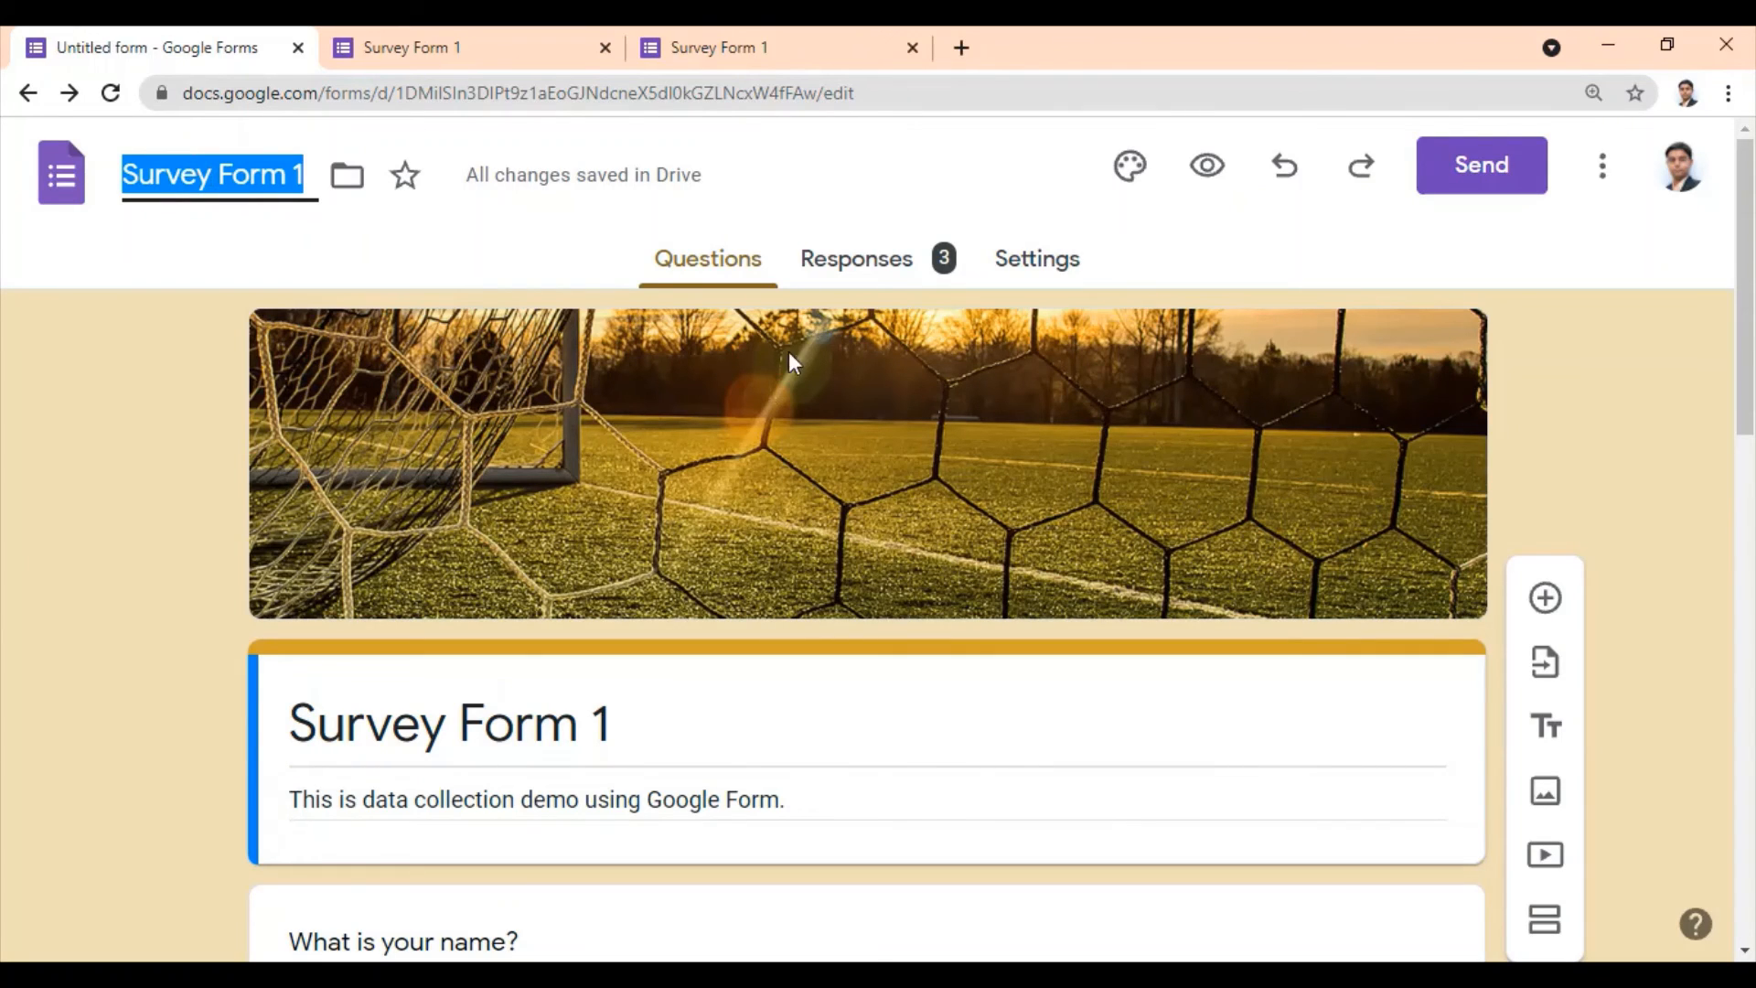
Step: Open the form's responses and download them as a .csv file
left_click(876, 267)
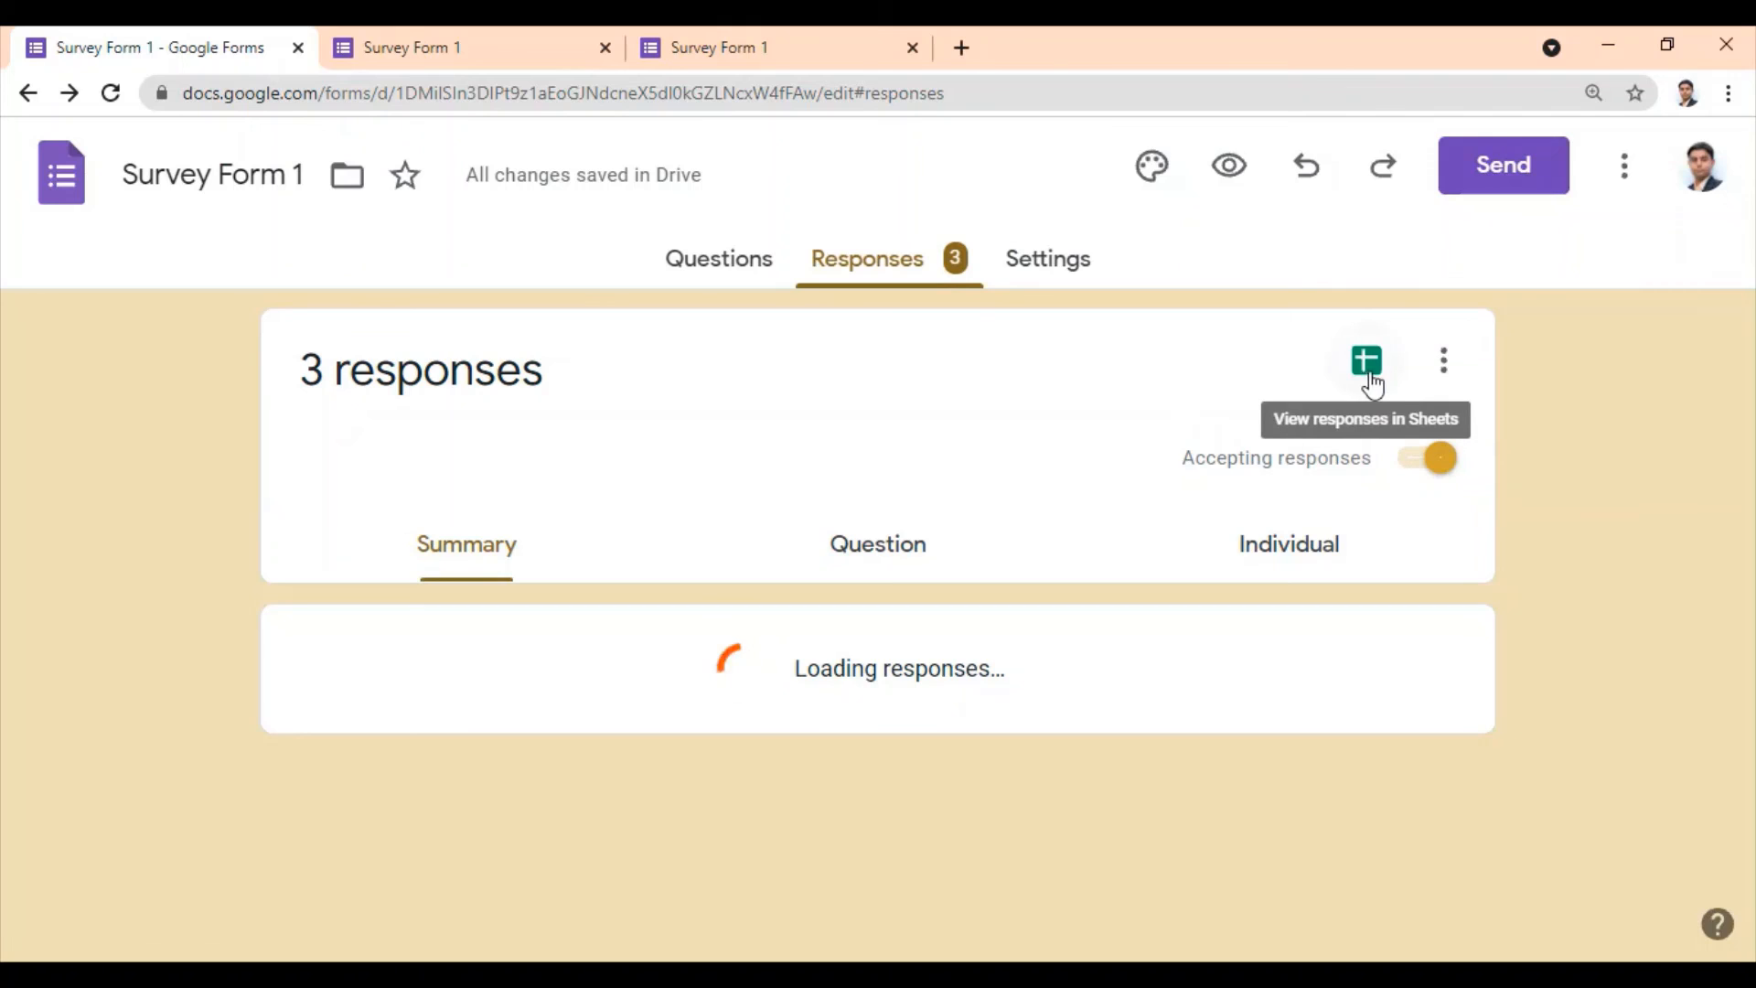
left_click(1433, 364)
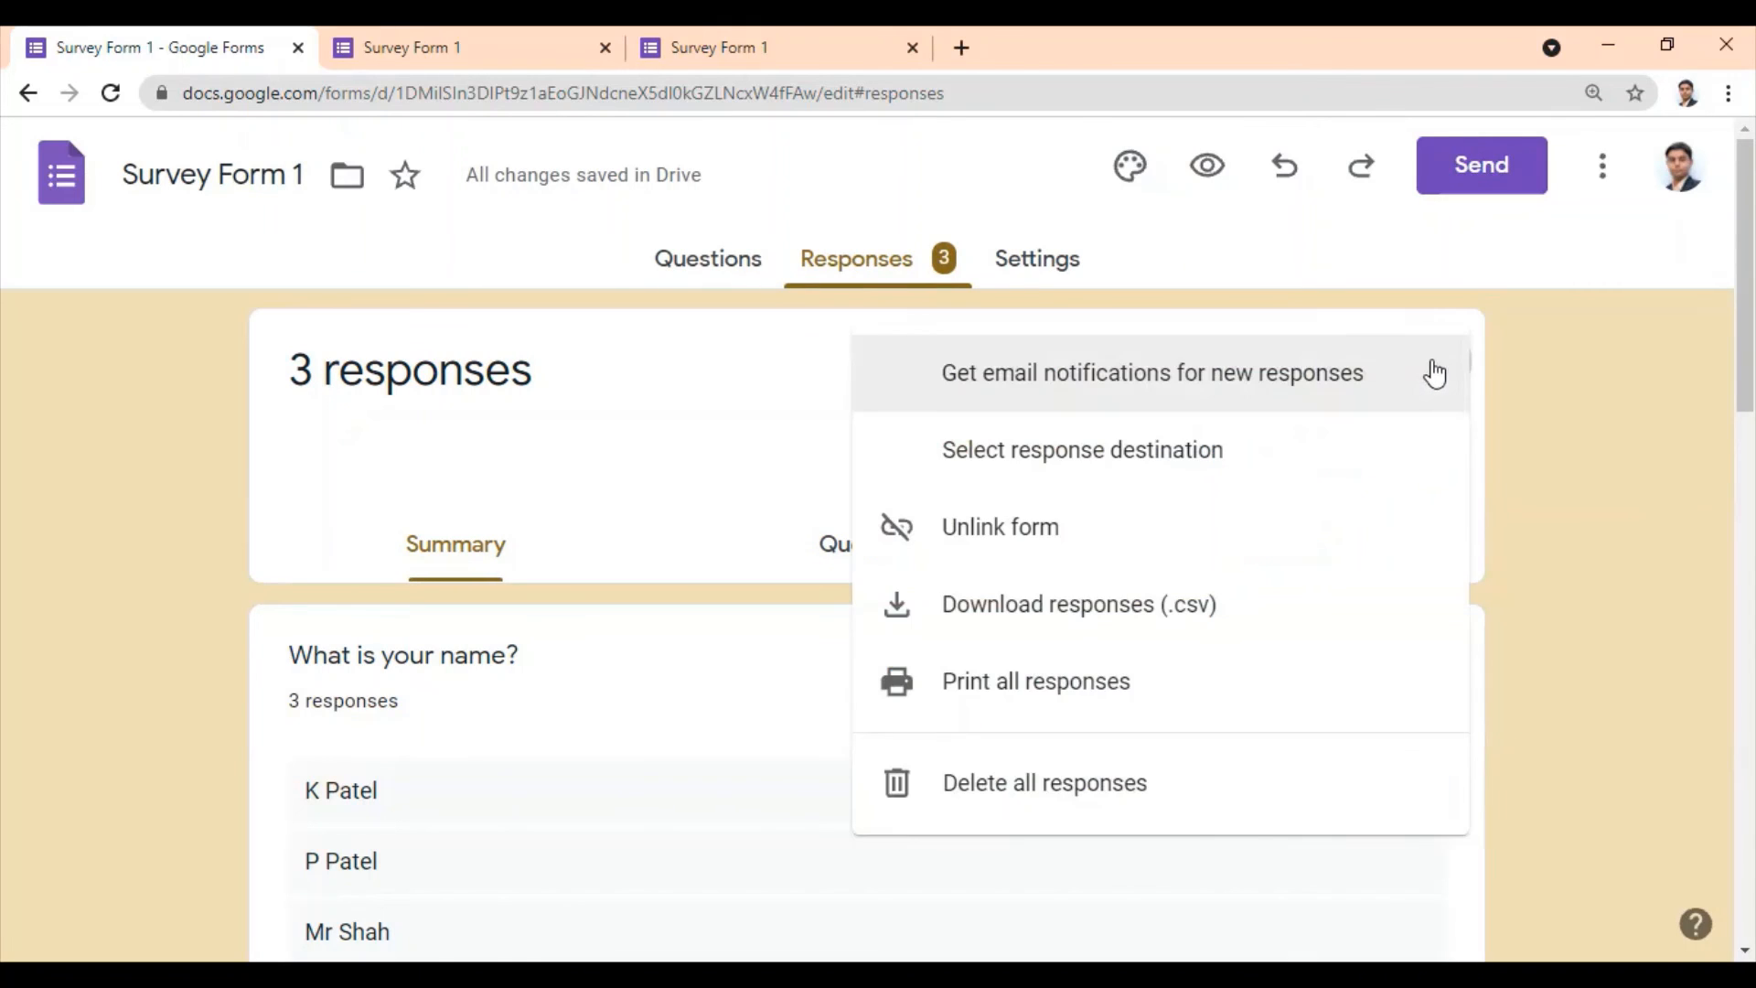
left_click(1152, 618)
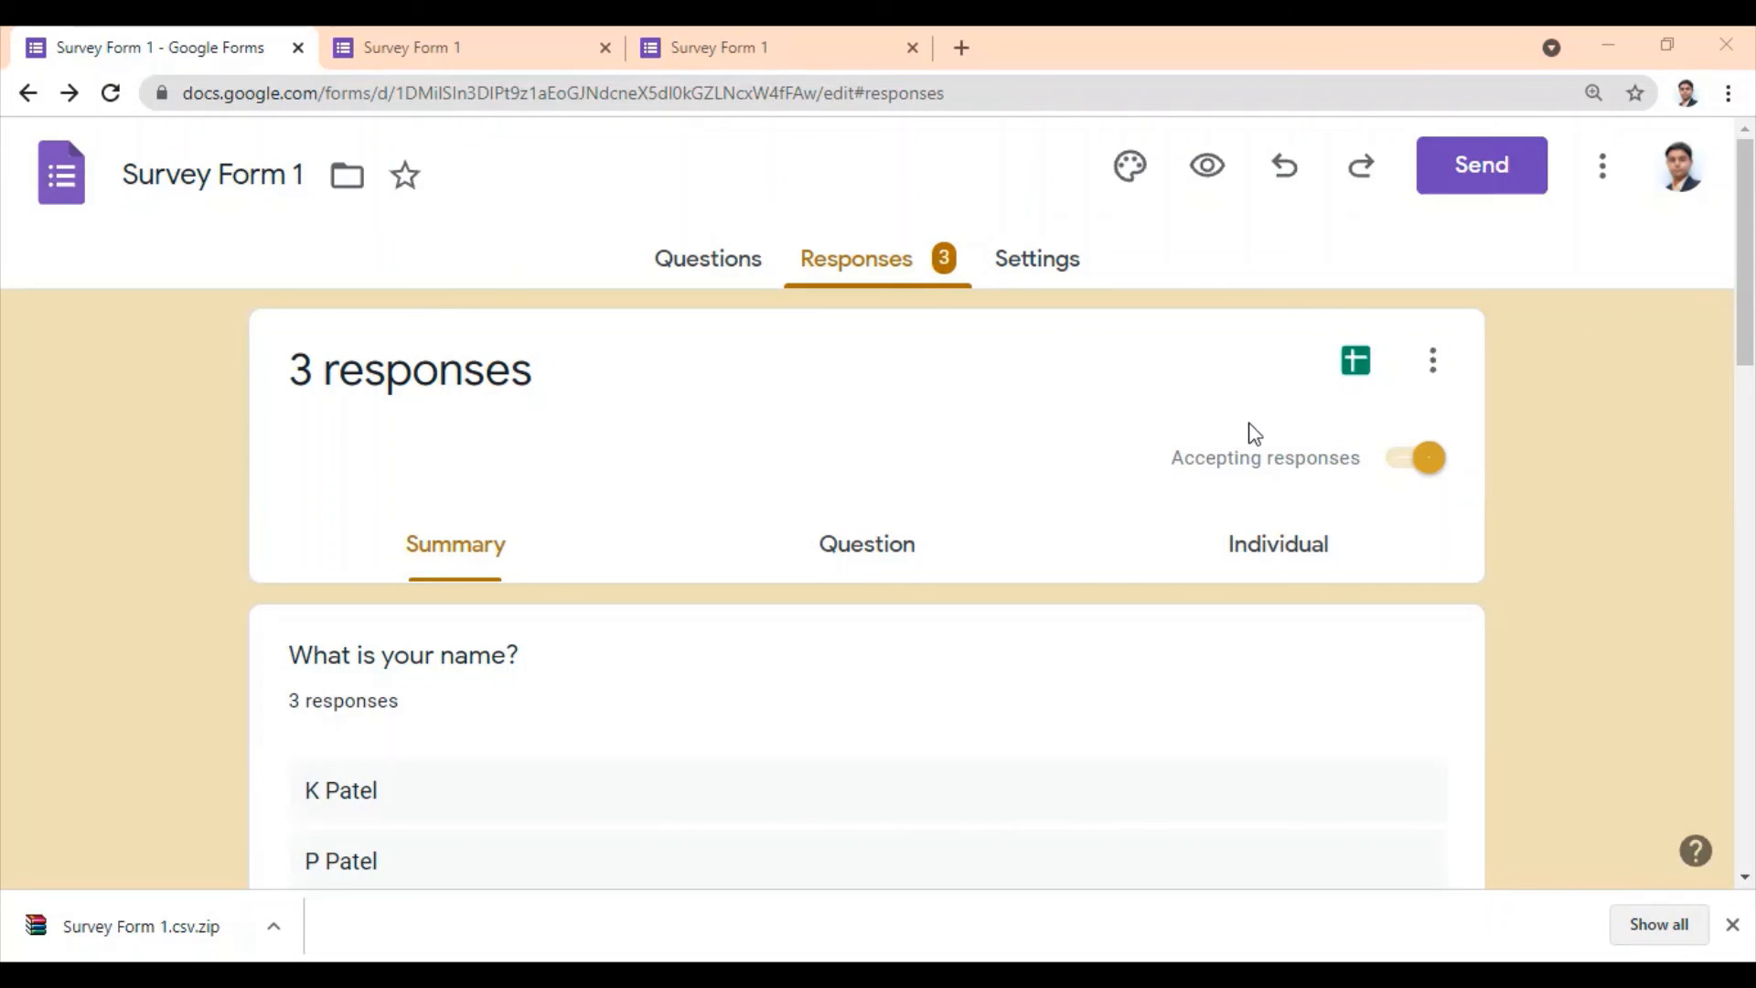
Step: Create a new response spreadsheet named "Survey Form 1 (Responses)" and look over its available download formats
left_click(1354, 366)
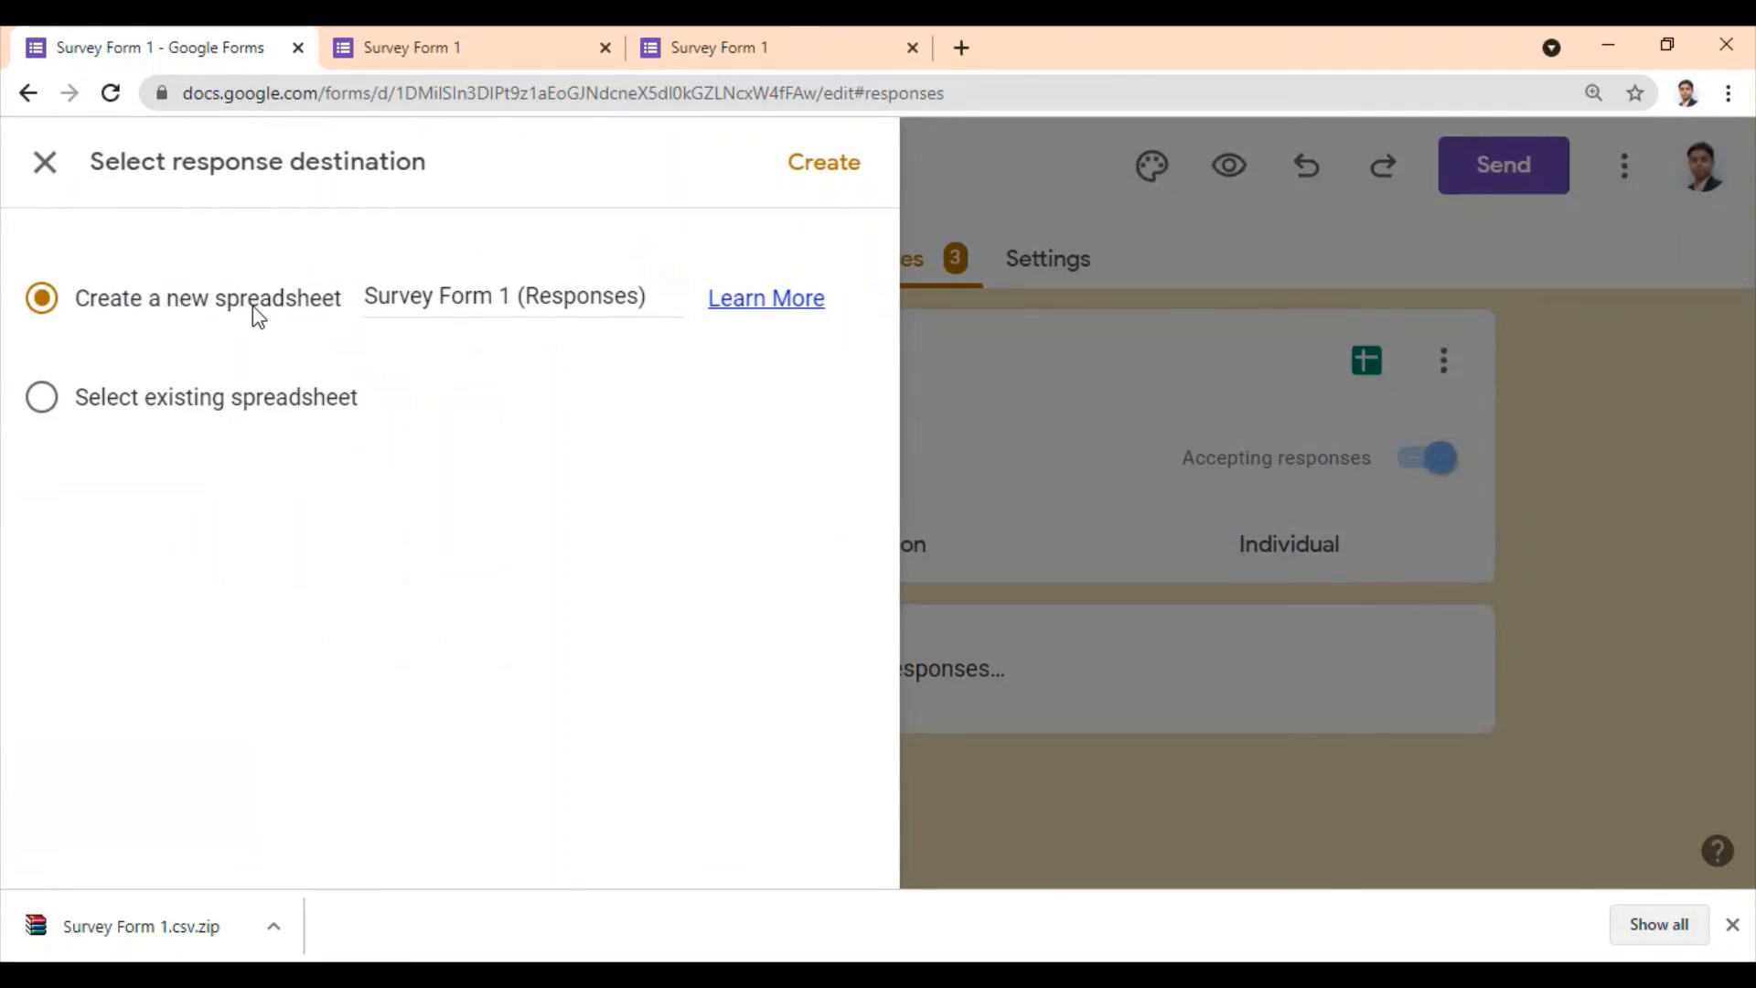
left_click(805, 174)
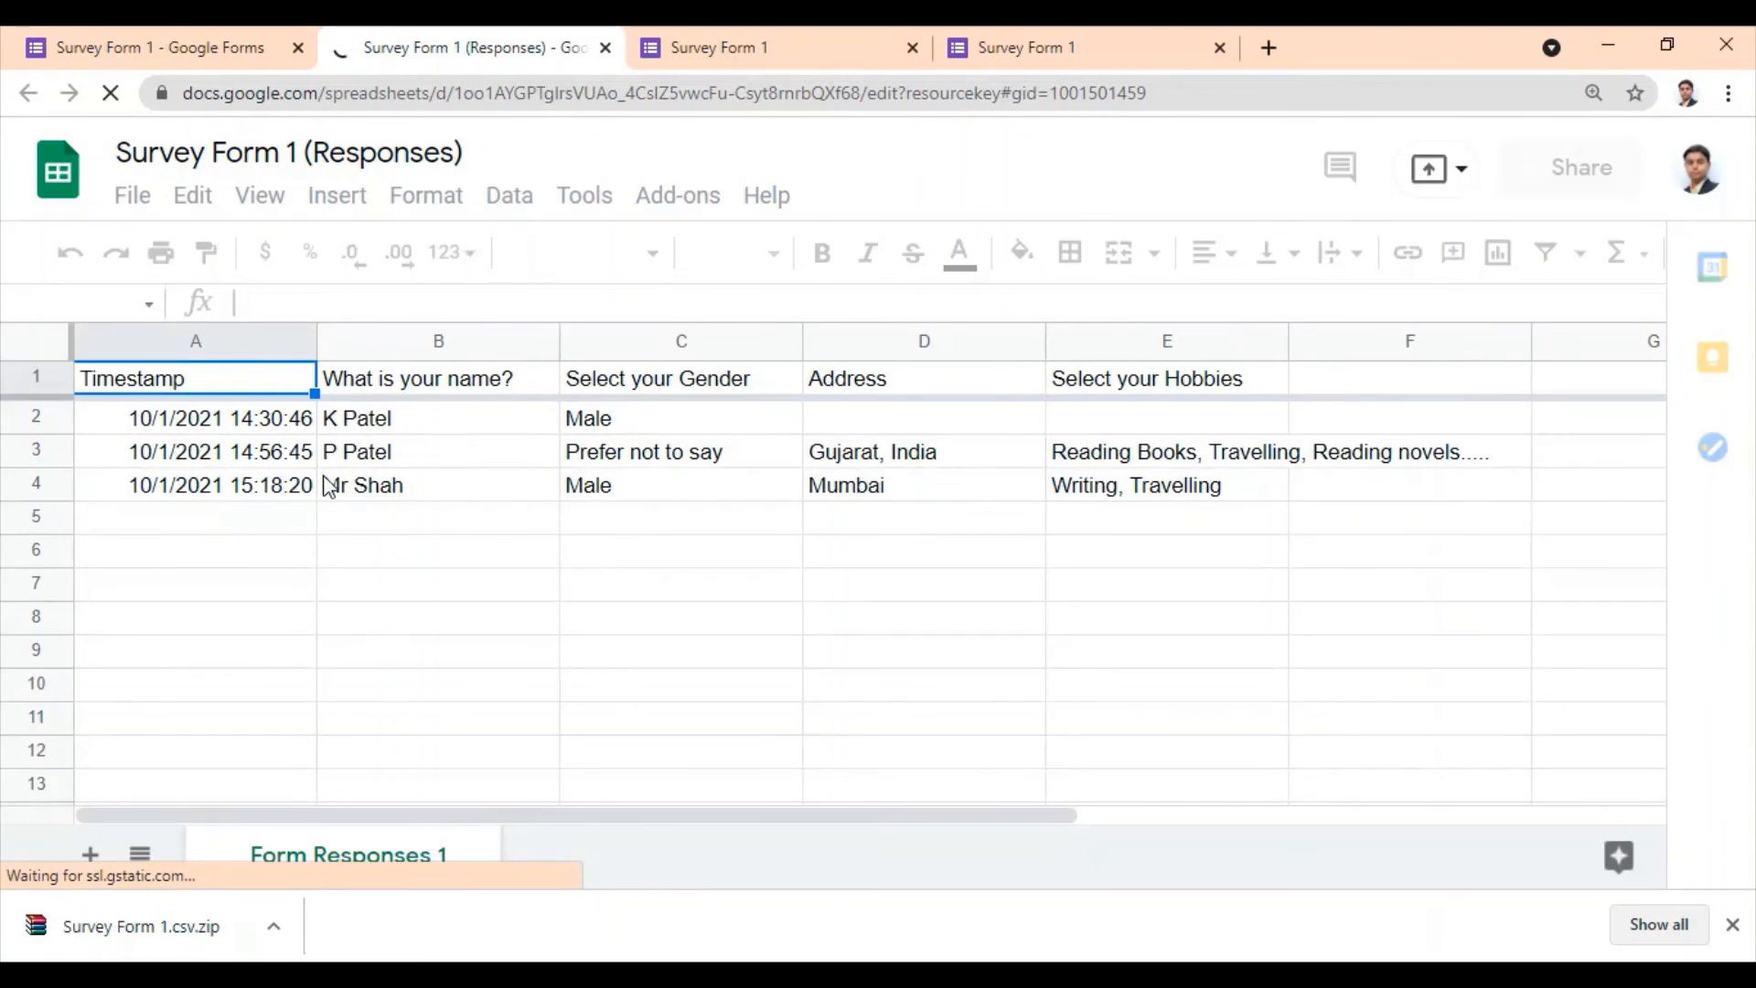
left_click(131, 199)
mouse_move(192, 614)
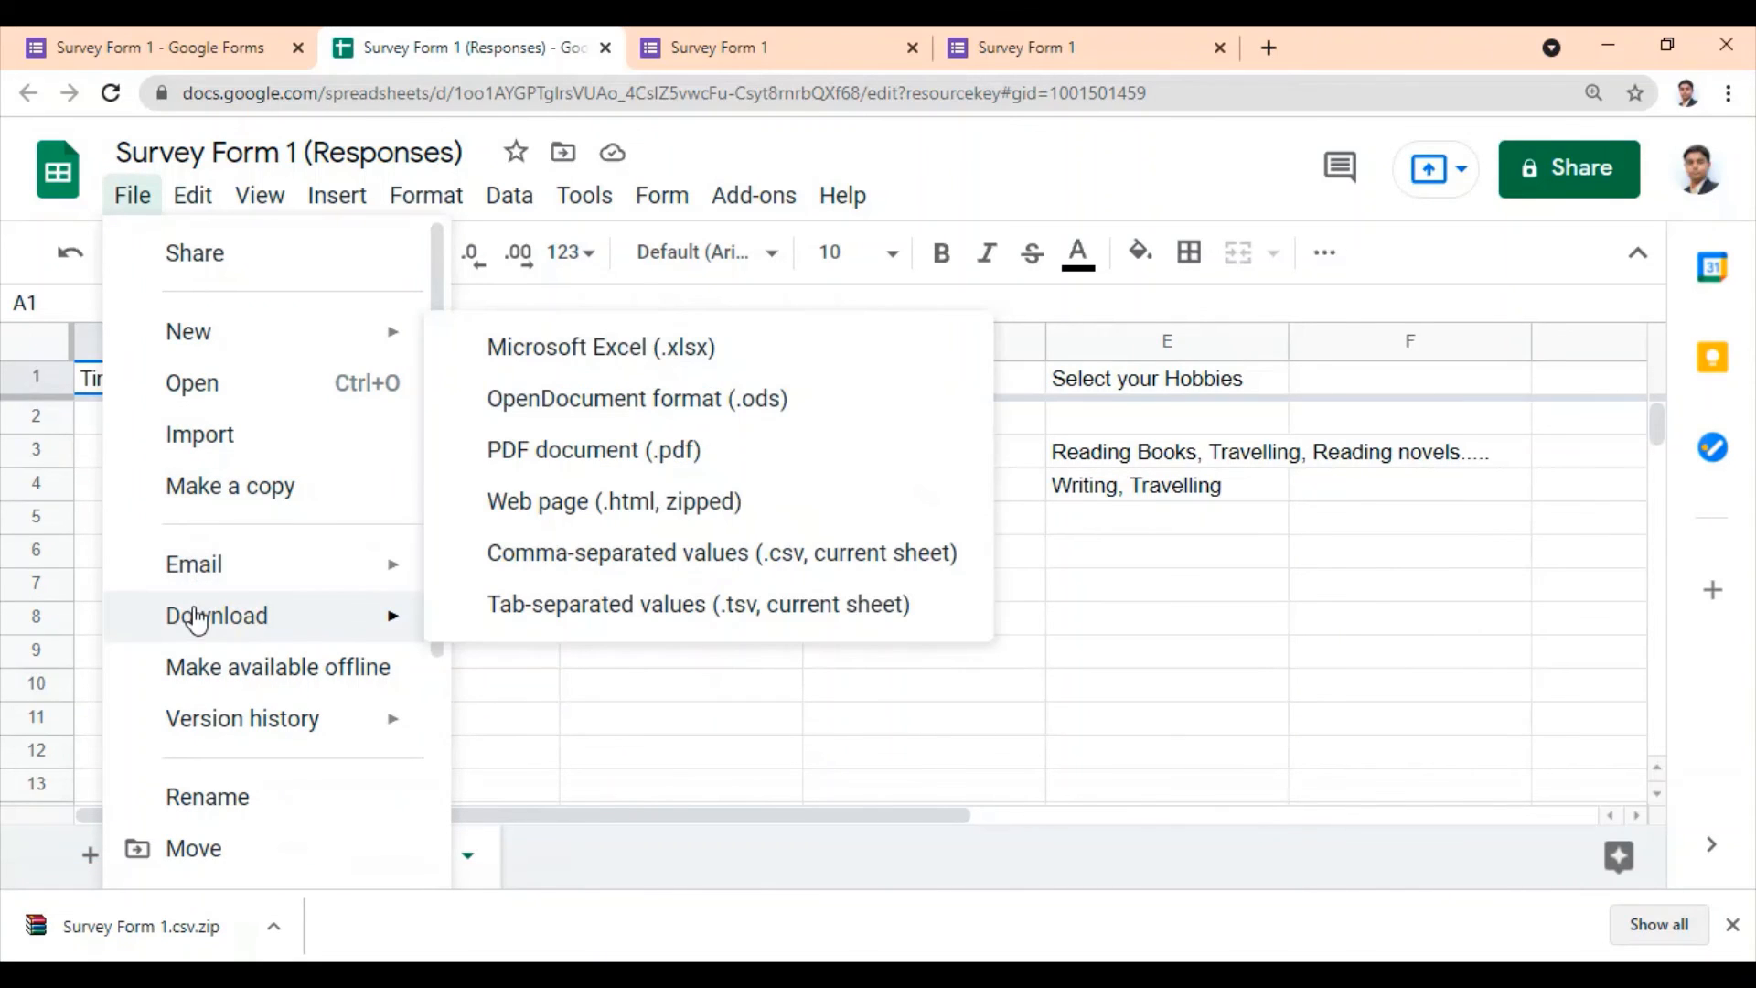
left_click(1097, 553)
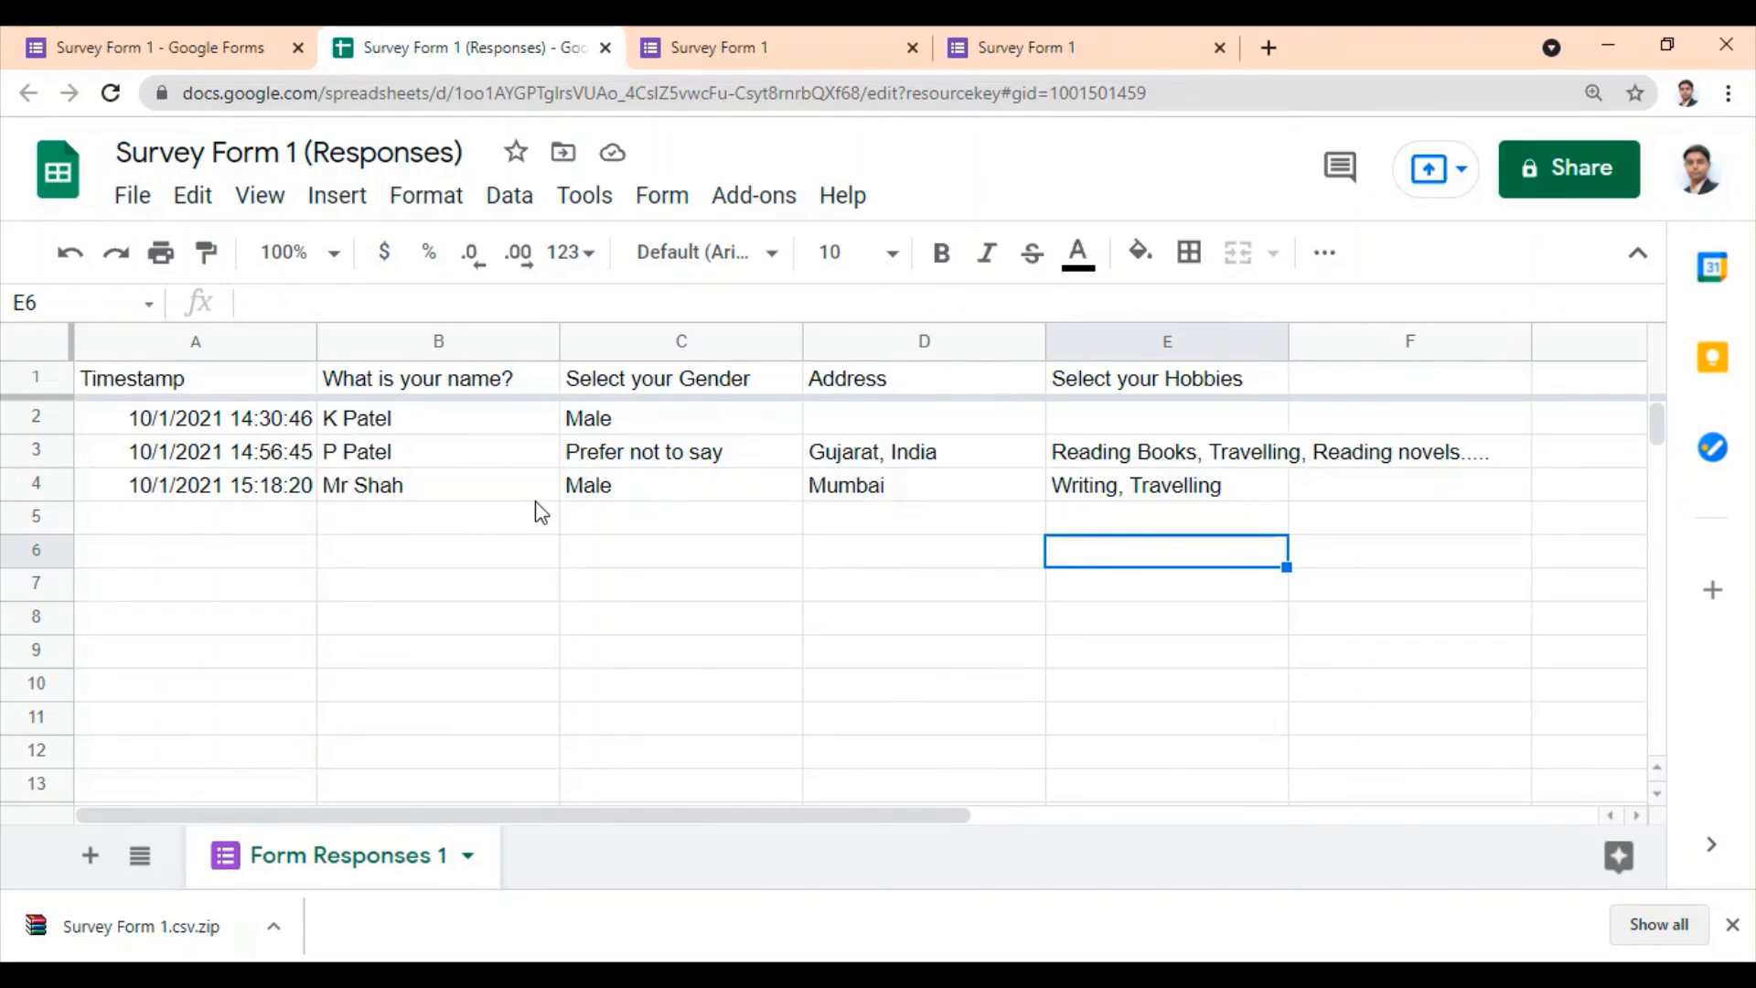
Step: Return to the questions of Survey Form 1 and reduce the page zoom to 100%
left_click(233, 47)
left_click(703, 267)
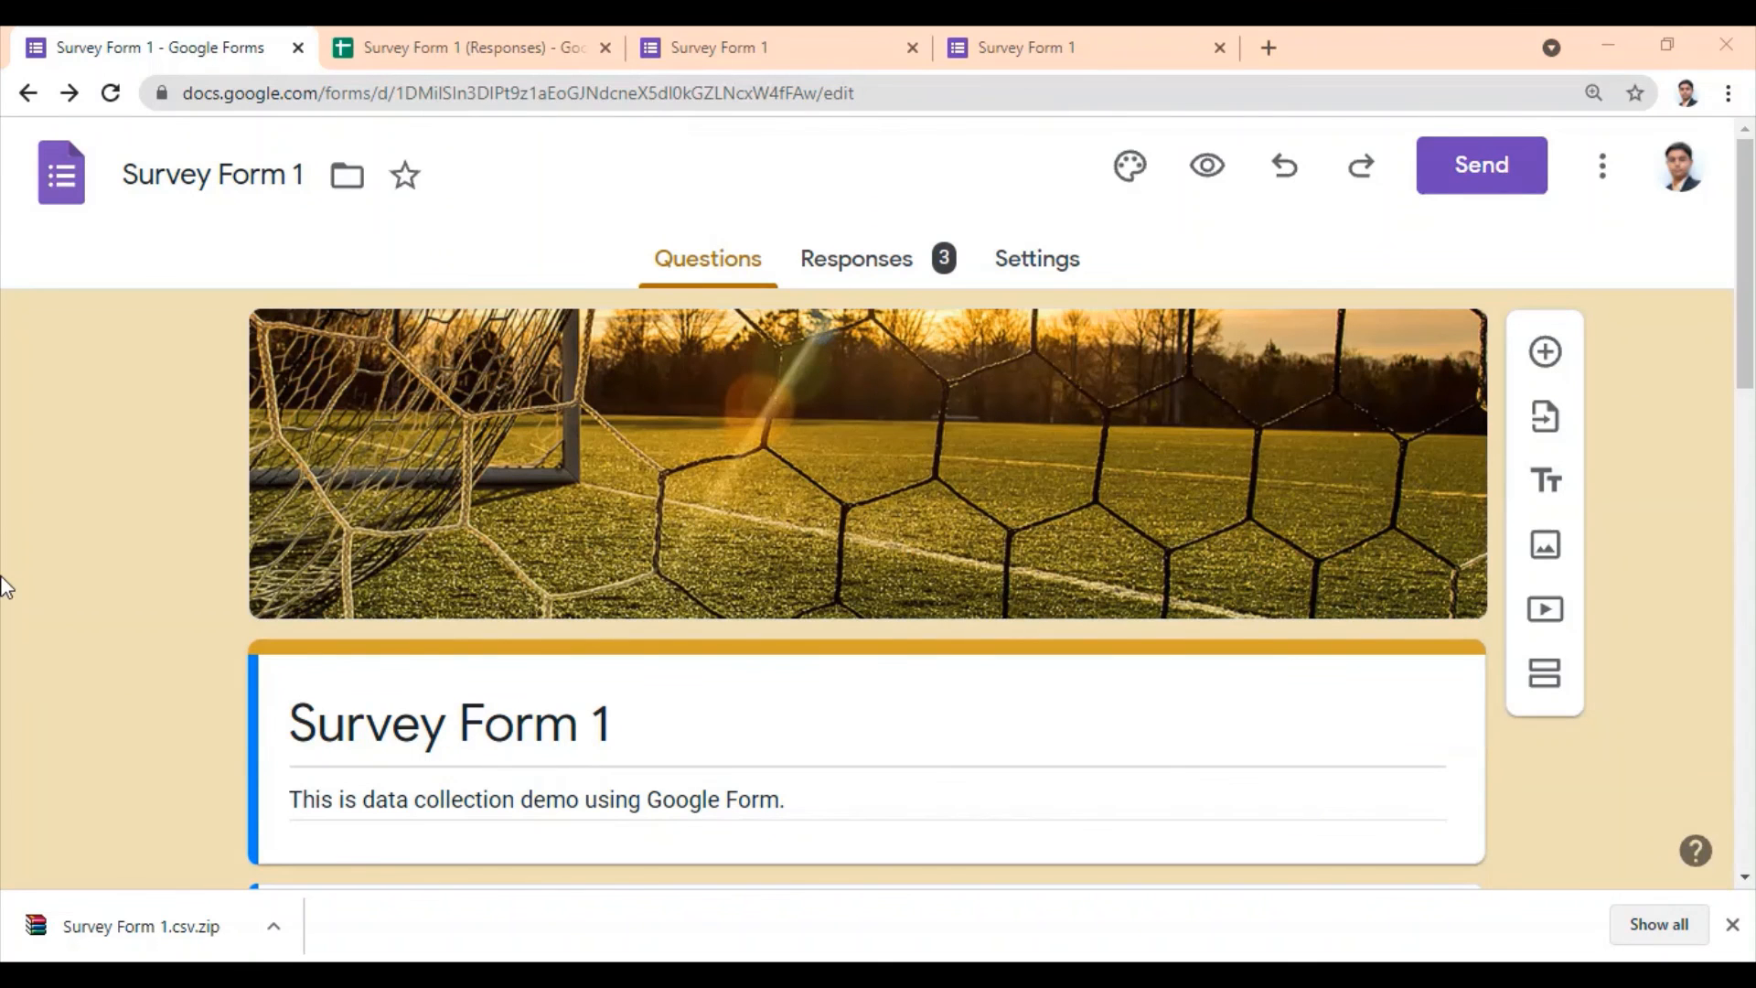
key("ctrl+minus")
key("ctrl+minus")
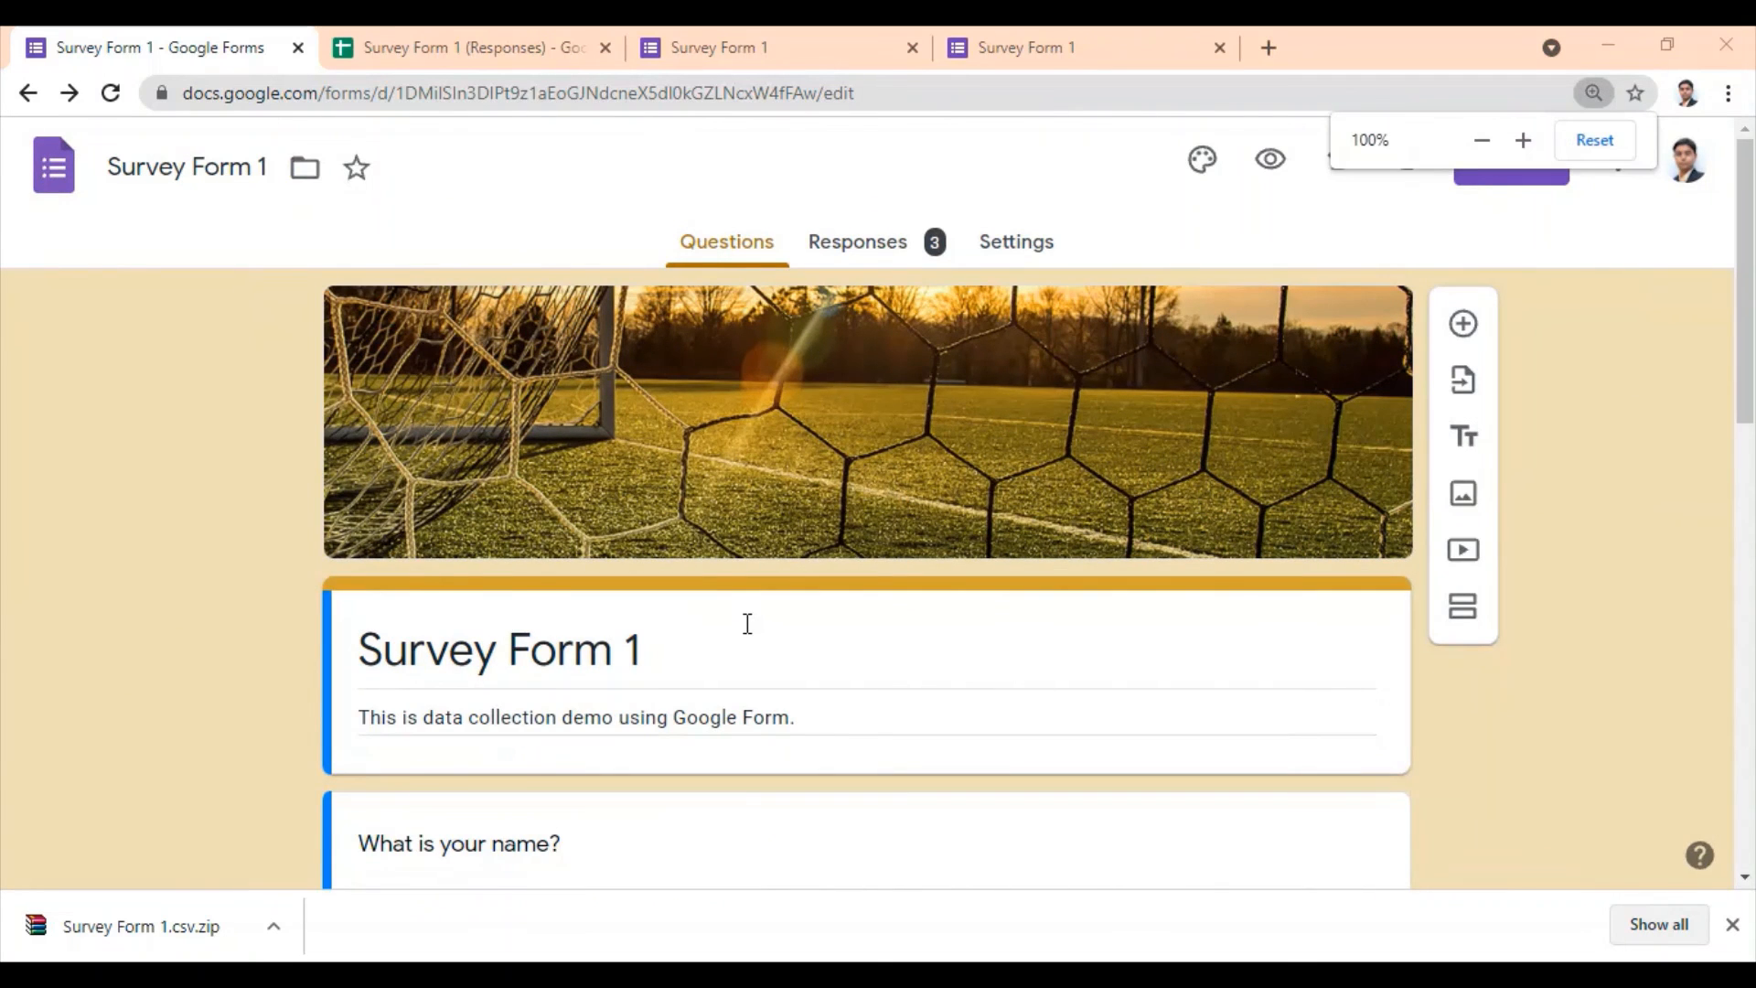